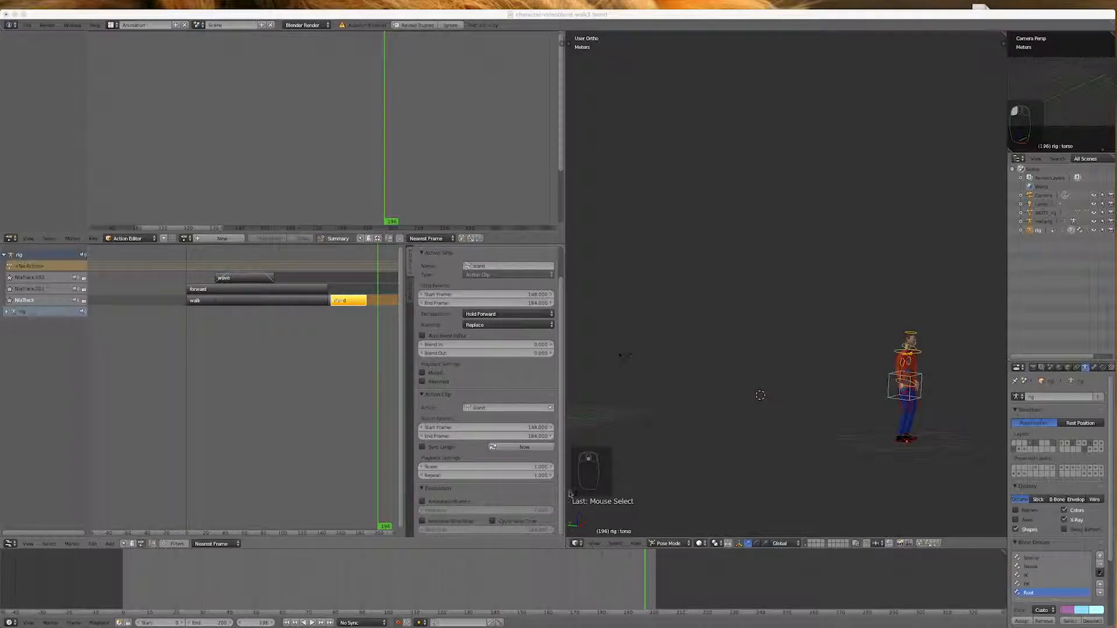
# Set the stand strip's action repeat to 2
pyautogui.click(534, 476)
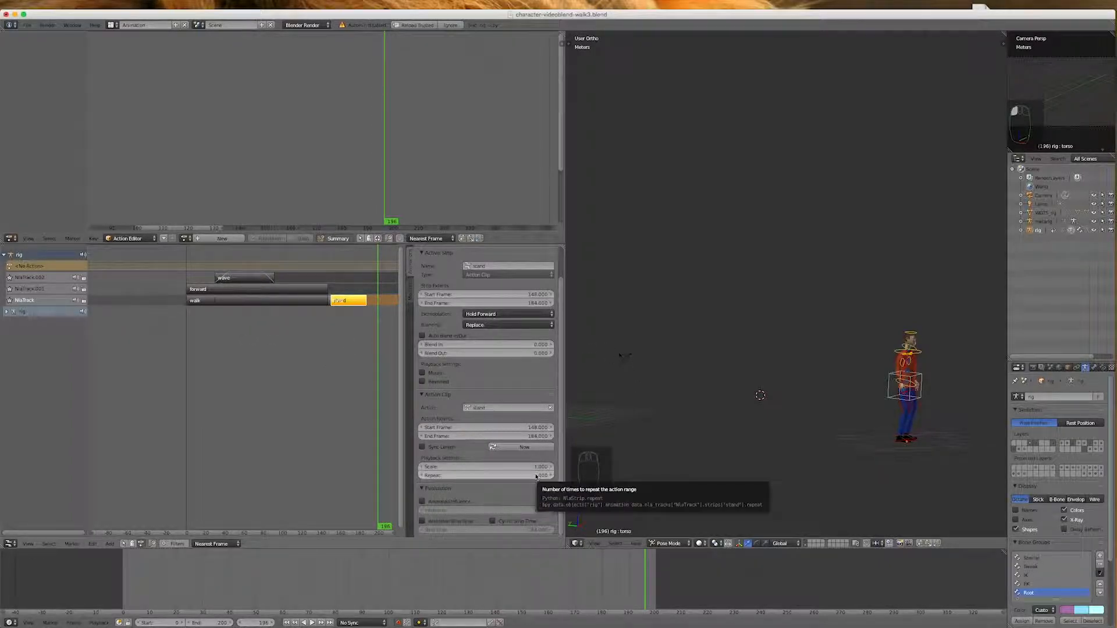
pyautogui.click(535, 477)
pyautogui.write('2')
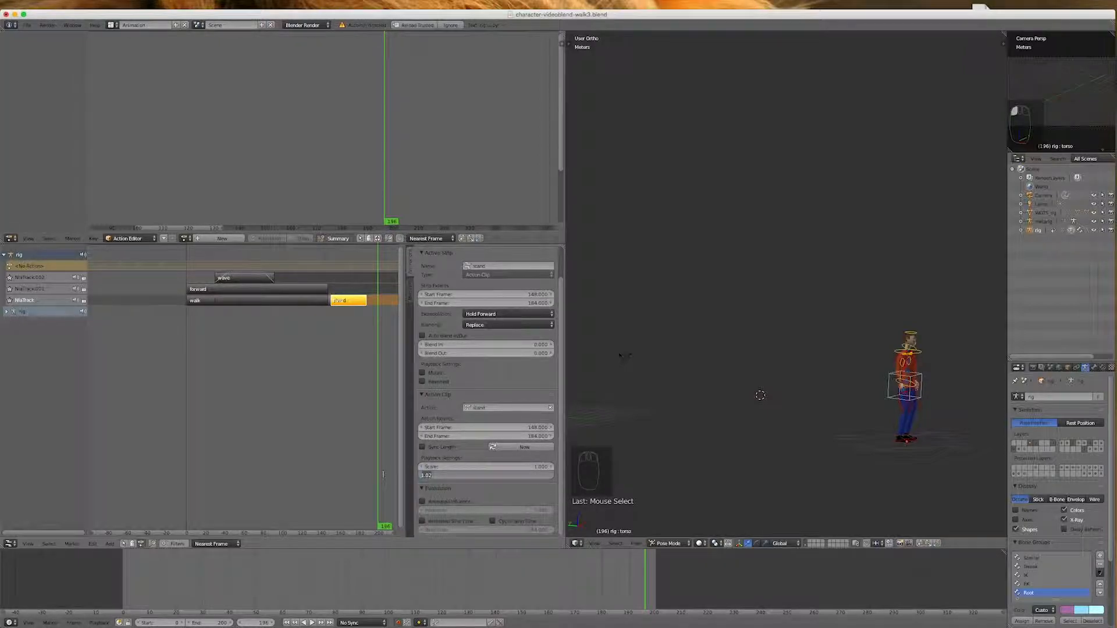
pyautogui.press('Return')
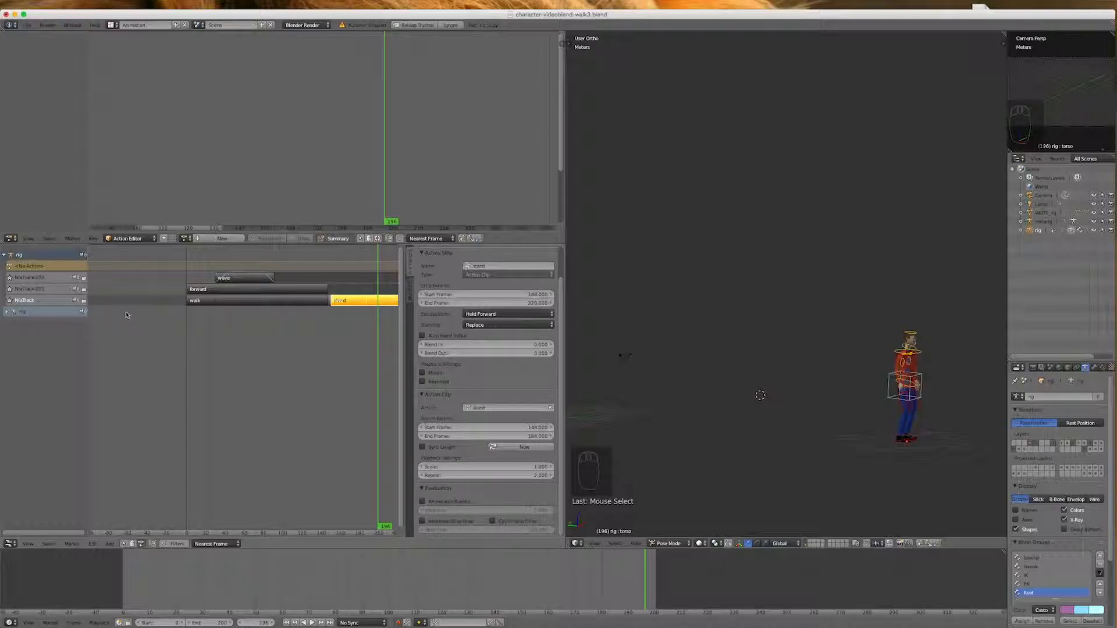
# Move the current frame to 200 to check the extended stand strip against the end of the animation
pyautogui.scroll(-1, 160, 370)
pyautogui.scroll(-2, 160, 370)
pyautogui.scroll(4, 326, 296)
pyautogui.moveTo(323, 364)
pyautogui.mouseDown()
pyautogui.moveTo(334, 364)
pyautogui.moveTo(252, 374)
pyautogui.moveTo(376, 373)
pyautogui.moveTo(312, 378)
pyautogui.moveTo(332, 370)
pyautogui.mouseUp()
pyautogui.moveTo(635, 589)
pyautogui.mouseDown()
pyautogui.moveTo(695, 586)
pyautogui.moveTo(652, 592)
pyautogui.mouseUp()
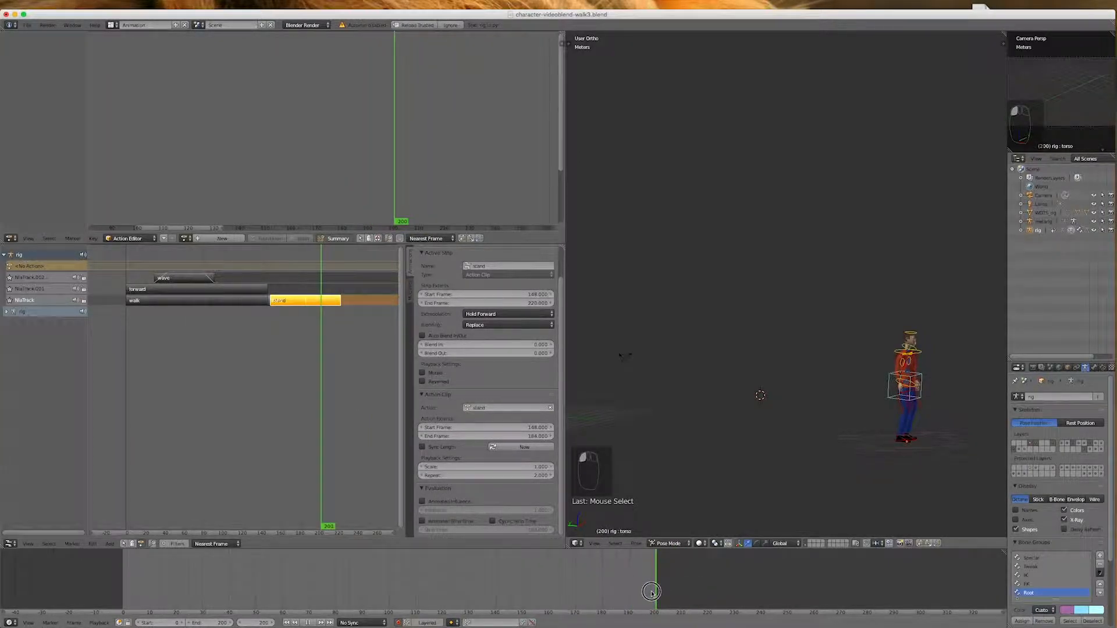
# Switch to the Default screen layout and return the animation to frame 0
pyautogui.click(113, 25)
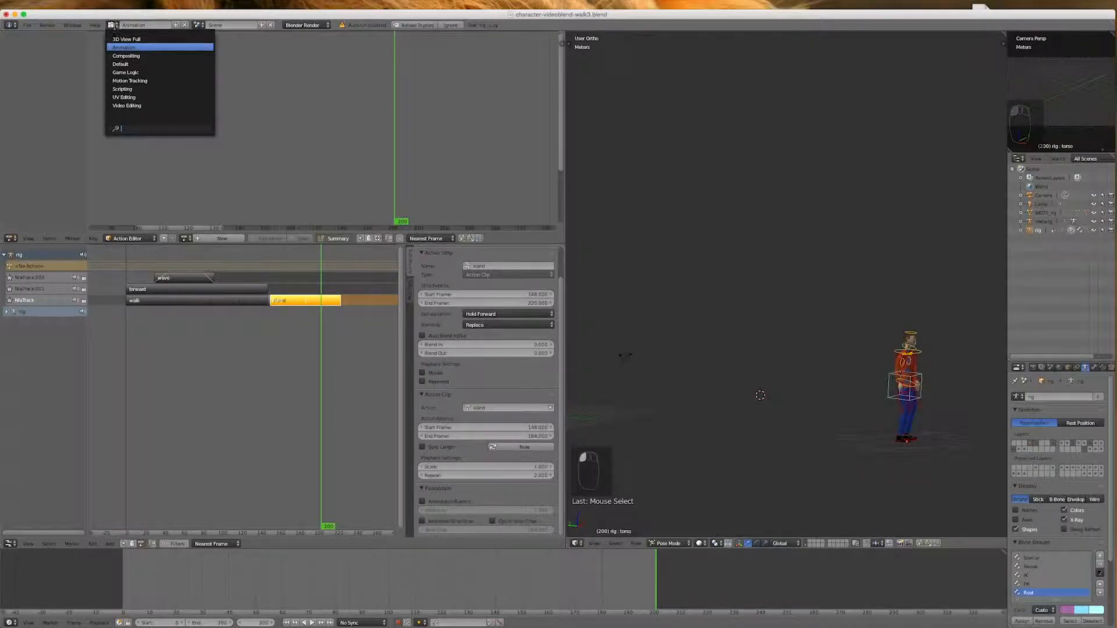
pyautogui.click(126, 63)
pyautogui.scroll(-8, 324, 266)
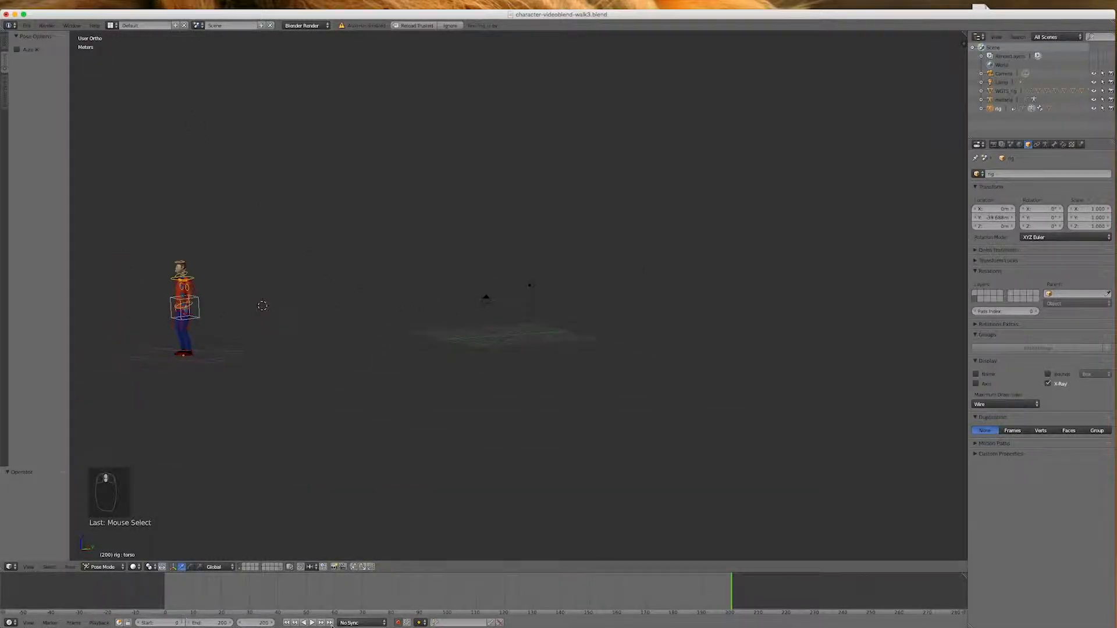
pyautogui.click(286, 622)
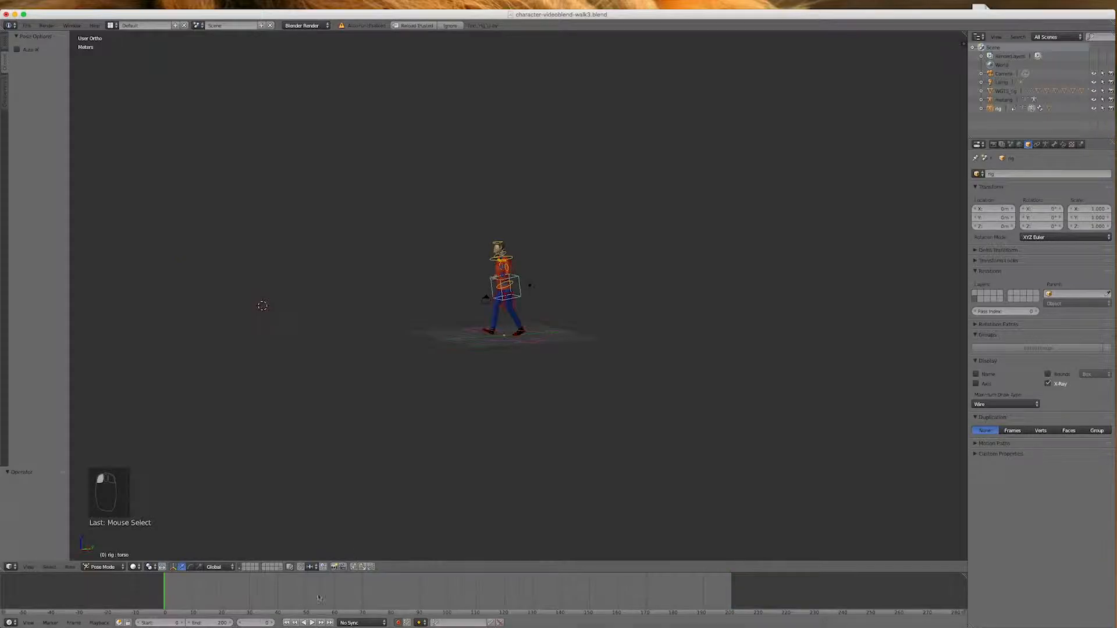
# Snap the 3D cursor to the center of the scene
pyautogui.moveTo(455, 390); pyautogui.dragTo(591, 421, button='middle')
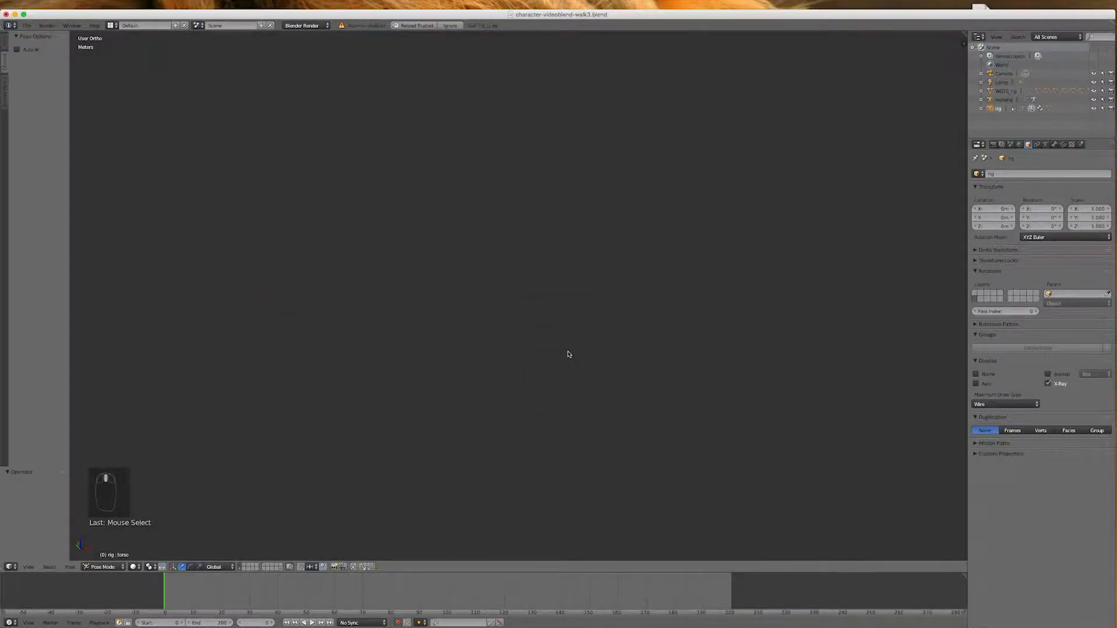
pyautogui.press('KP_1')
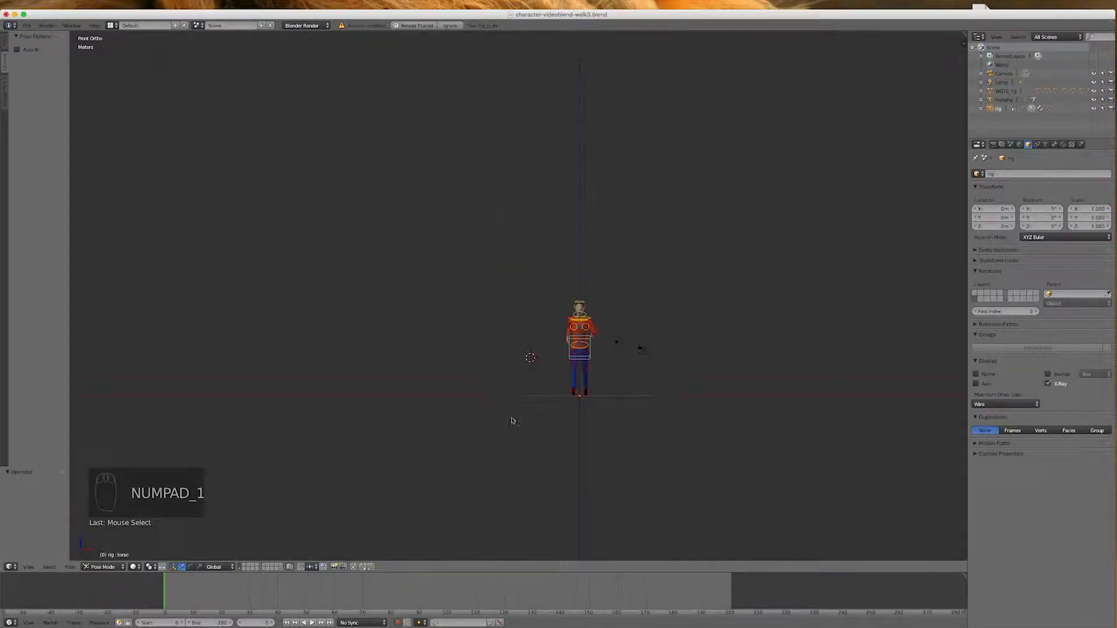
pyautogui.scroll(3, 603, 392)
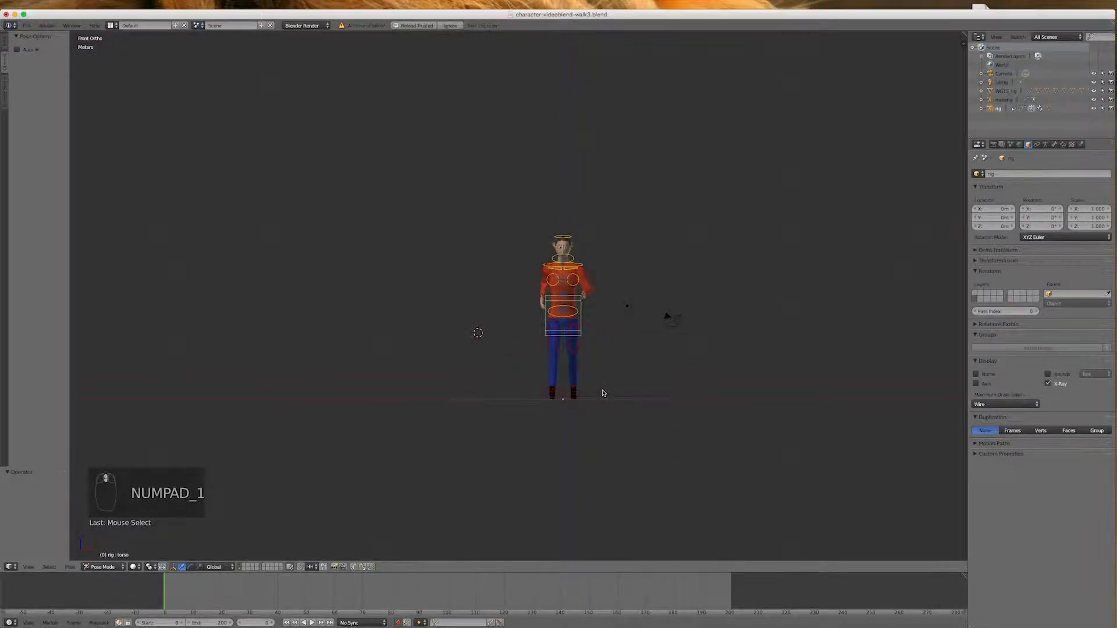
pyautogui.press('KP_3')
pyautogui.scroll(-5, 422, 397)
pyautogui.scroll(7, 646, 400)
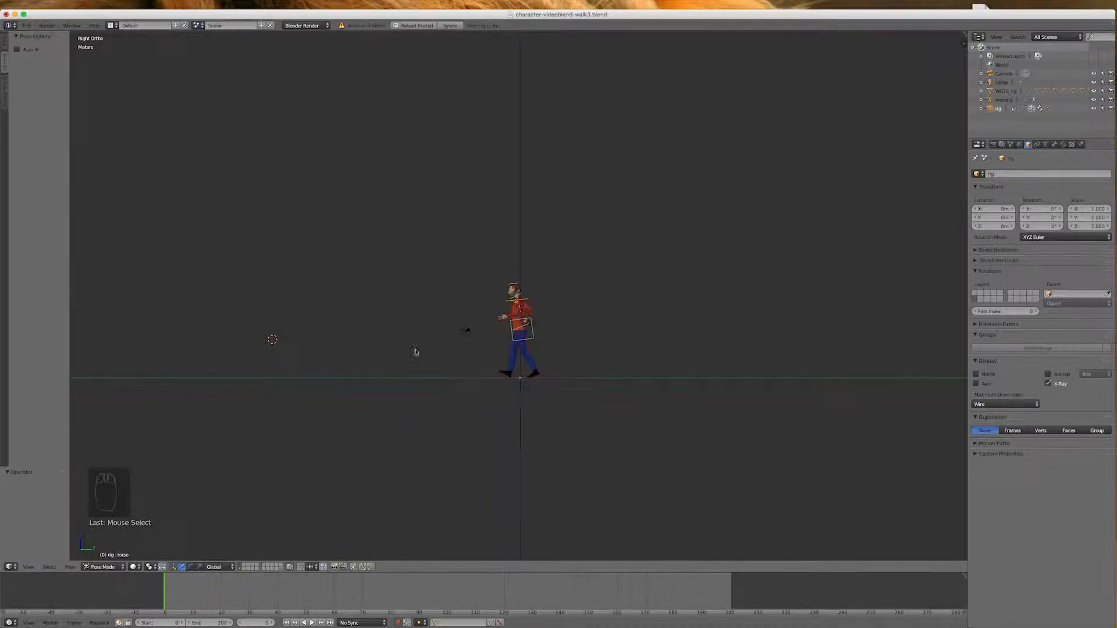
pyautogui.moveTo(362, 332); pyautogui.dragTo(409, 356, button='middle')
pyautogui.moveTo(543, 340); pyautogui.dragTo(394, 429, button='middle')
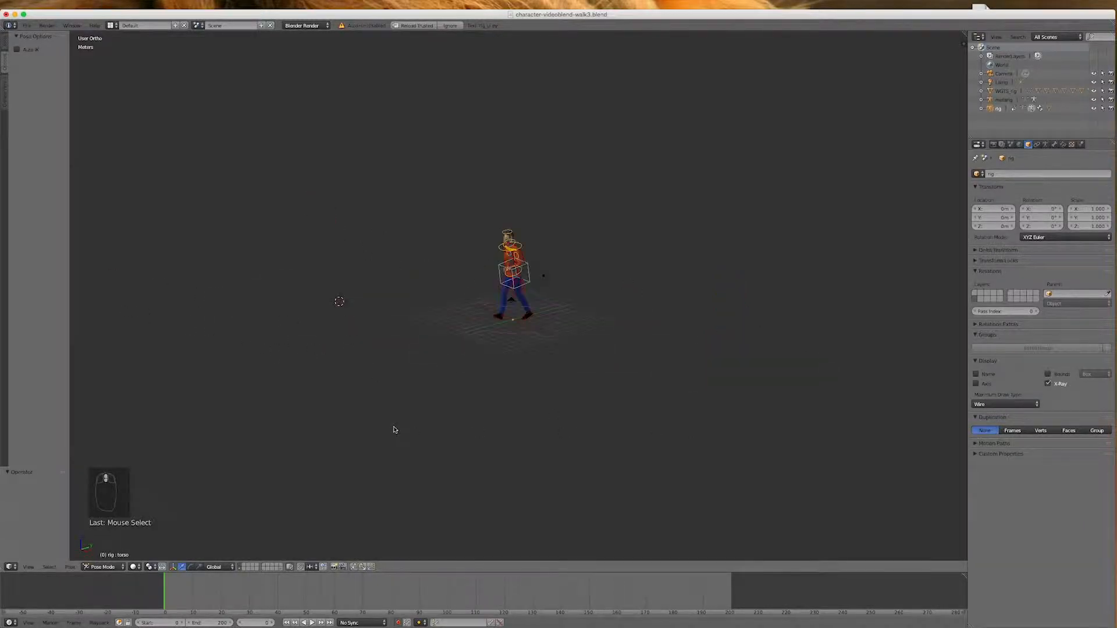
pyautogui.hotkey('shift', 's')
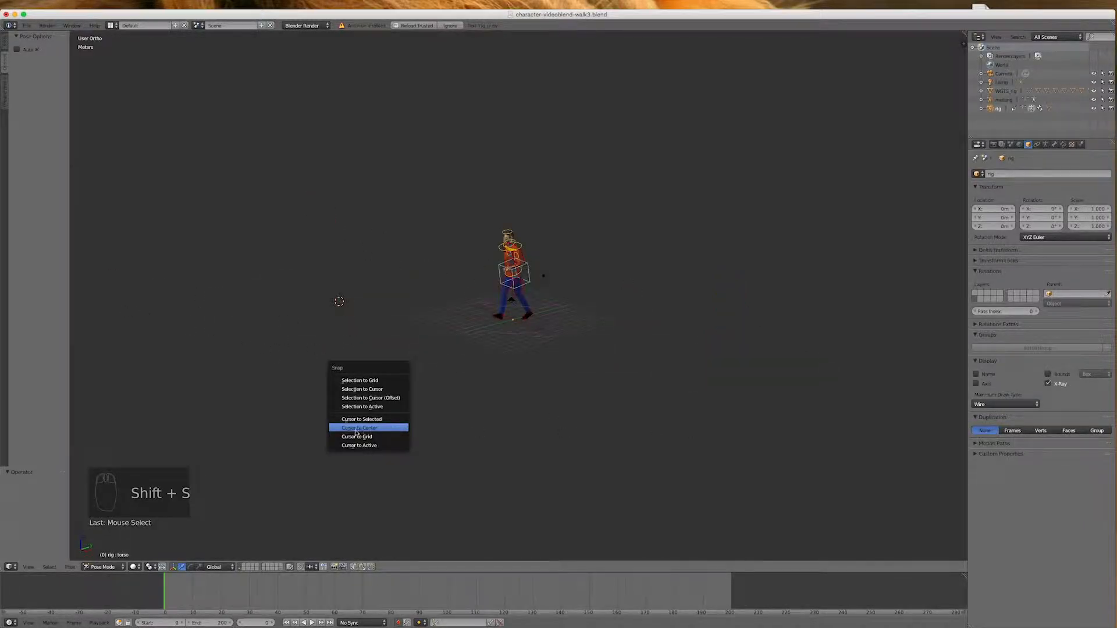
pyautogui.click(367, 429)
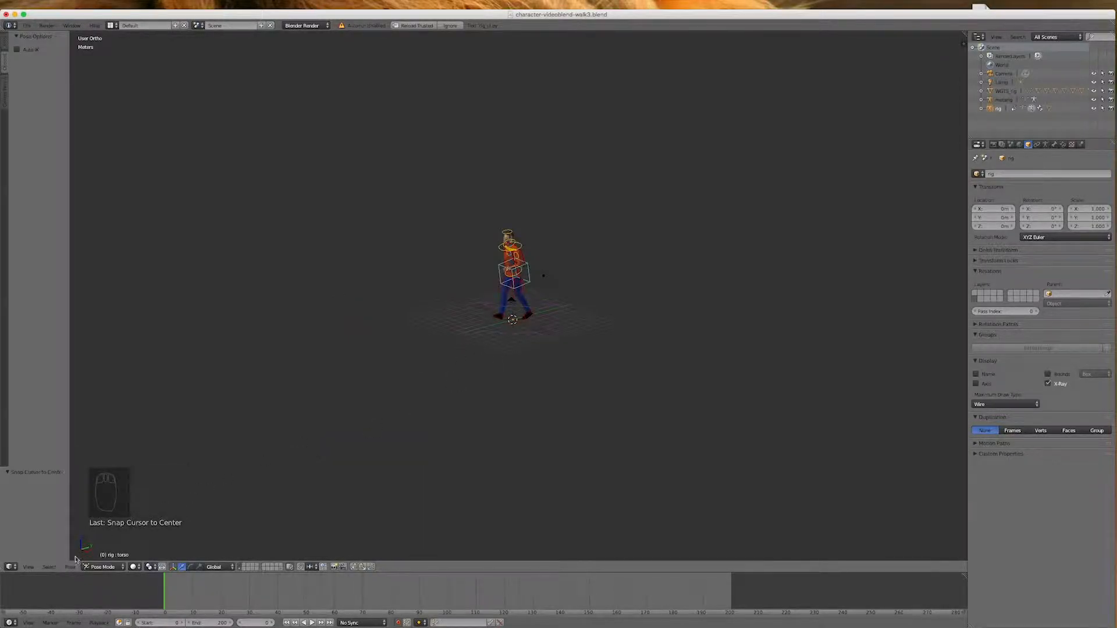
# In Object Mode, add a mesh plane at the 3D cursor and scale it up about 11.5 times as a floor
pyautogui.click(102, 566)
pyautogui.click(109, 560)
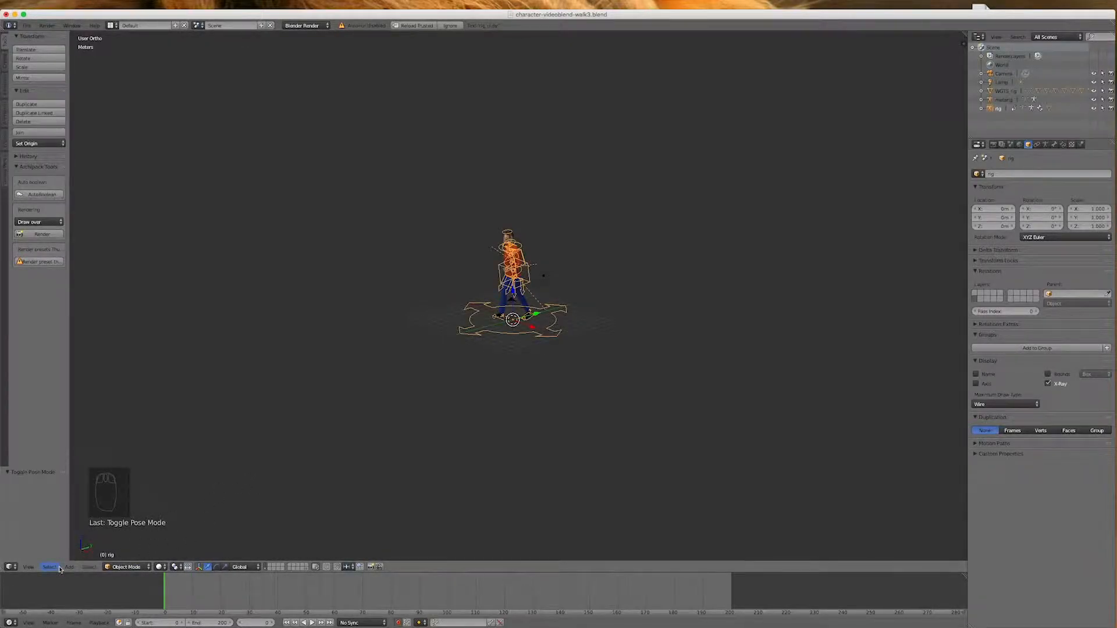
pyautogui.click(69, 567)
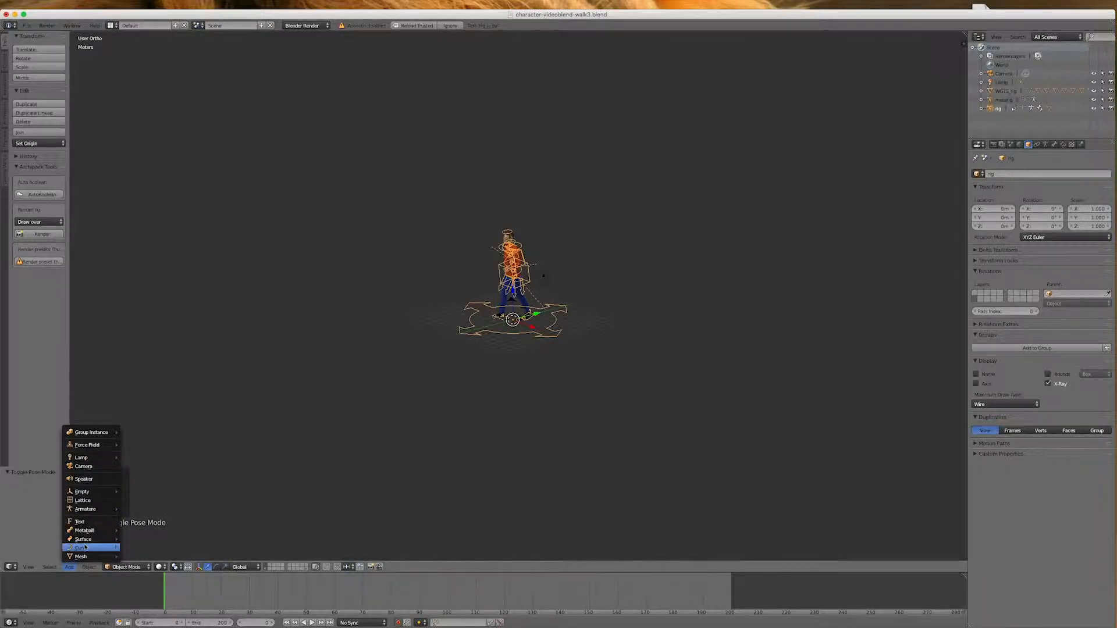
pyautogui.moveTo(87, 556)
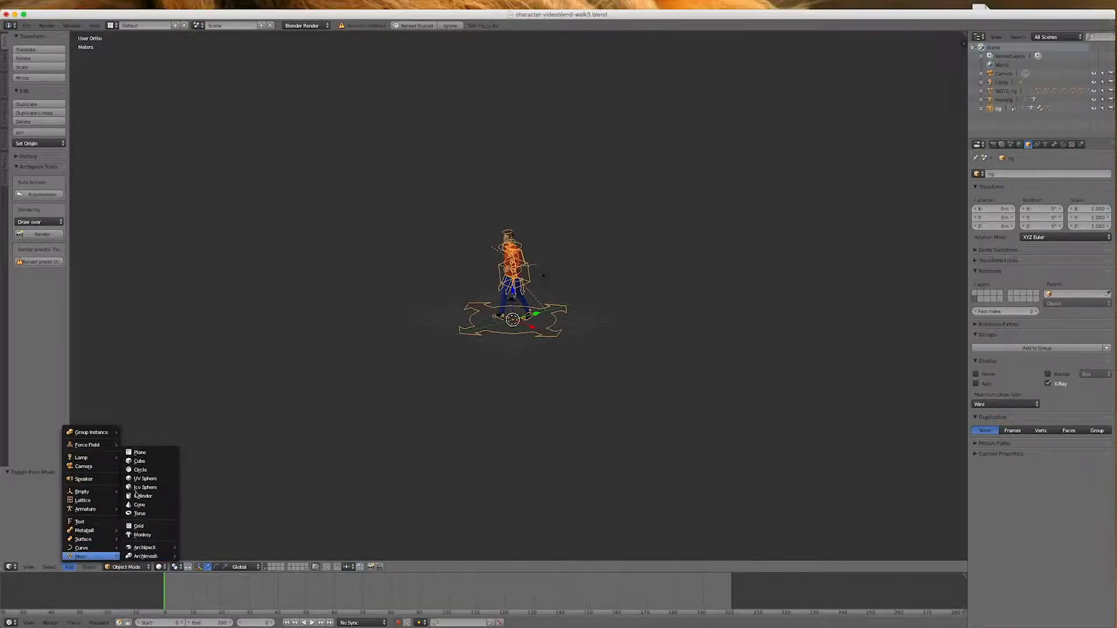
pyautogui.click(139, 453)
pyautogui.scroll(5, 519, 330)
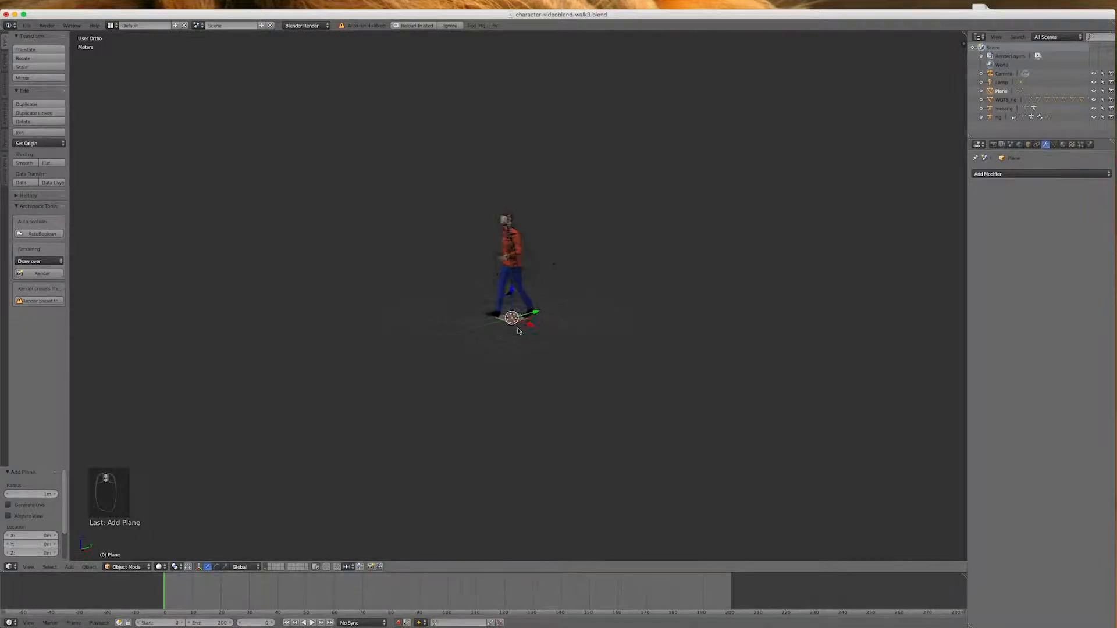
pyautogui.scroll(-5, 519, 330)
pyautogui.press('s')
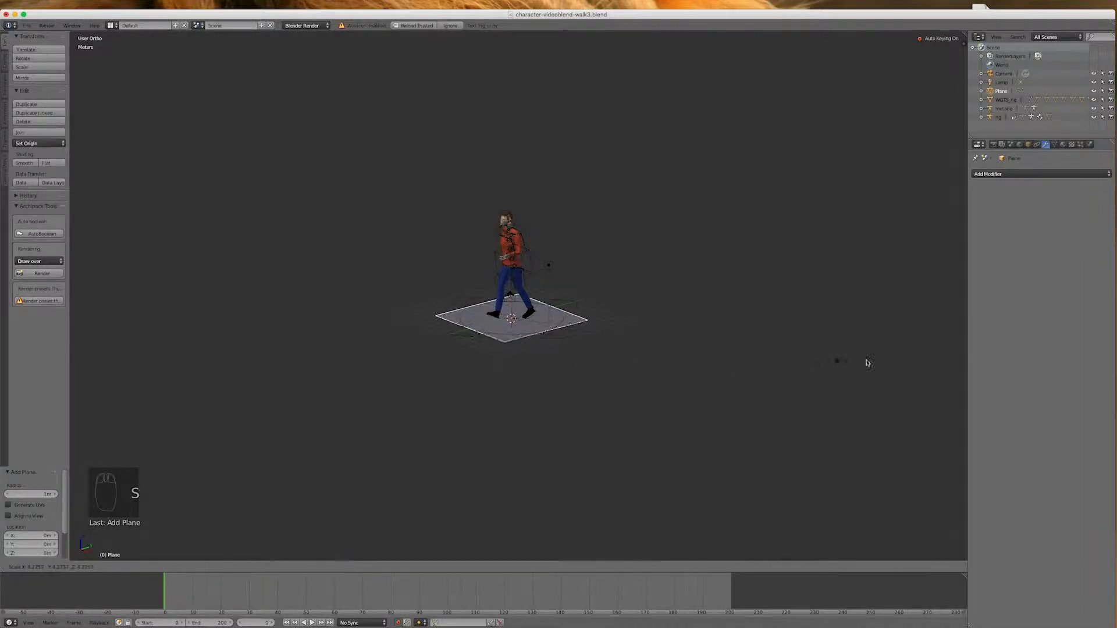
pyautogui.click(379, 350)
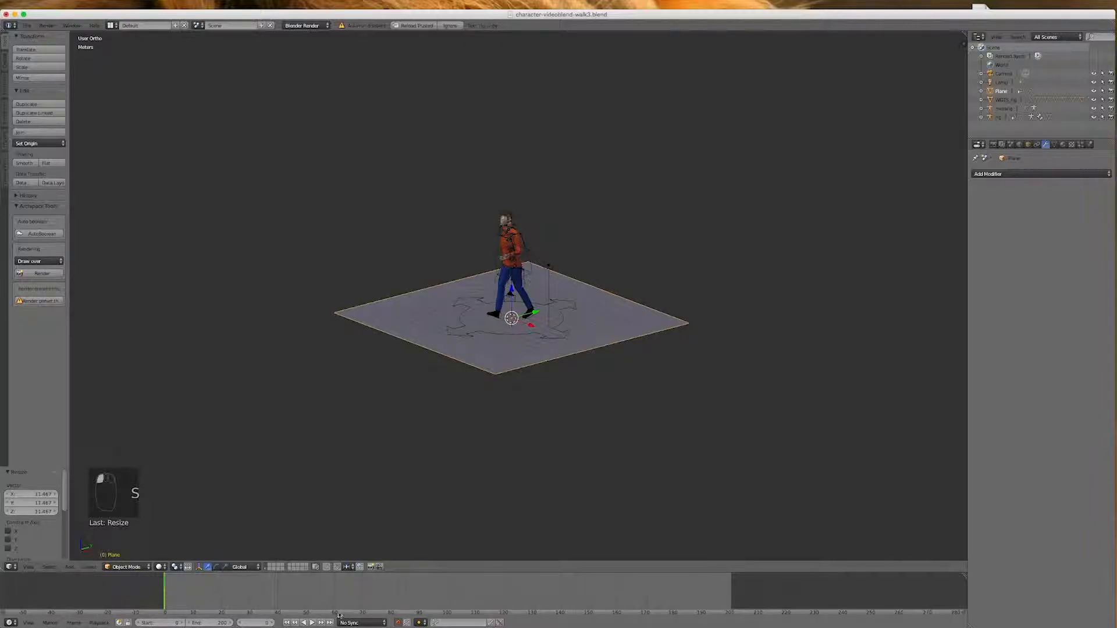
# Turn off automatic keyframing and delete the floor plane's keyframes using the Available keying set
pyautogui.click(398, 623)
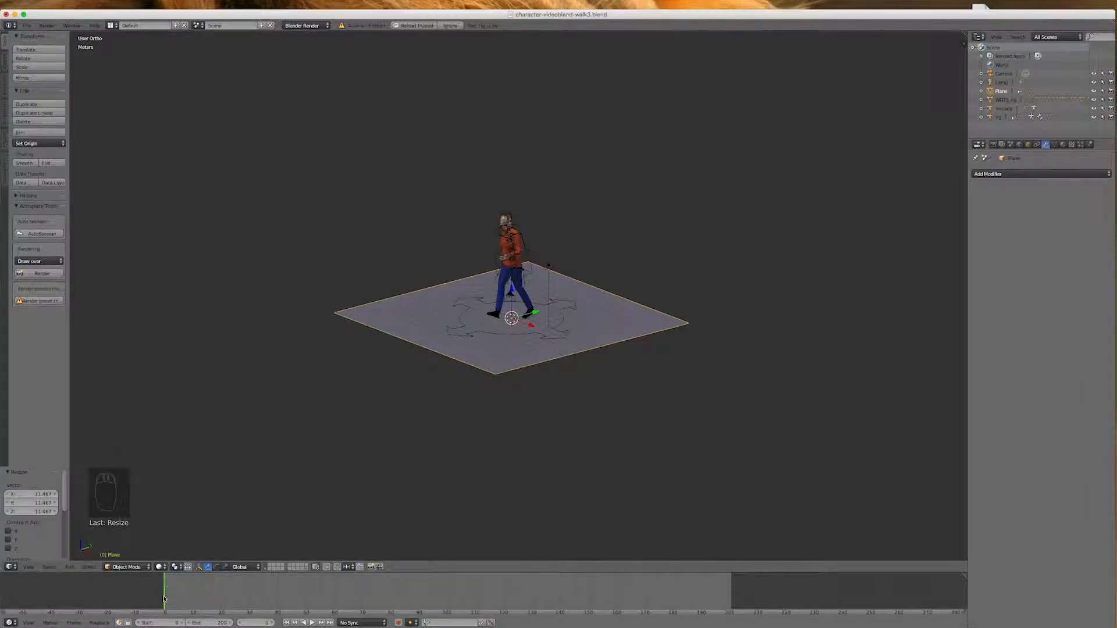
pyautogui.click(449, 624)
pyautogui.click(446, 537)
pyautogui.click(491, 623)
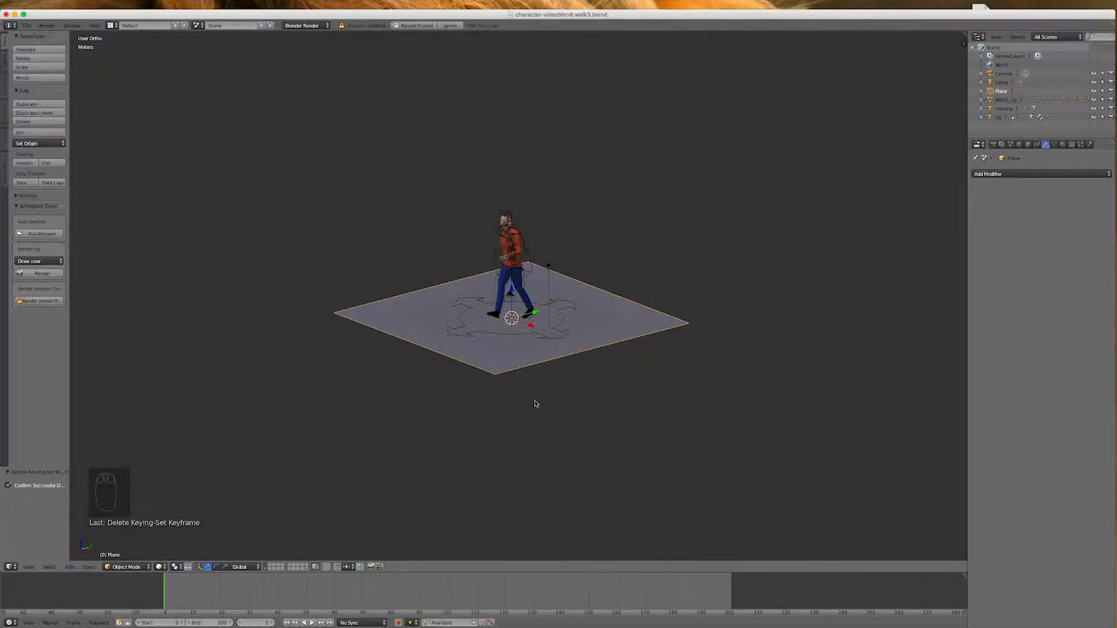
# Scale the floor plane up by a further factor of about 11.4
pyautogui.press('s')
pyautogui.click(599, 444)
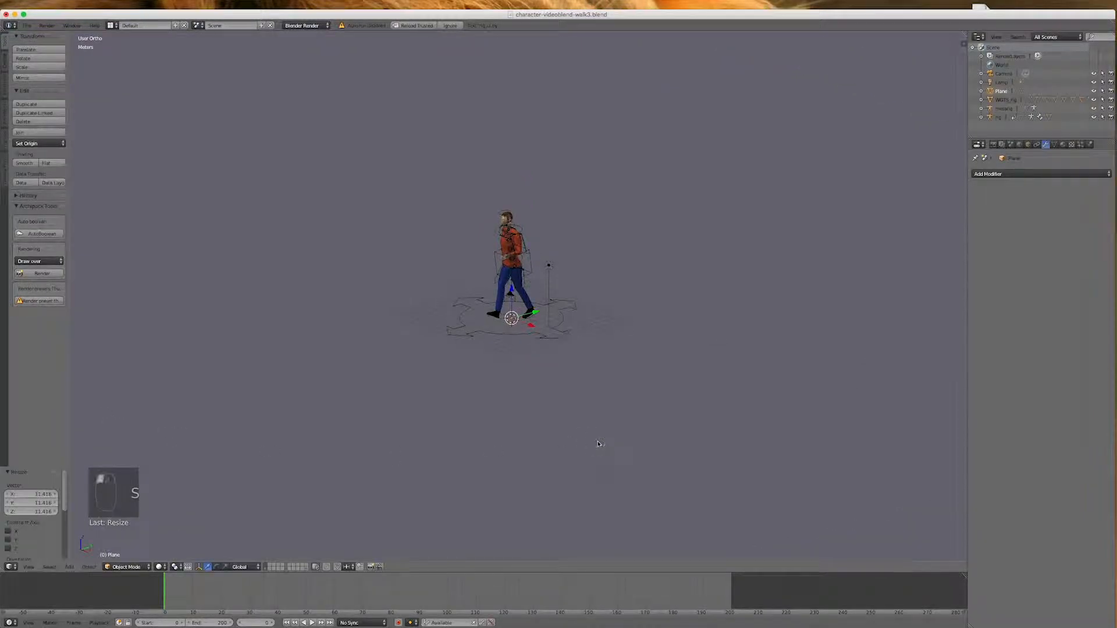
pyautogui.moveTo(601, 391); pyautogui.dragTo(693, 390, button='middle')
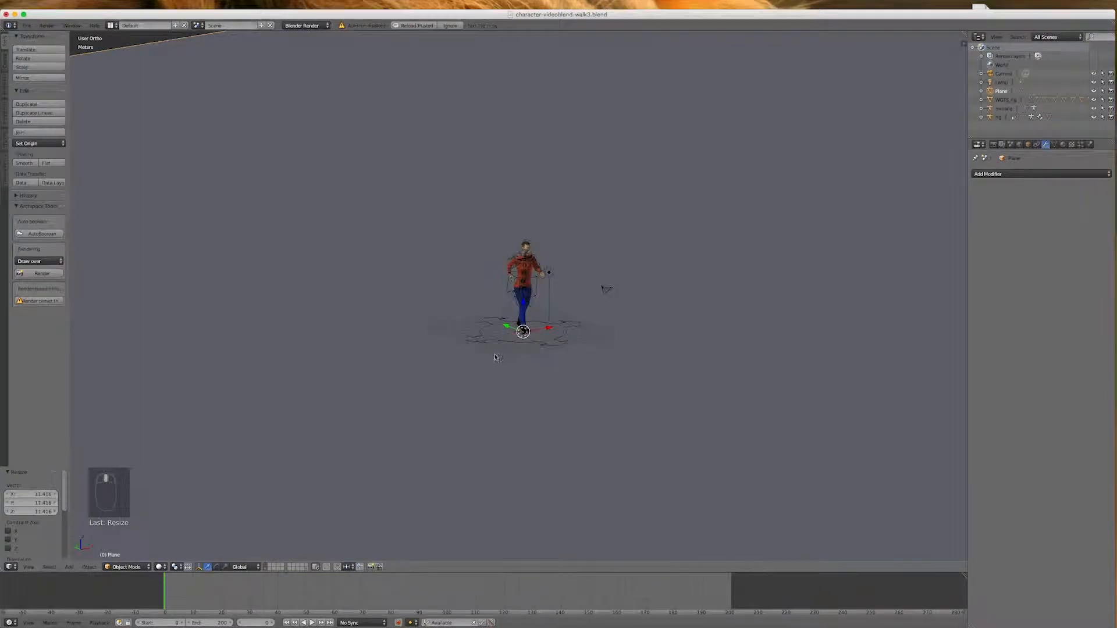
# Move the lamp in front view up beside the character, to about X -17.5 m and Z 19.1 m
pyautogui.scroll(-4, 497, 358)
pyautogui.scroll(4, 503, 324)
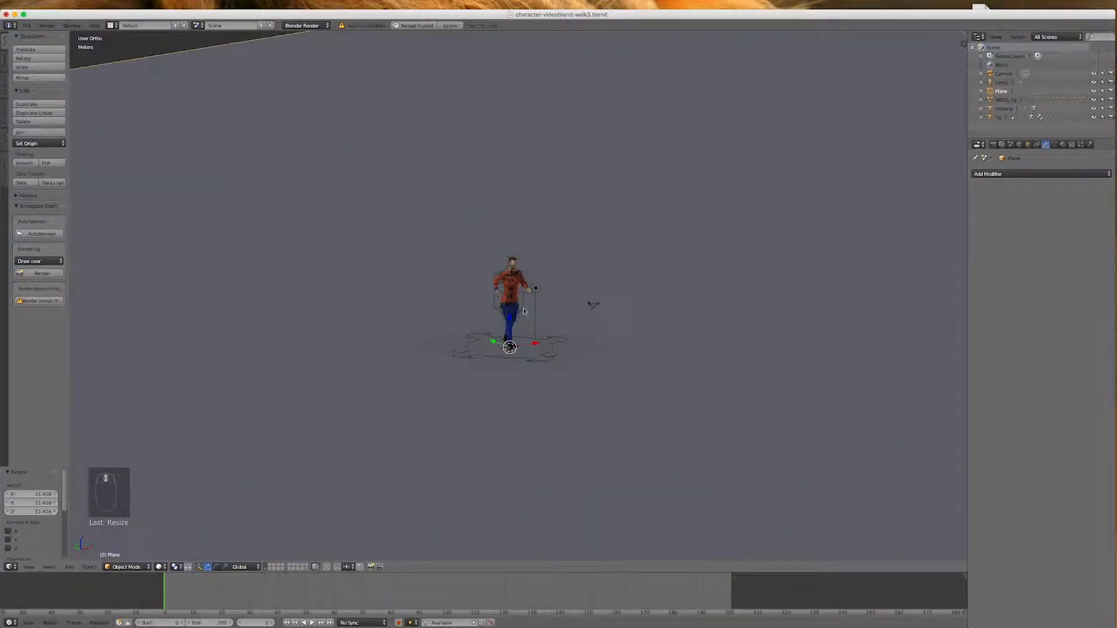
pyautogui.rightClick(536, 287)
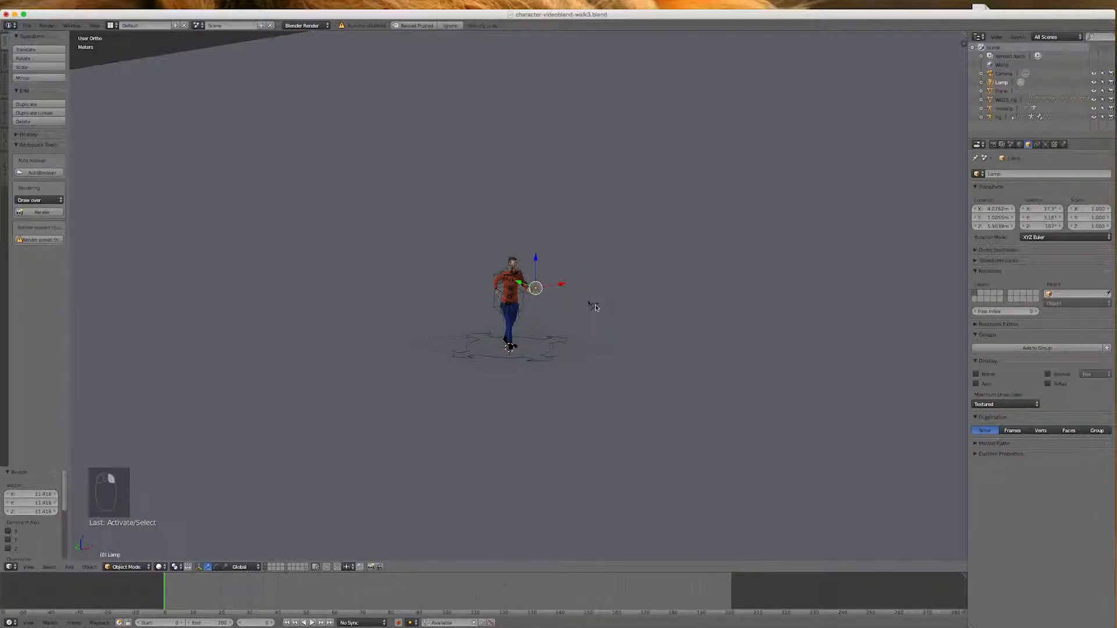
pyautogui.press('KP_1')
pyautogui.moveTo(570, 290); pyautogui.dragTo(339, 138)
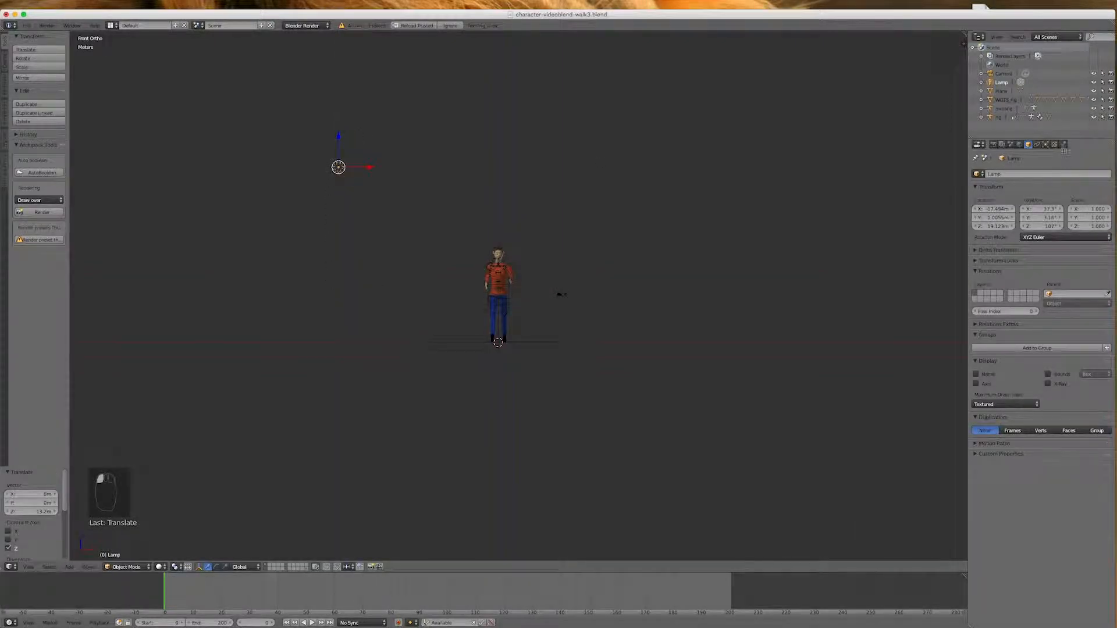
# Change the lamp type to Sun and rotate its beam to point toward the character
pyautogui.click(1045, 145)
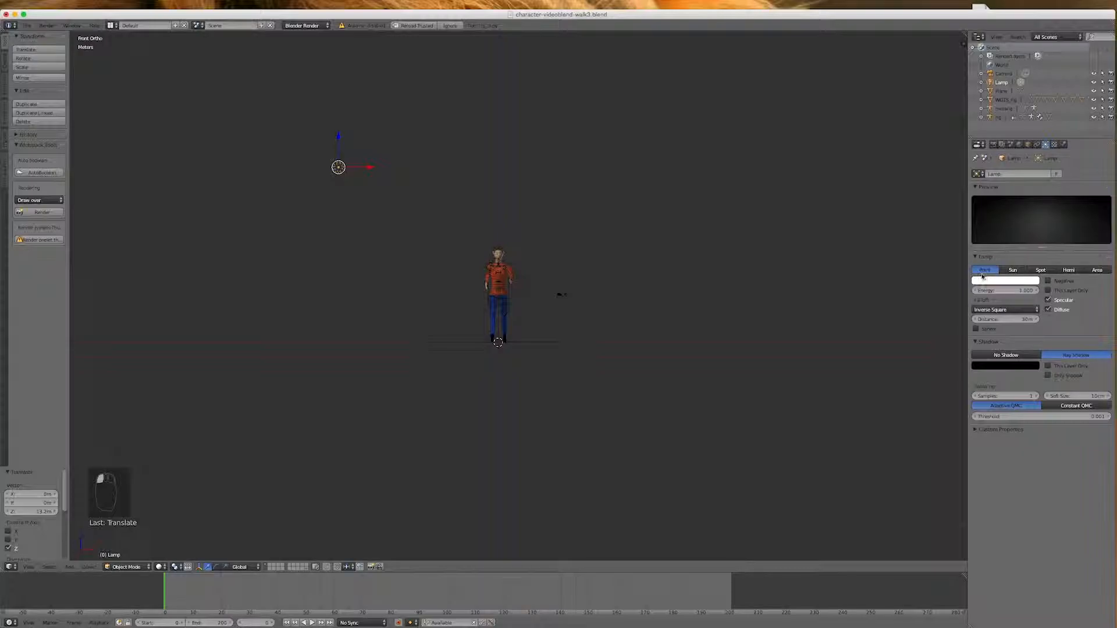
pyautogui.click(1013, 270)
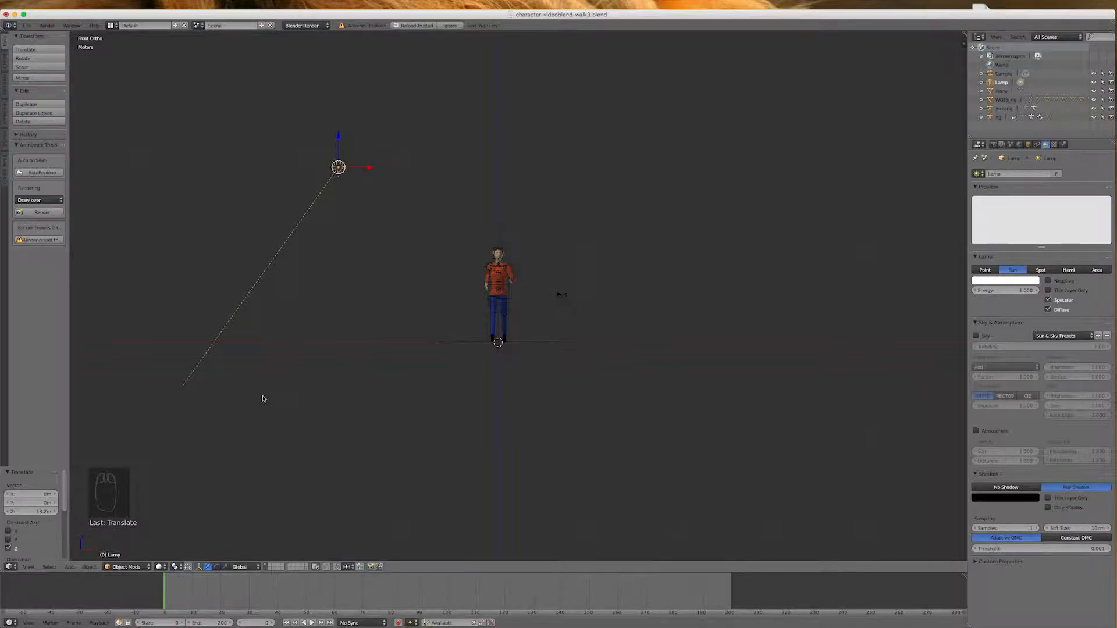
pyautogui.press('r')
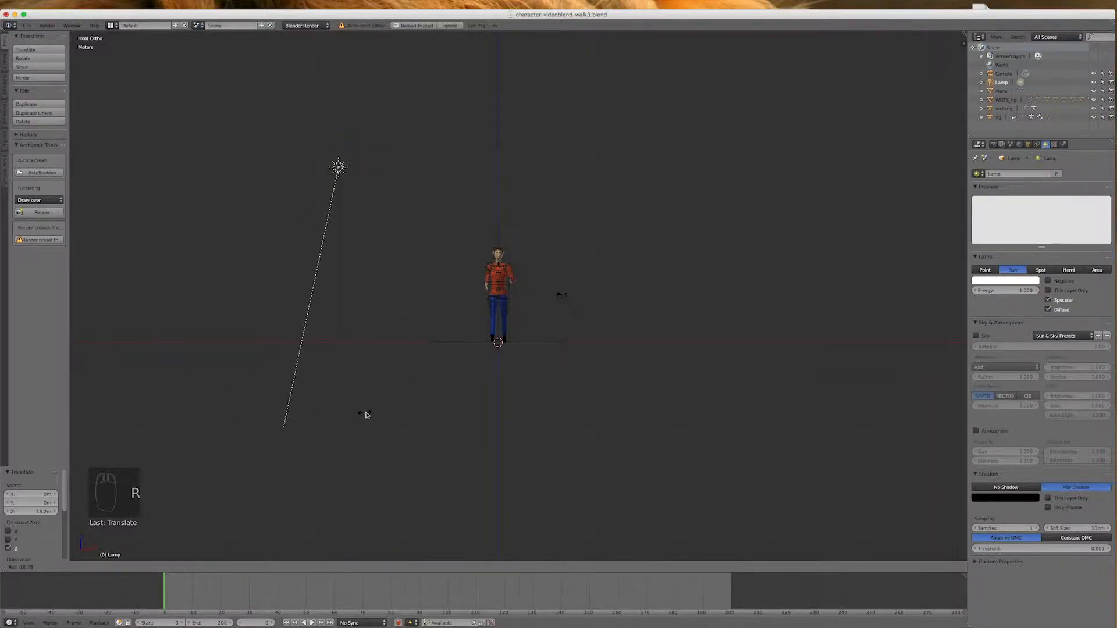
pyautogui.click(616, 249)
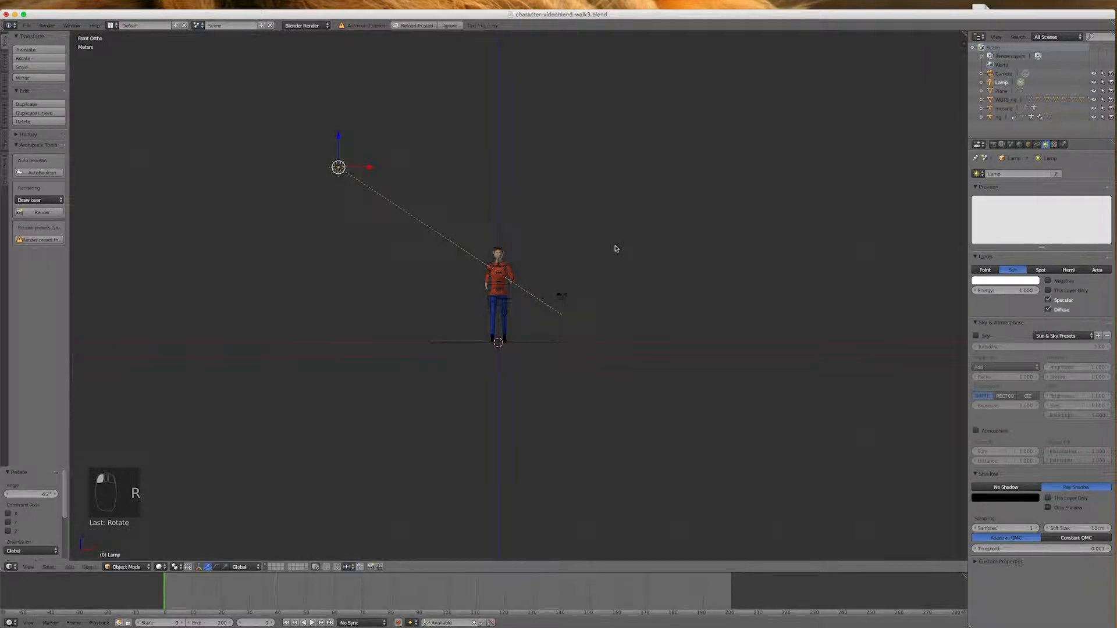
# Raise the sun lamp 12 m and rotate it about 21° so its beam aims down at the character
pyautogui.moveTo(338, 136); pyautogui.dragTo(353, 551)
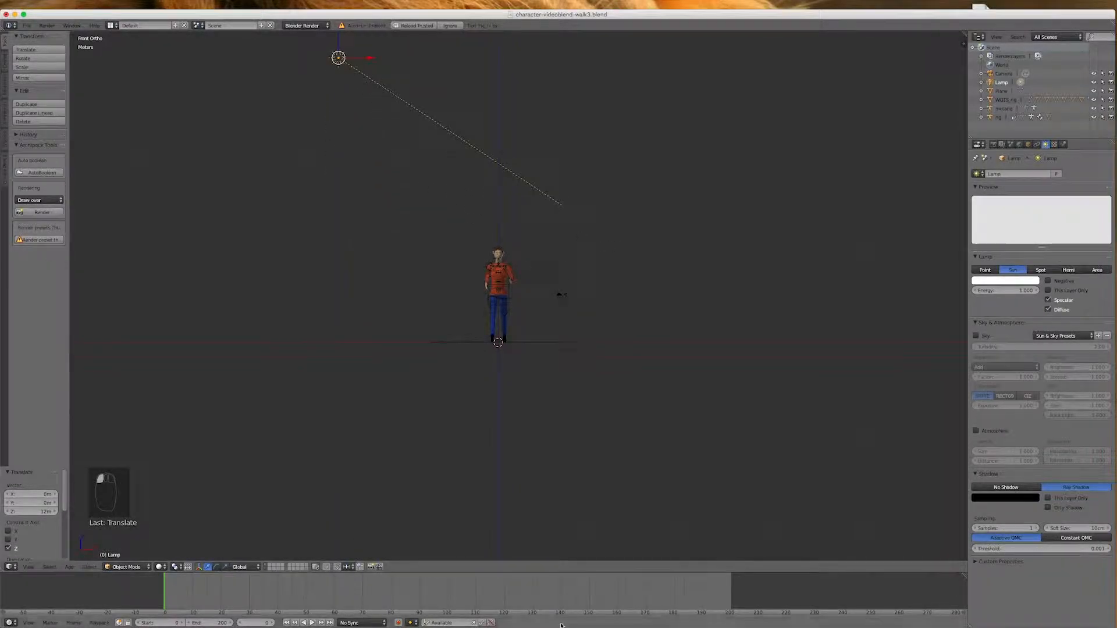
pyautogui.click(814, 169)
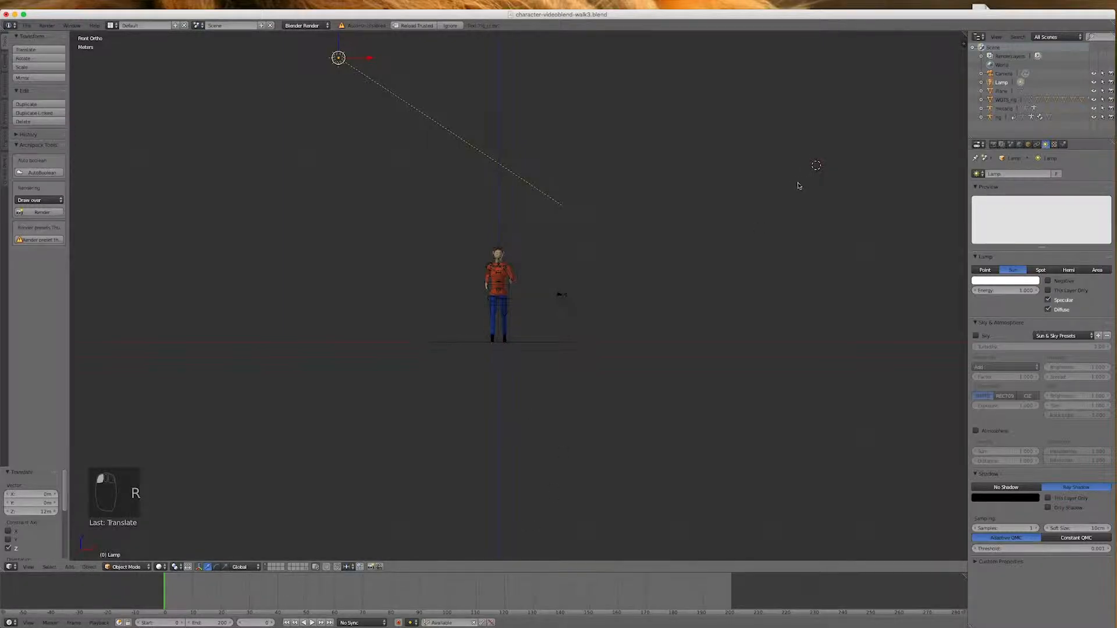
pyautogui.press('r')
pyautogui.press('r')
pyautogui.click(695, 323)
pyautogui.scroll(-2, 613, 432)
pyautogui.scroll(-1, 613, 433)
pyautogui.scroll(2, 635, 349)
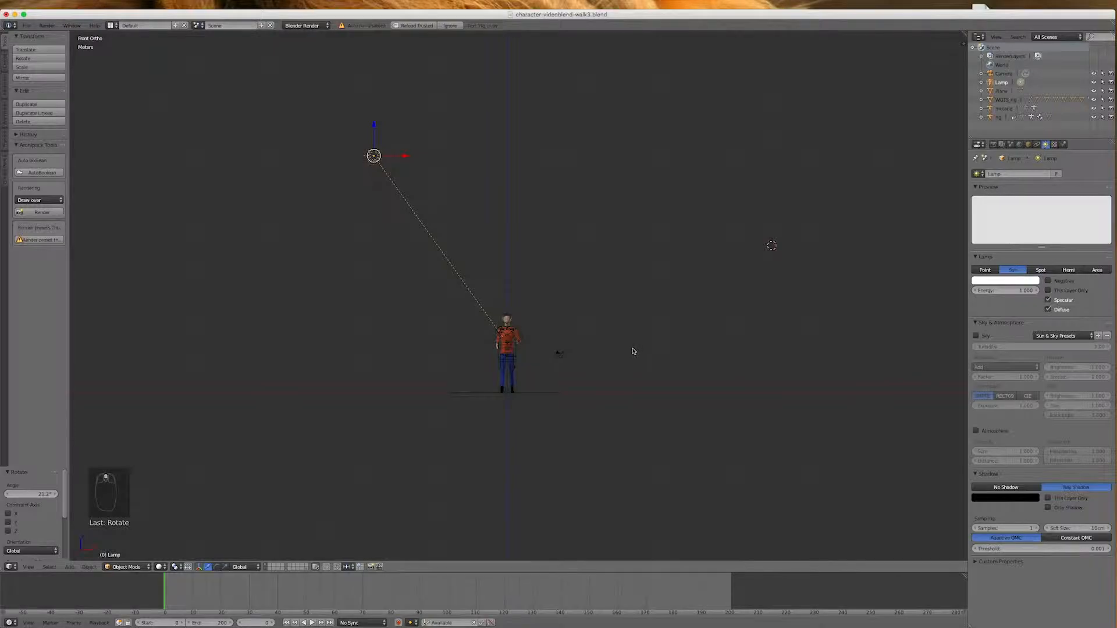
pyautogui.press('KP_7')
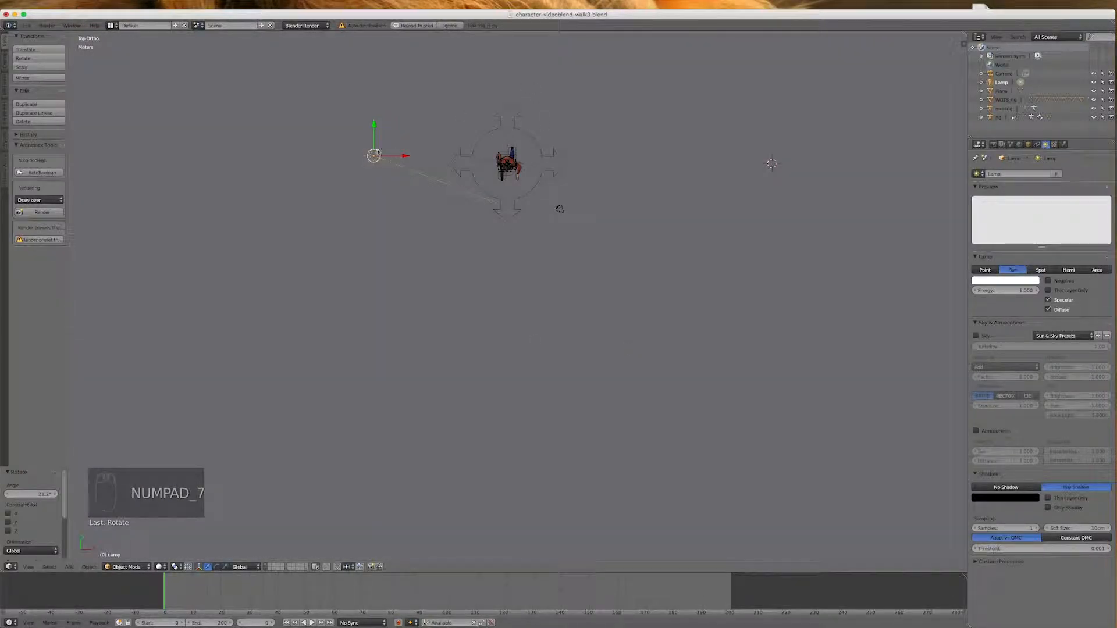
# Move the sun lamp in top view to the front-left of the character and rotate its beam to aim at the character
pyautogui.moveTo(372, 127); pyautogui.dragTo(318, 453)
pyautogui.press('r')
pyautogui.click(476, 300)
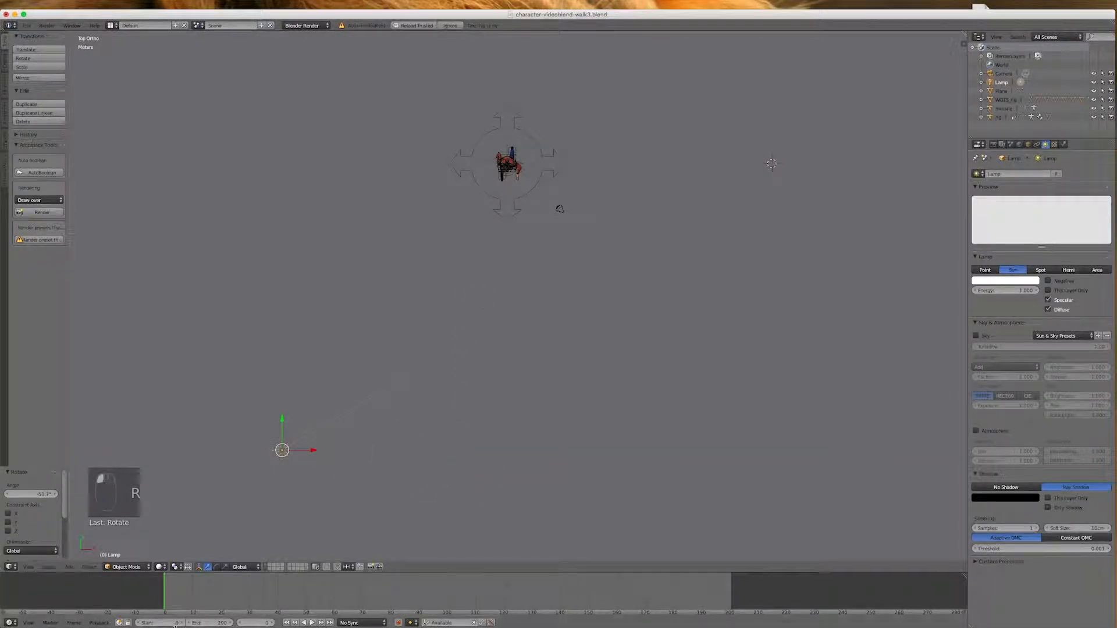
pyautogui.moveTo(164, 603)
pyautogui.mouseDown()
pyautogui.moveTo(706, 600)
pyautogui.moveTo(168, 596)
pyautogui.moveTo(487, 579)
pyautogui.moveTo(721, 590)
pyautogui.moveTo(180, 593)
pyautogui.moveTo(527, 581)
pyautogui.moveTo(738, 593)
pyautogui.moveTo(193, 581)
pyautogui.moveTo(730, 593)
pyautogui.moveTo(163, 599)
pyautogui.mouseUp()
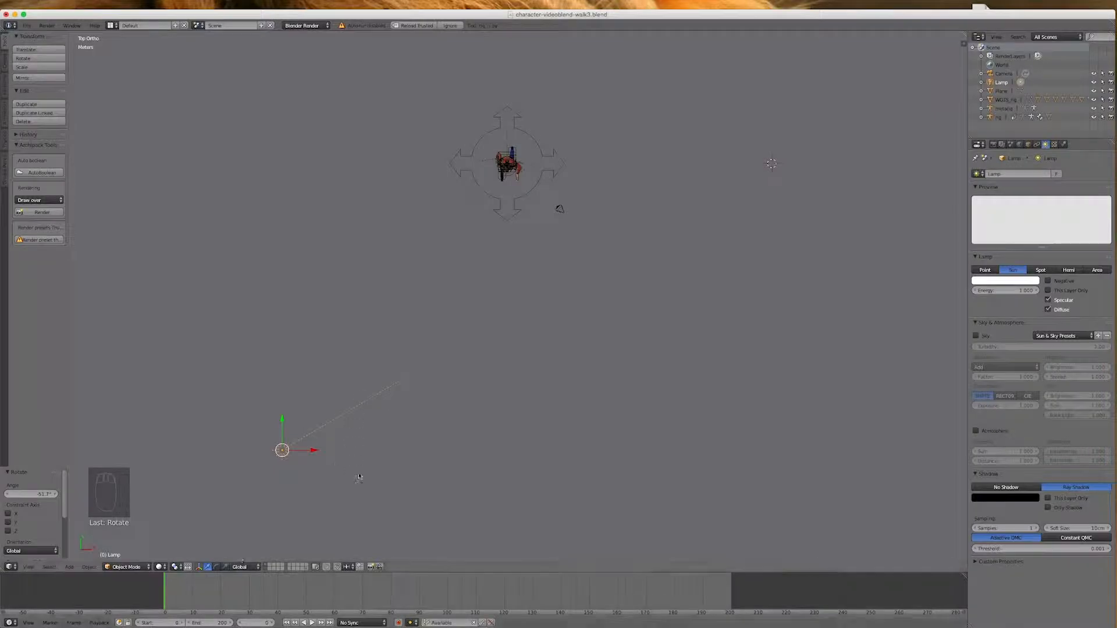
pyautogui.scroll(-3, 354, 475)
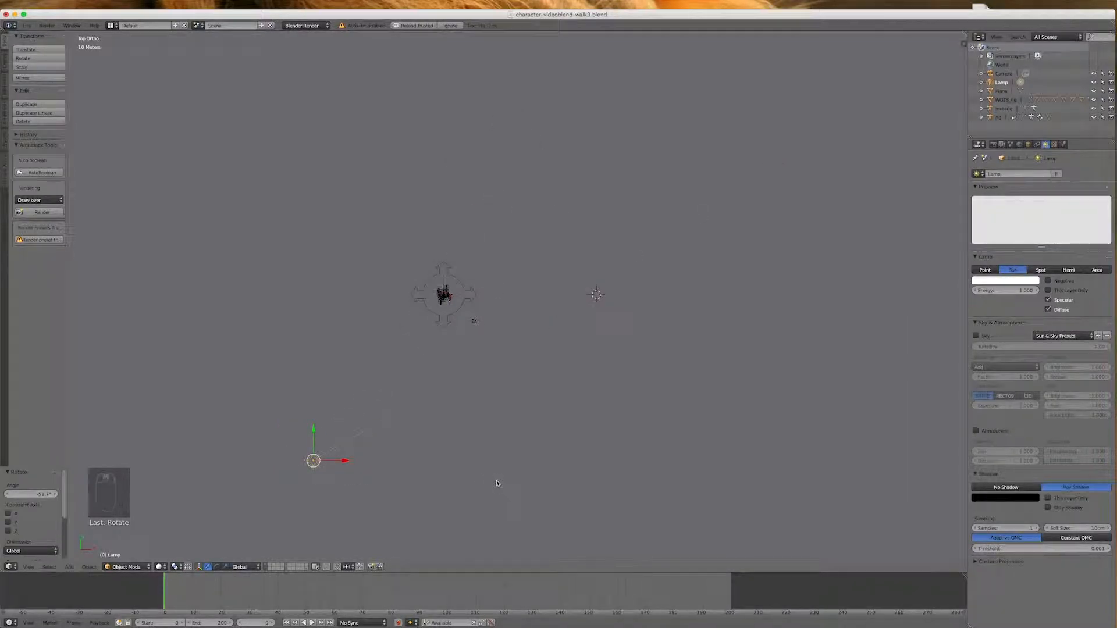
pyautogui.press('r')
pyautogui.click(481, 451)
# Place the 3D cursor behind the character, diagonally opposite the first lamp, and add a second Sun lamp there
pyautogui.click(783, 289)
pyautogui.click(760, 224)
pyautogui.click(758, 142)
pyautogui.click(69, 567)
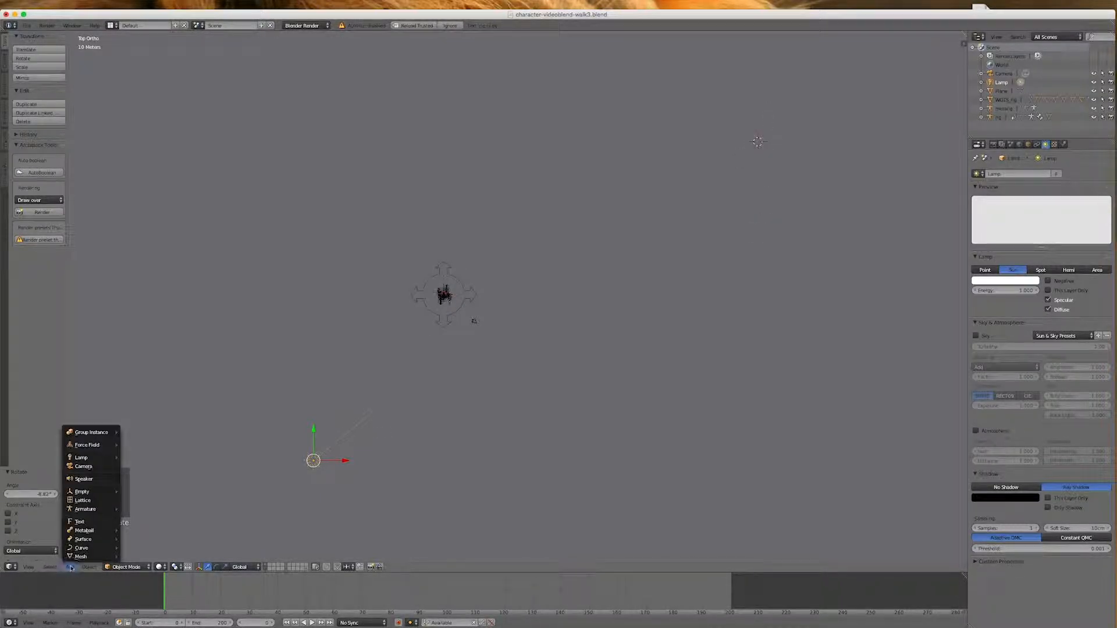
pyautogui.moveTo(87, 457)
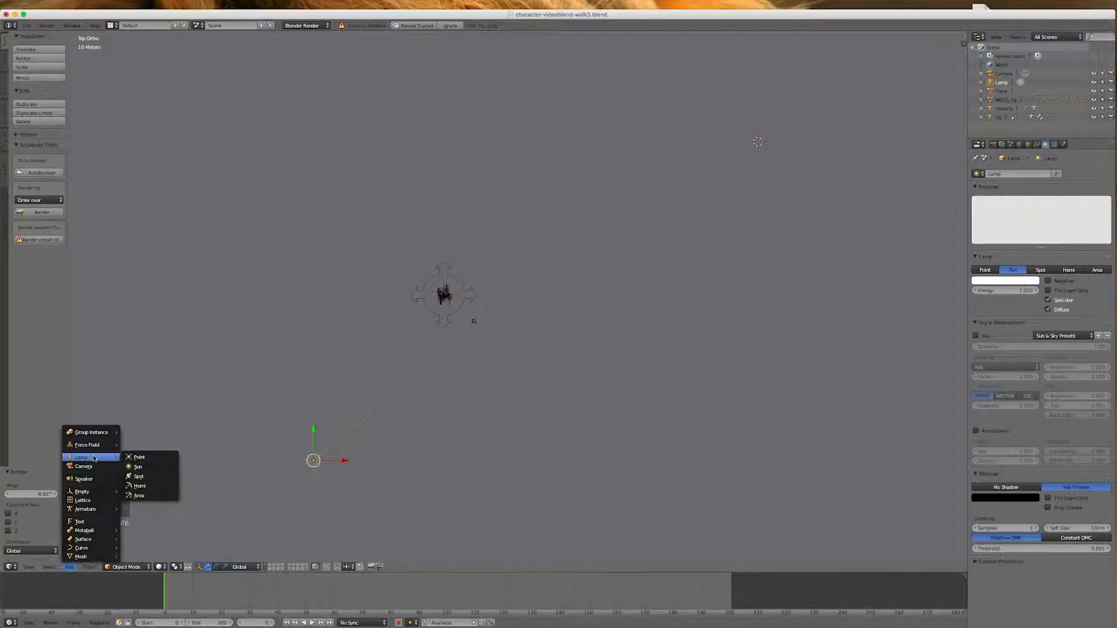
pyautogui.click(138, 466)
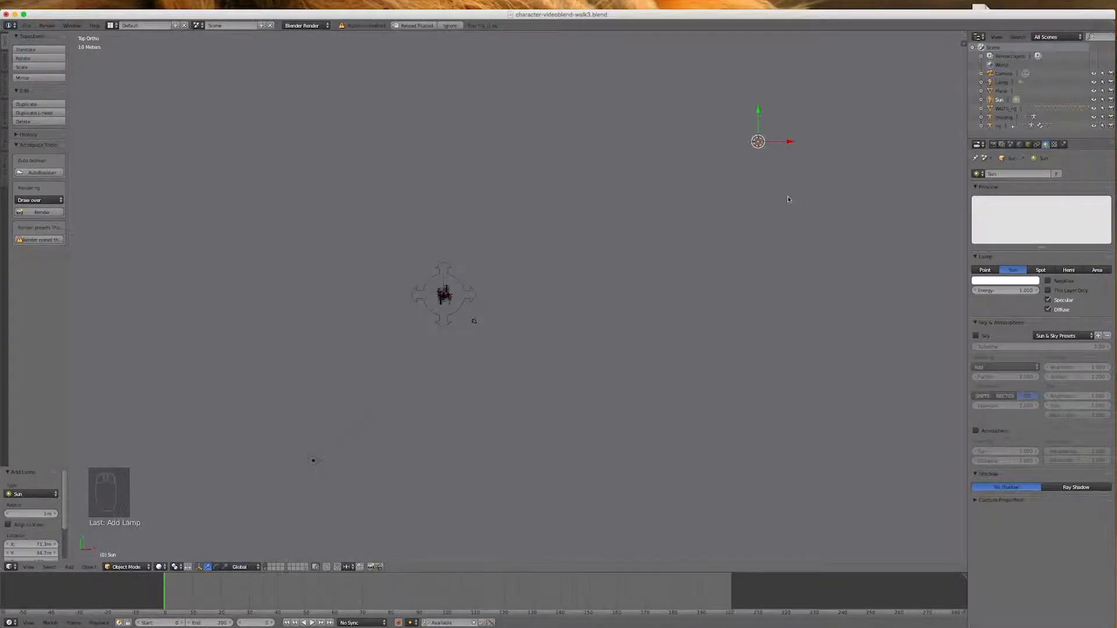
# Raise the second sun lamp about 18.2 m along Z in front view
pyautogui.press('KP_1')
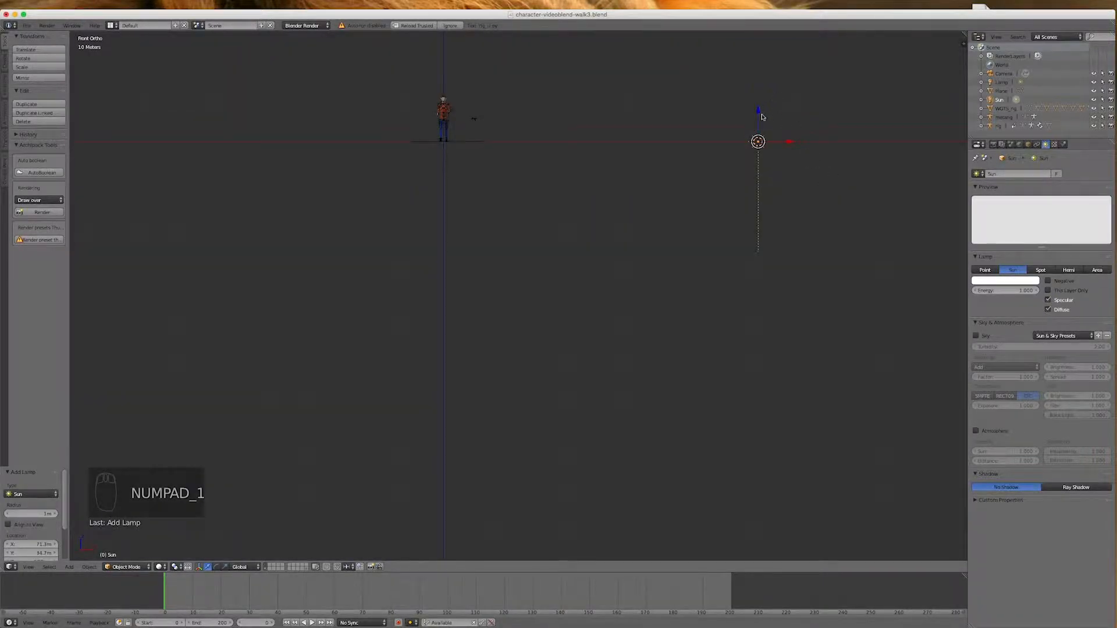
pyautogui.click(757, 113)
pyautogui.moveTo(757, 114); pyautogui.dragTo(760, 557)
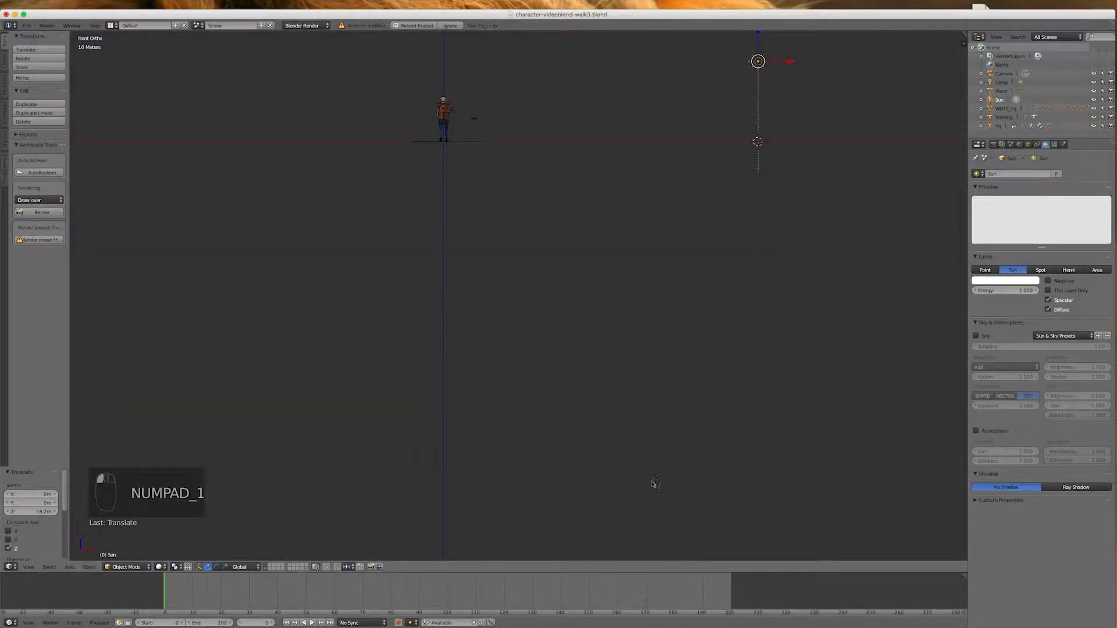
pyautogui.scroll(8, 649, 438)
pyautogui.scroll(-8, 649, 438)
pyautogui.scroll(3, 693, 272)
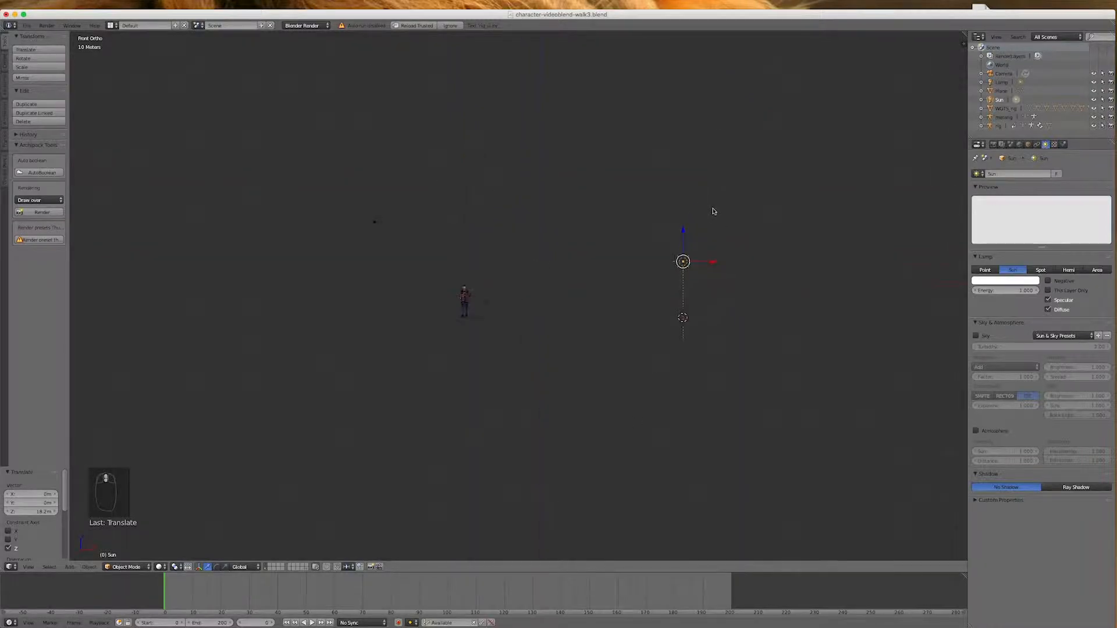
# Rotate the second sun about 78° in front view and about 41° in top view so its beam aims at the character
pyautogui.press('r')
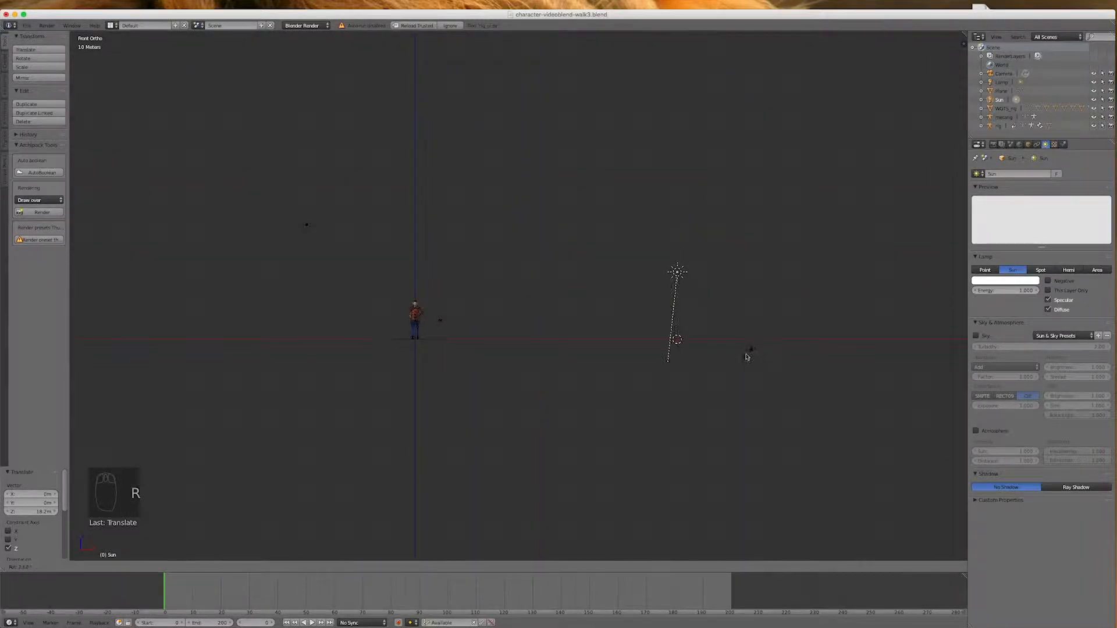
pyautogui.click(635, 347)
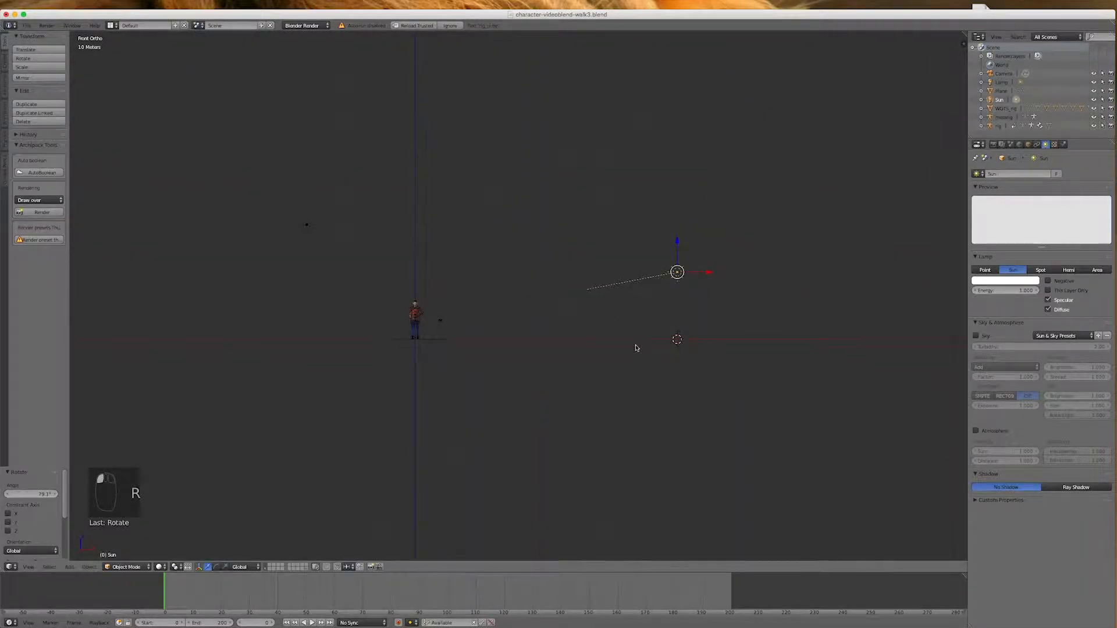
pyautogui.press('KP_7')
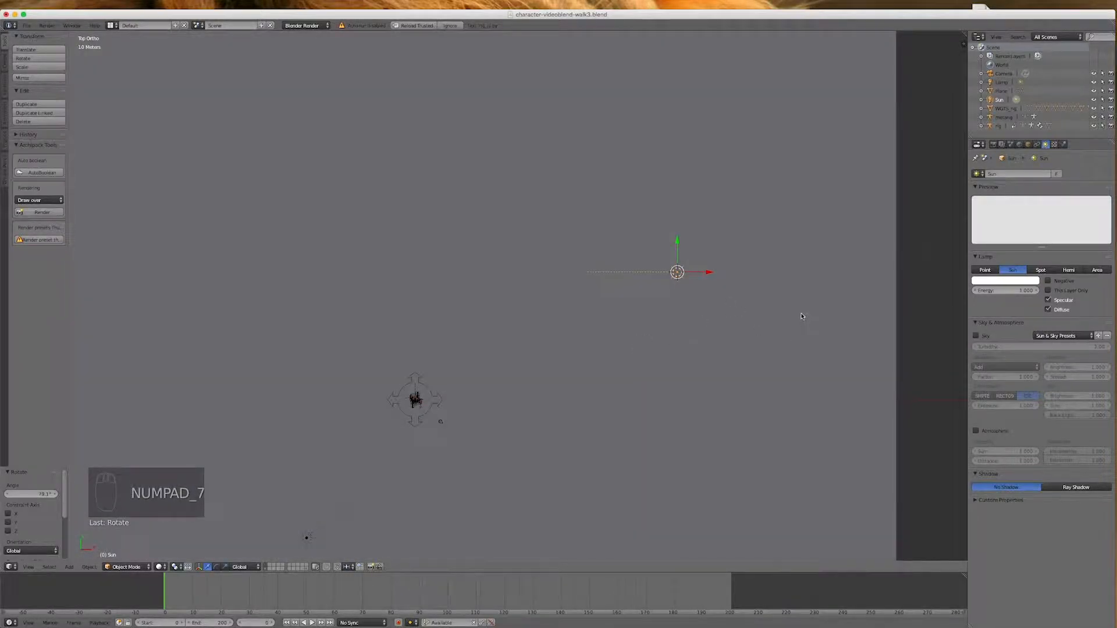
pyautogui.press('r')
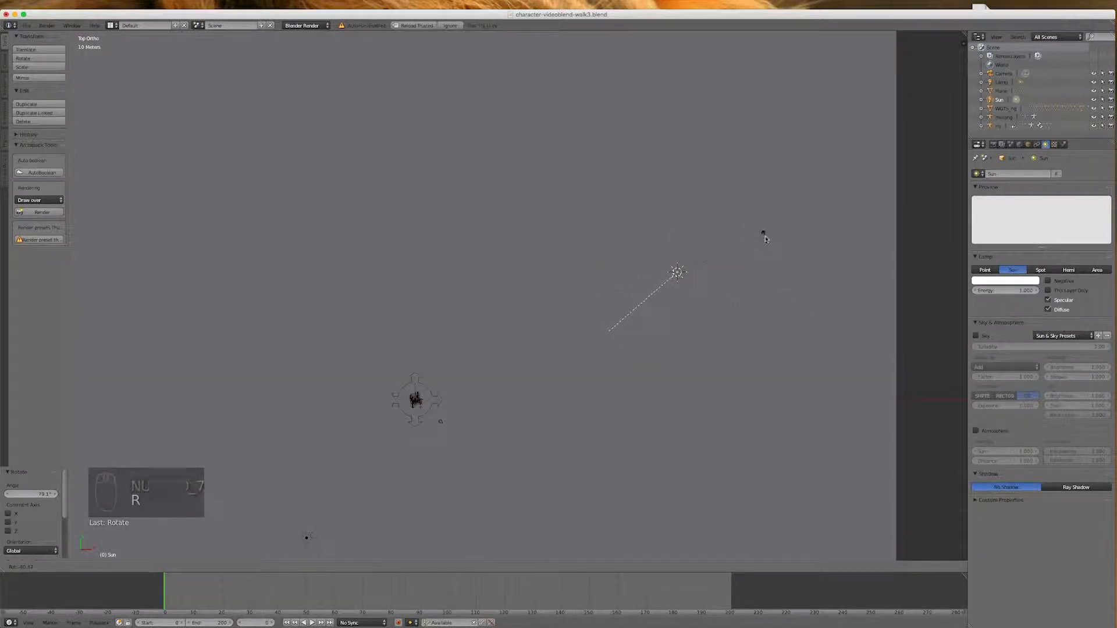
pyautogui.click(762, 232)
pyautogui.scroll(-7, 673, 368)
pyautogui.scroll(5, 486, 424)
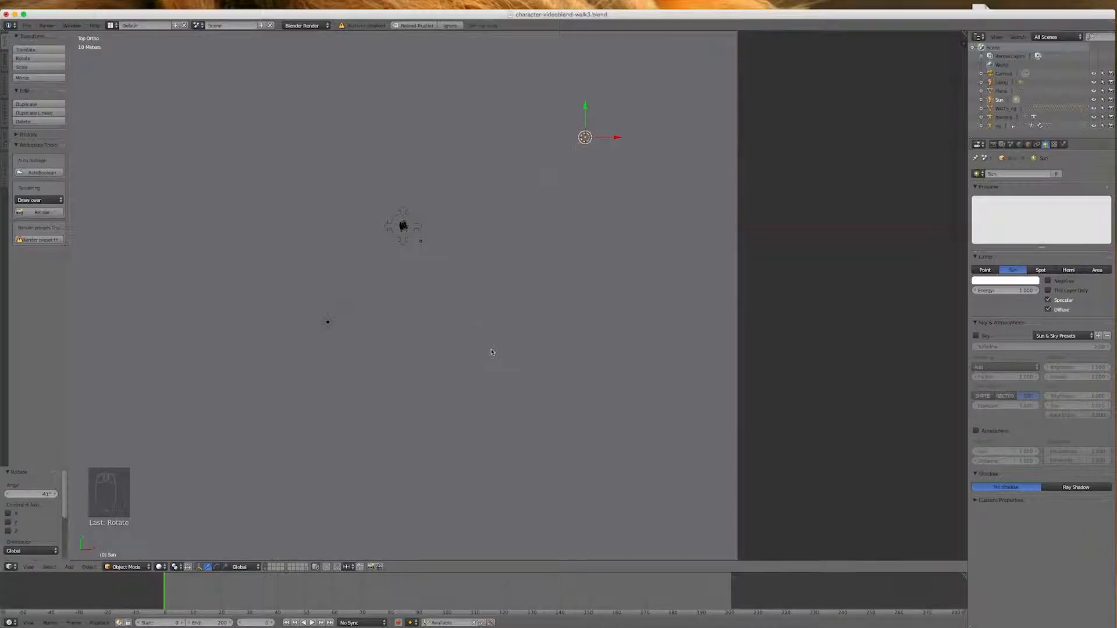
# Place the 3D cursor in front of the character in top view and move the floor plane to the second layer
pyautogui.click(499, 368)
pyautogui.click(452, 389)
pyautogui.rightClick(327, 322)
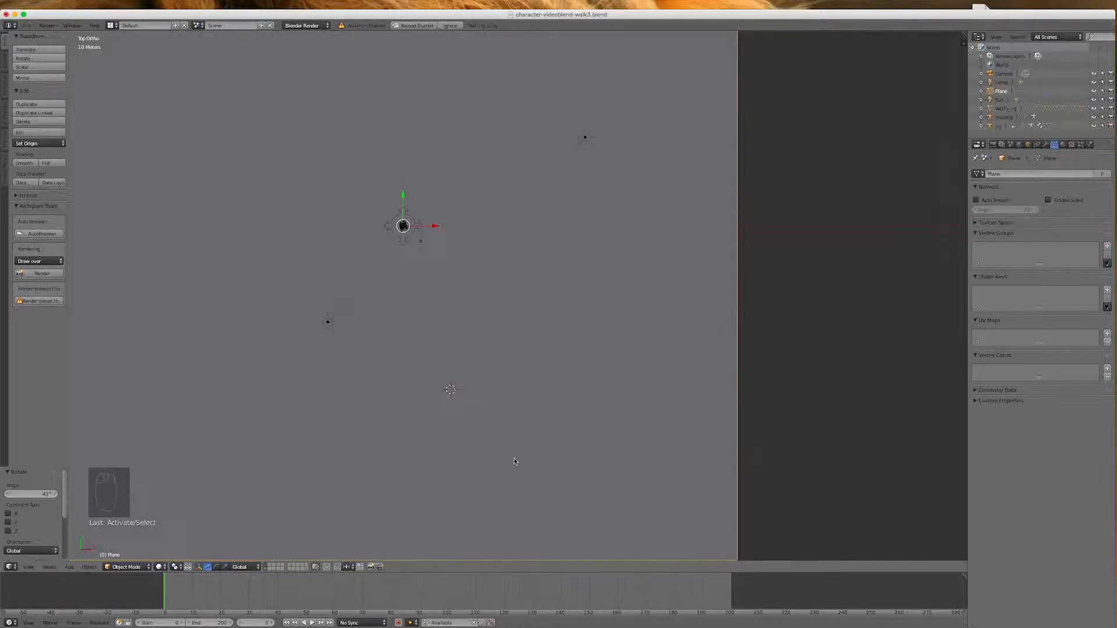
pyautogui.rightClick(630, 397)
pyautogui.press('m')
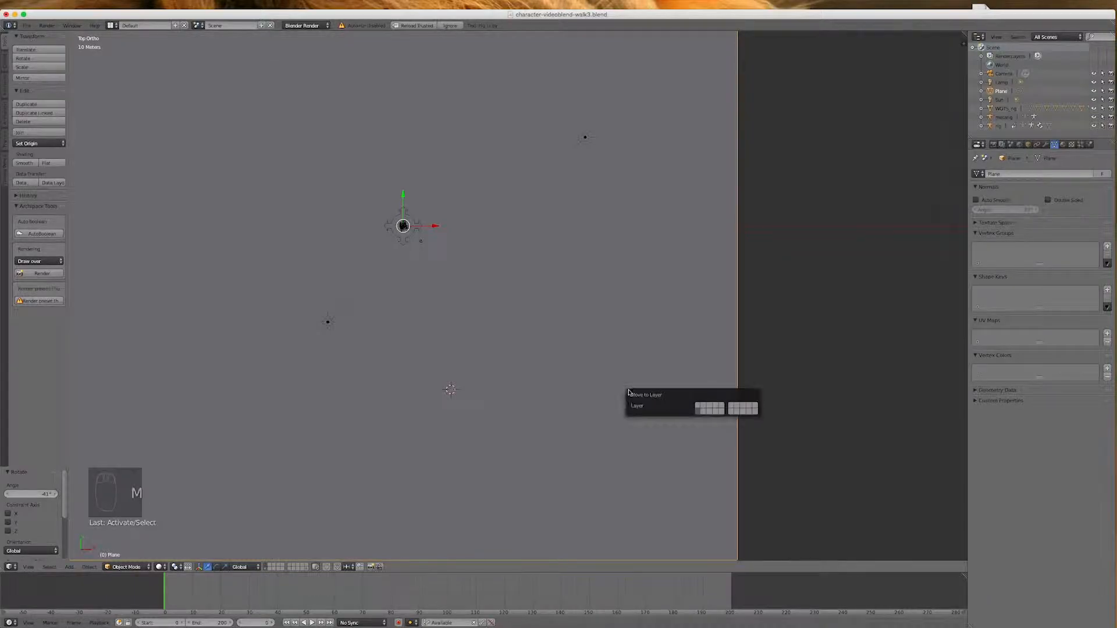
pyautogui.click(705, 407)
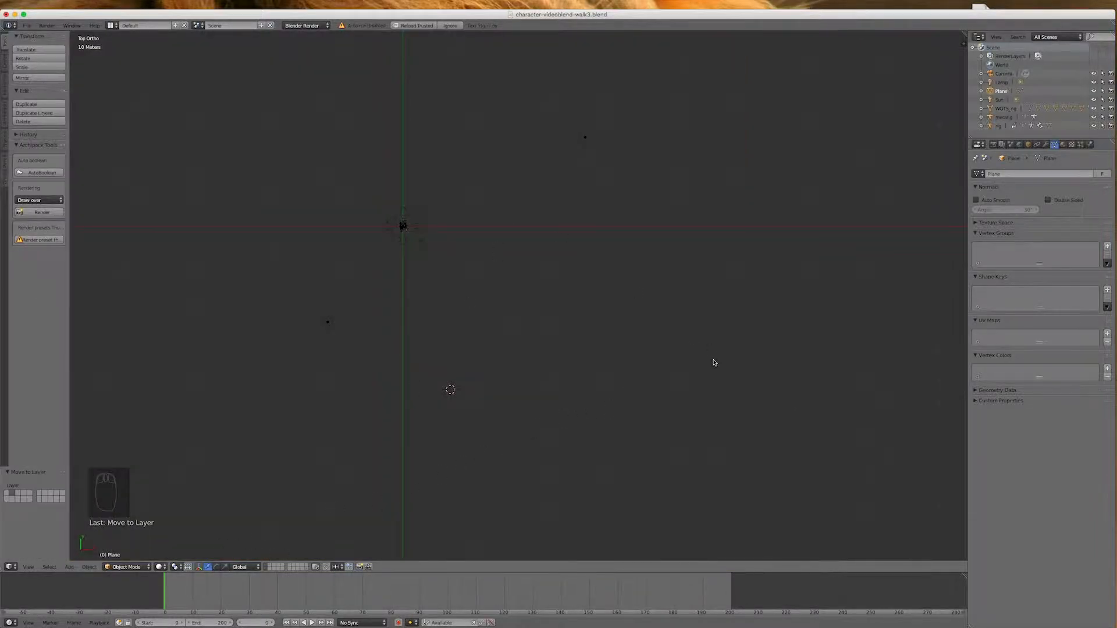
pyautogui.scroll(-3, 555, 335)
pyautogui.scroll(4, 529, 296)
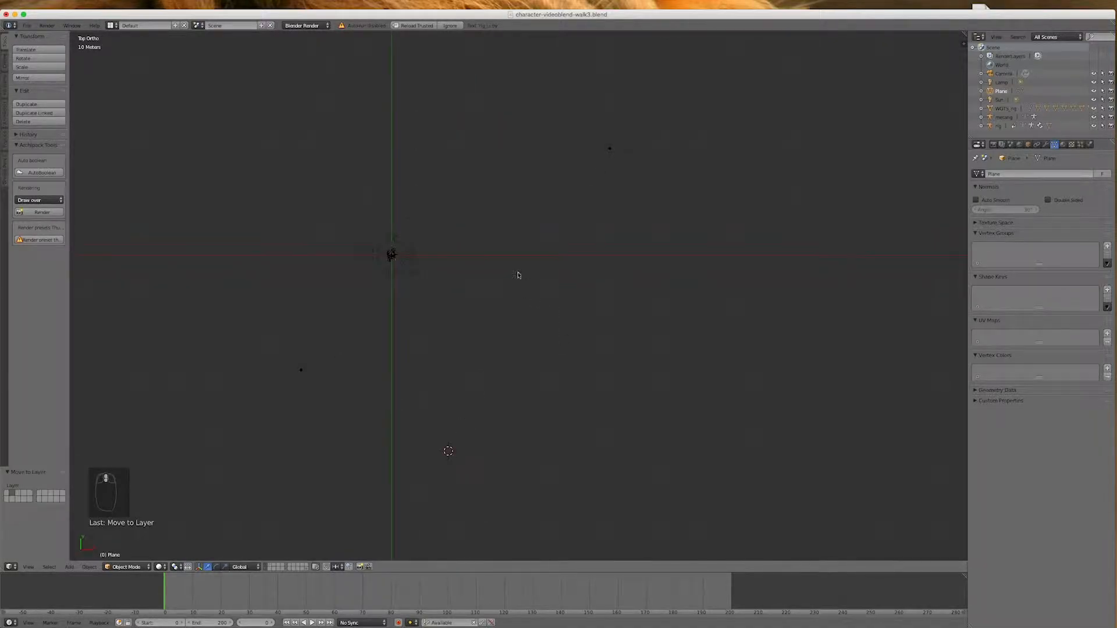
# Check the beam directions of both sun lamps, then add a Hemi lamp at the 3D cursor
pyautogui.rightClick(610, 149)
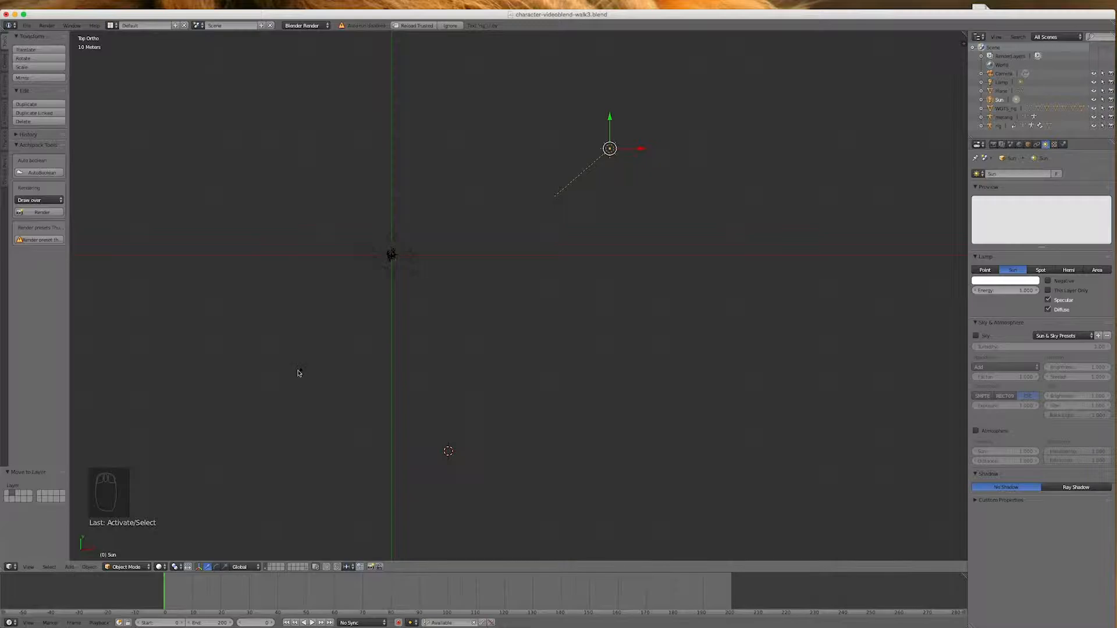
pyautogui.rightClick(300, 371)
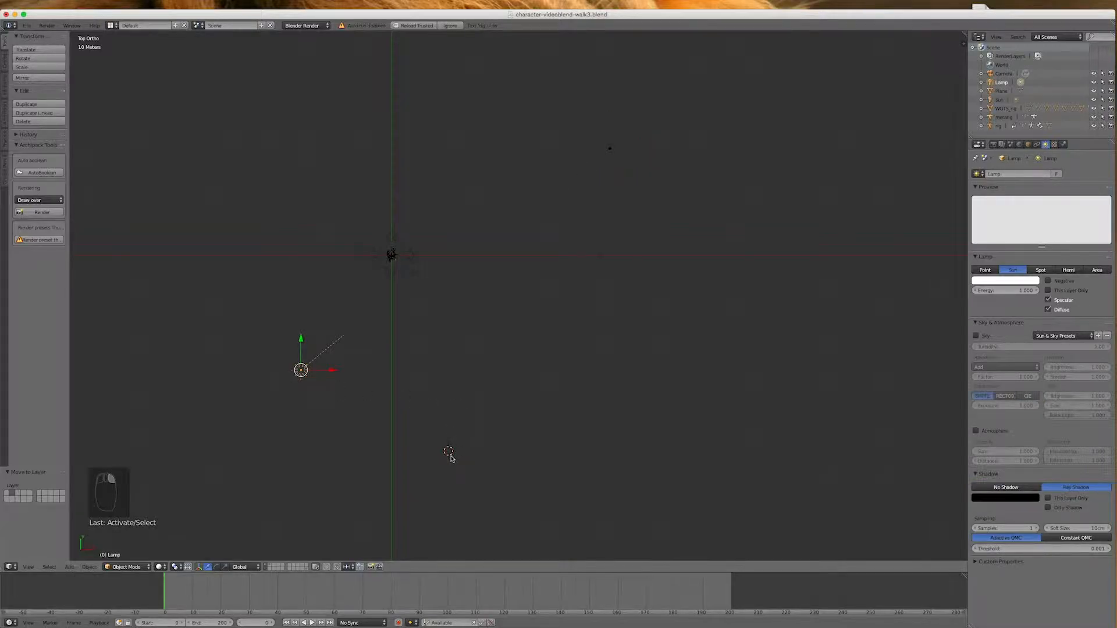
pyautogui.click(71, 567)
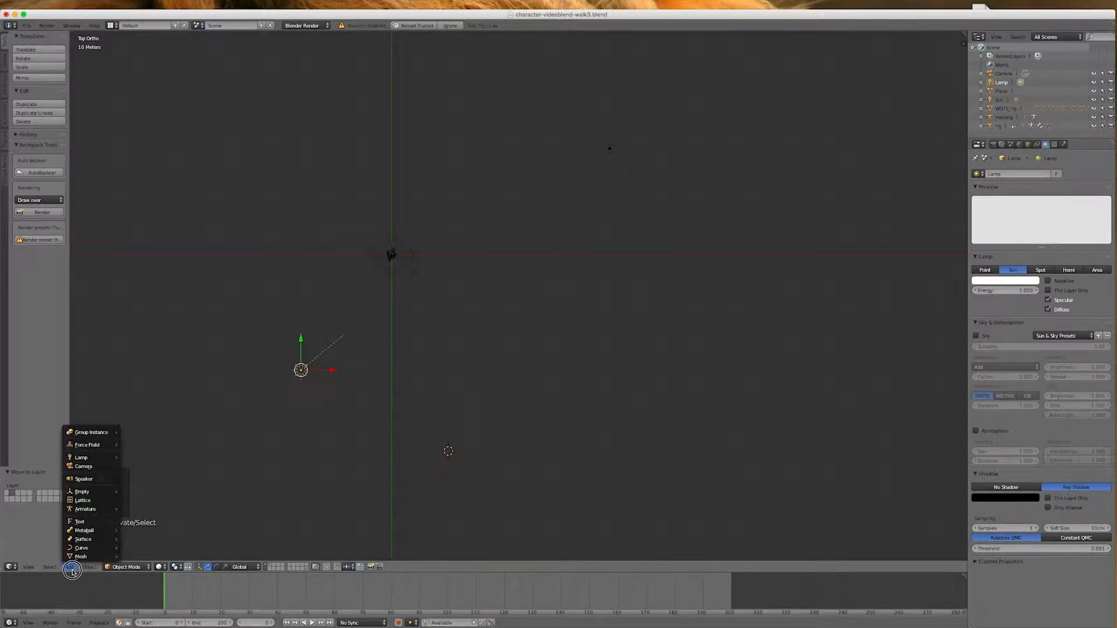
pyautogui.moveTo(89, 460)
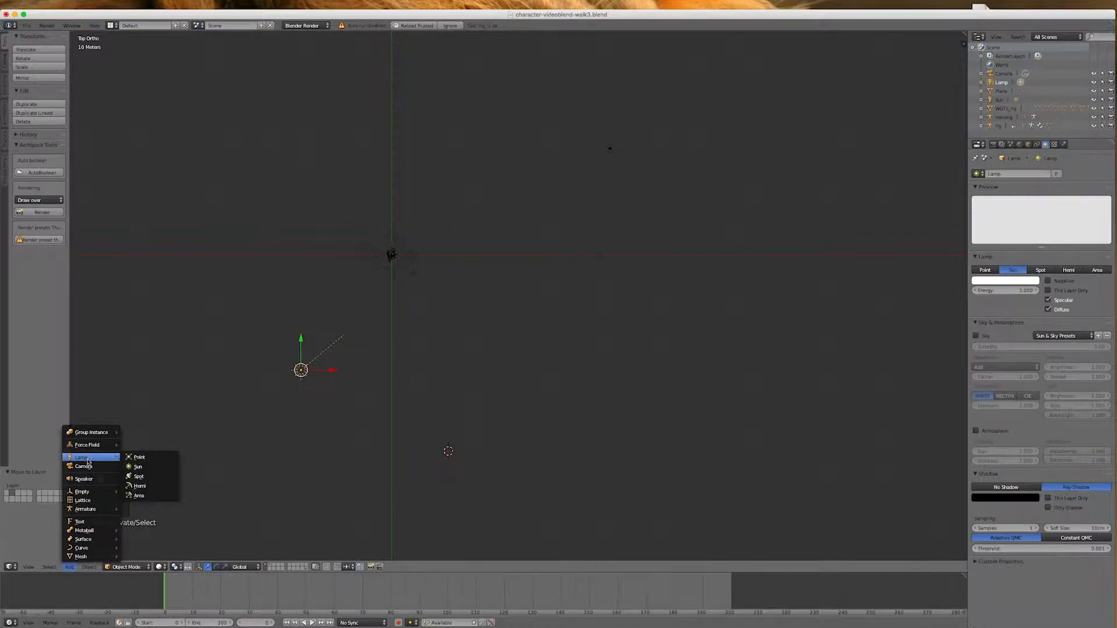
pyautogui.click(141, 487)
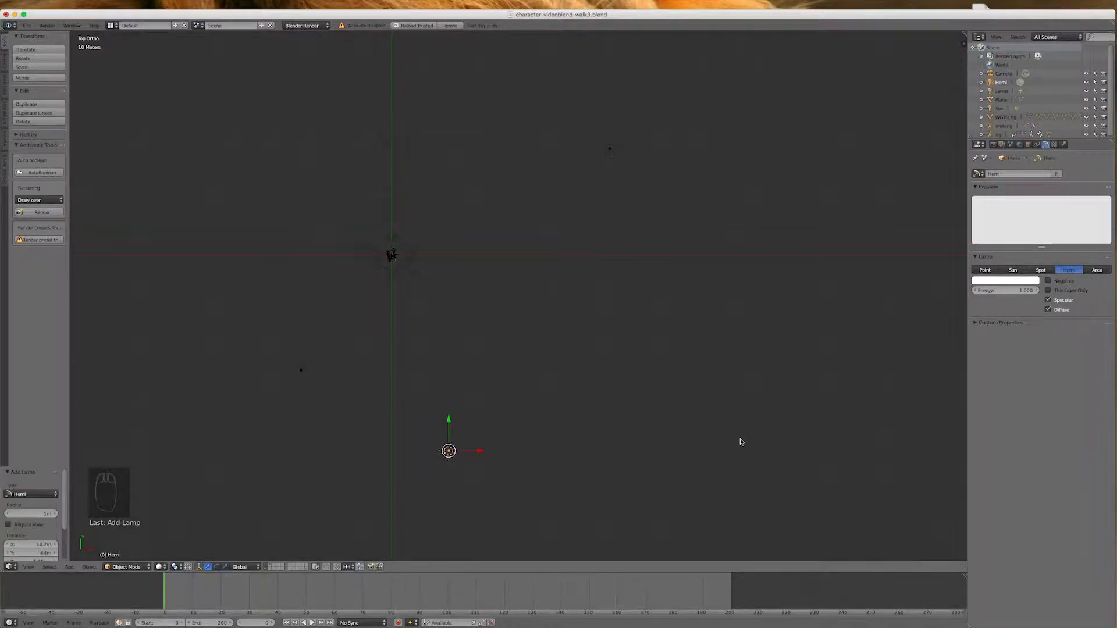
# Raise the hemi lamp about 7.84 m in front view and rotate it about 84° toward the character
pyautogui.press('KP_1')
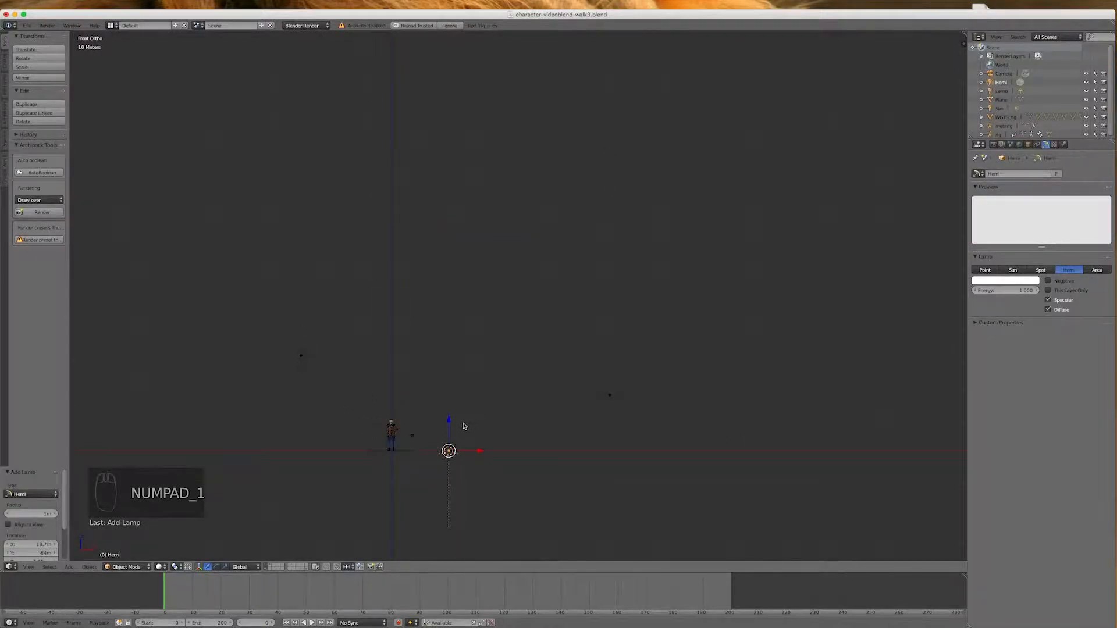
pyautogui.moveTo(449, 421); pyautogui.dragTo(468, 398)
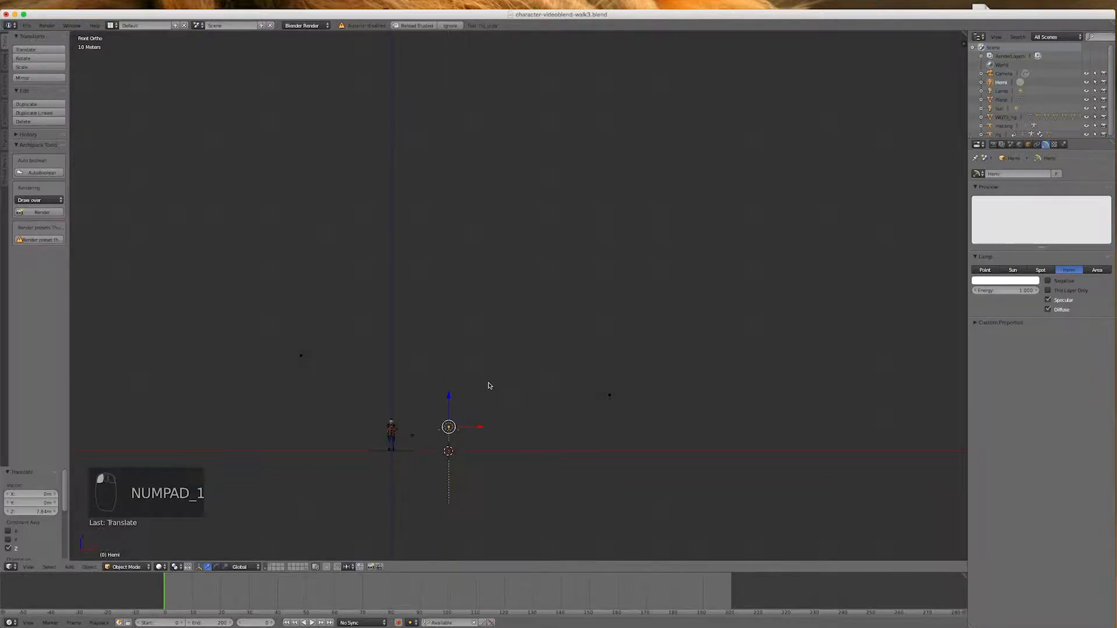
pyautogui.press('r')
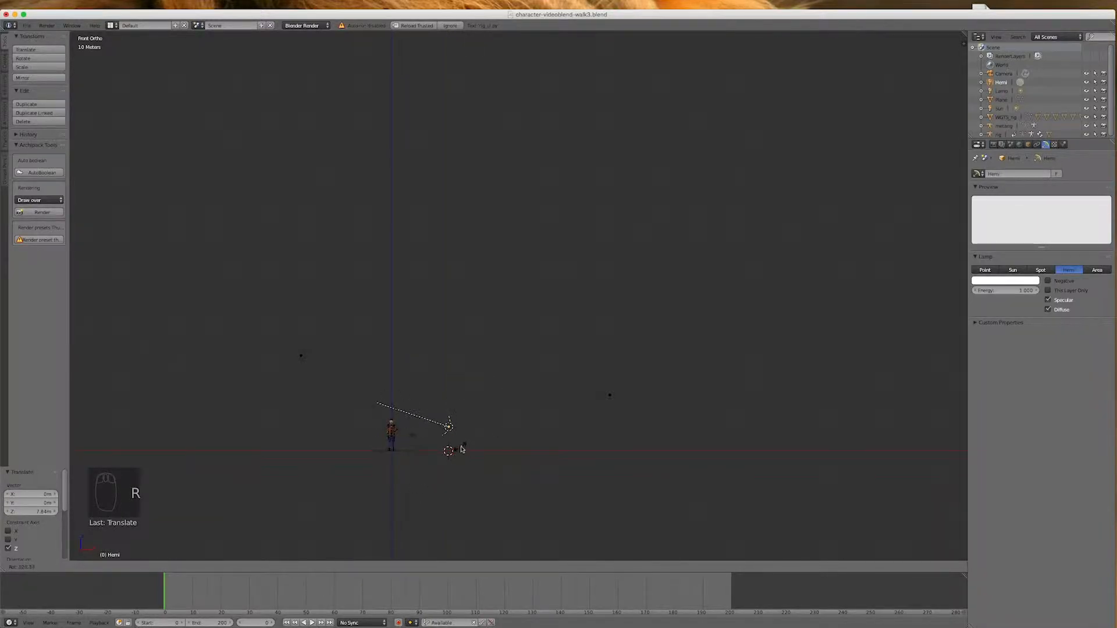
pyautogui.click(465, 443)
pyautogui.scroll(4, 407, 445)
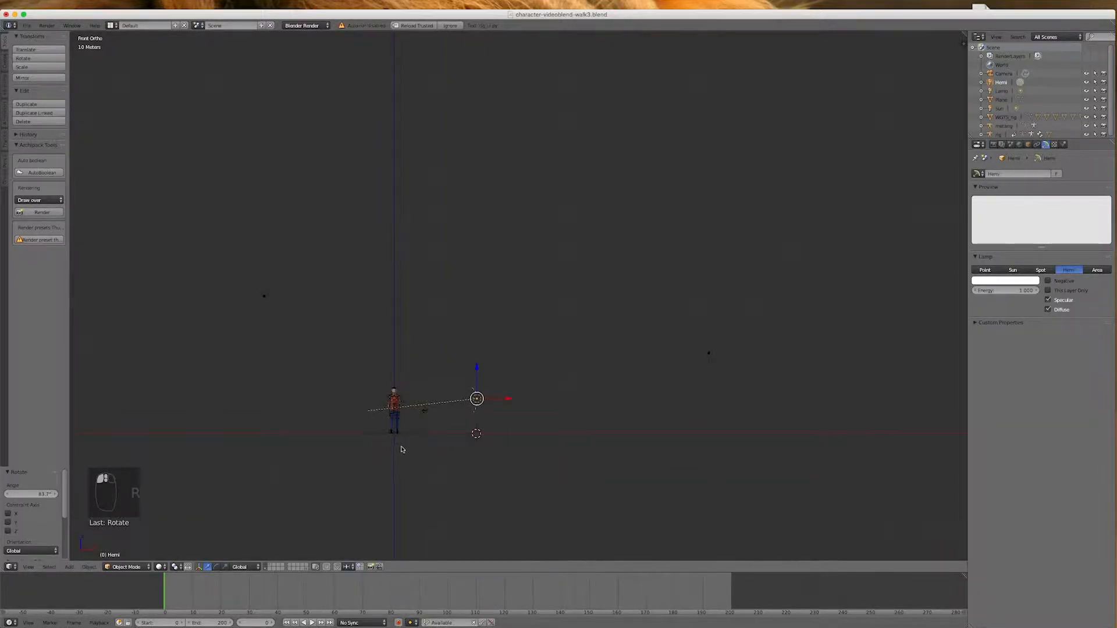
pyautogui.scroll(3, 442, 370)
pyautogui.scroll(-1, 419, 413)
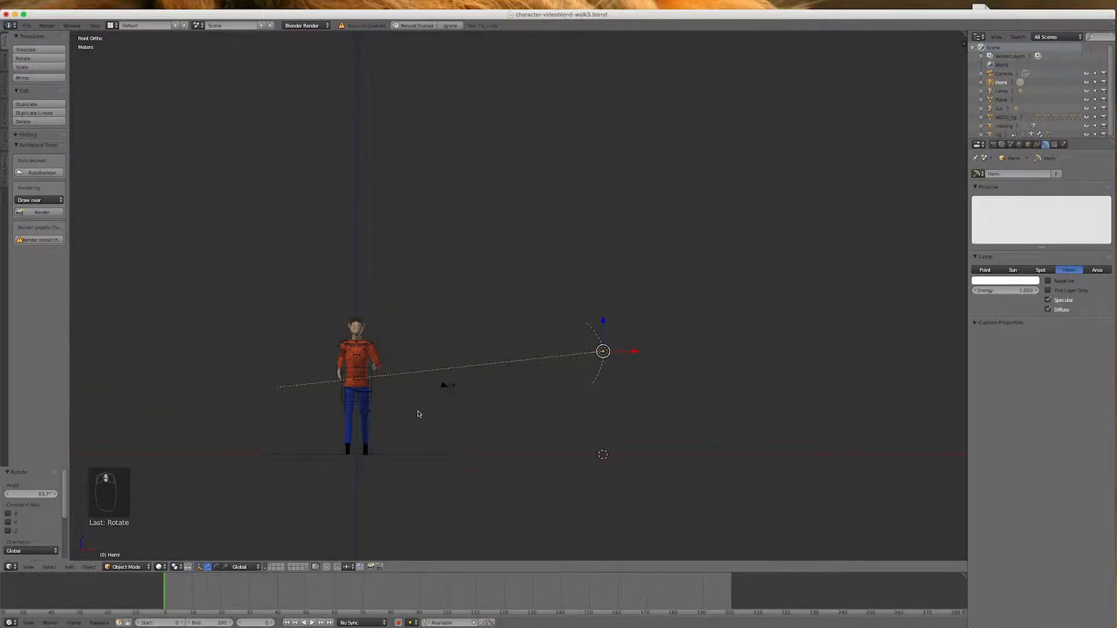
# Rotate the hemi lamp about 73° in top view toward the character and lower its energy to about 0.84
pyautogui.press('KP_7')
pyautogui.scroll(-5, 416, 412)
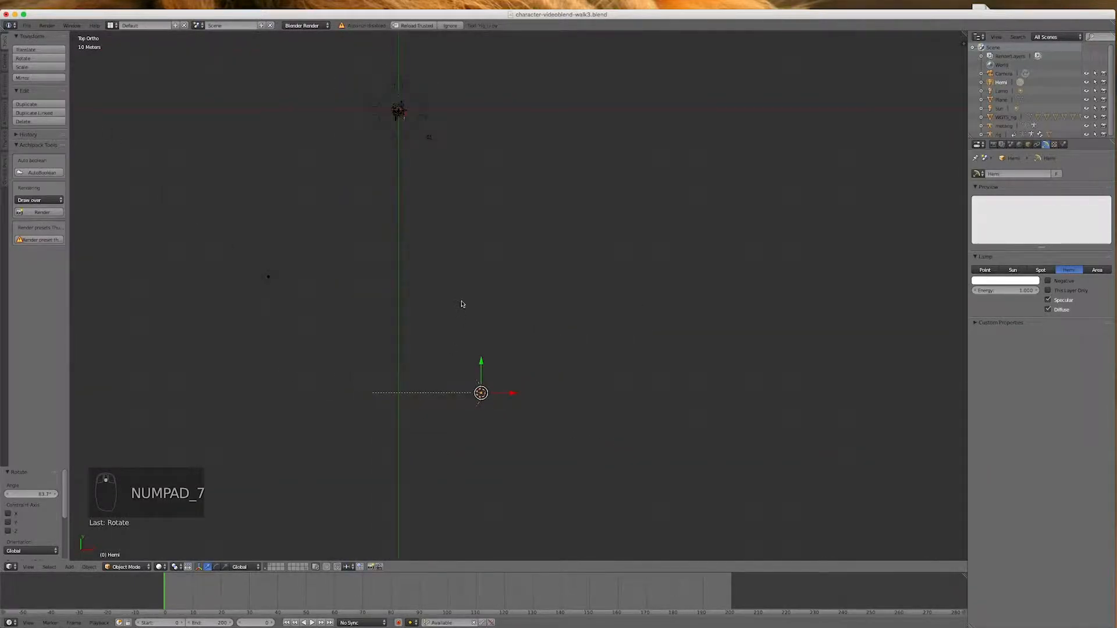
pyautogui.press('r')
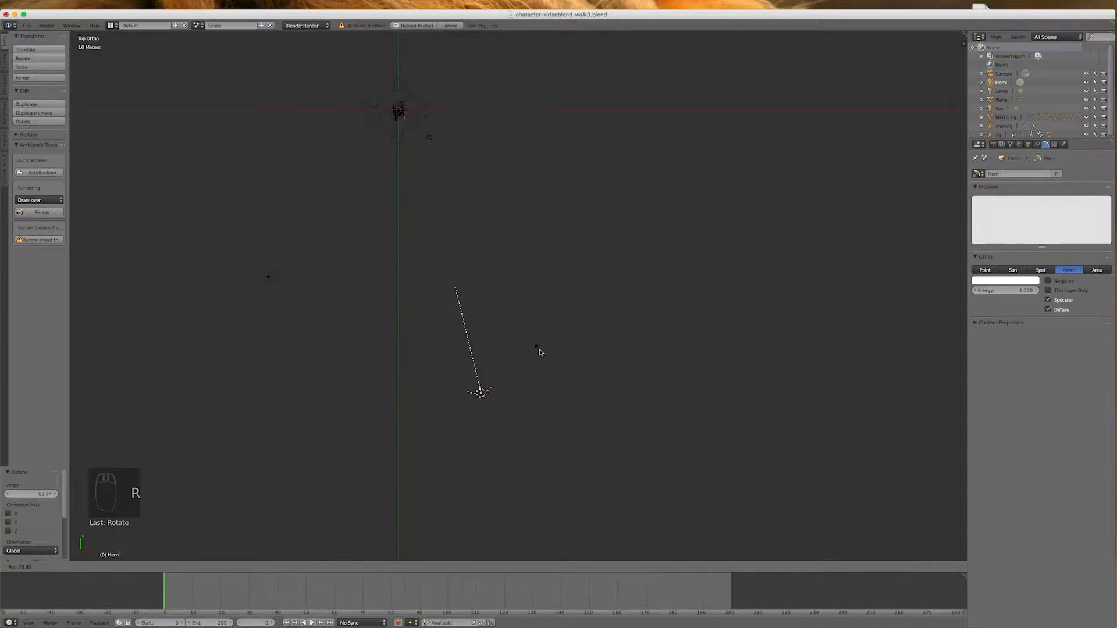
pyautogui.click(534, 350)
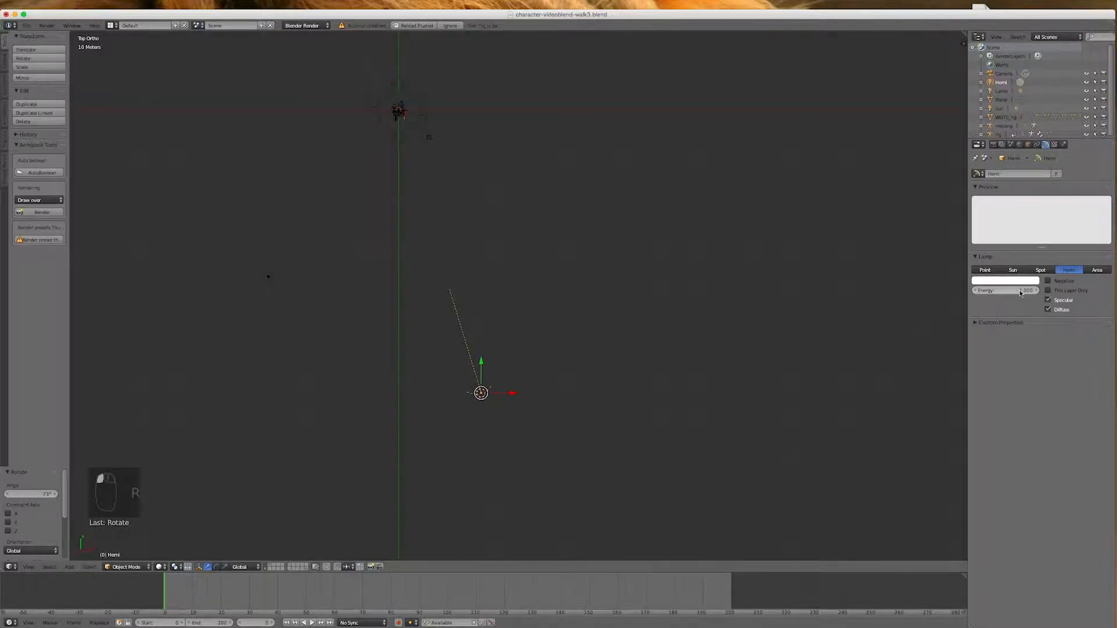
pyautogui.moveTo(1019, 293); pyautogui.dragTo(1005, 293)
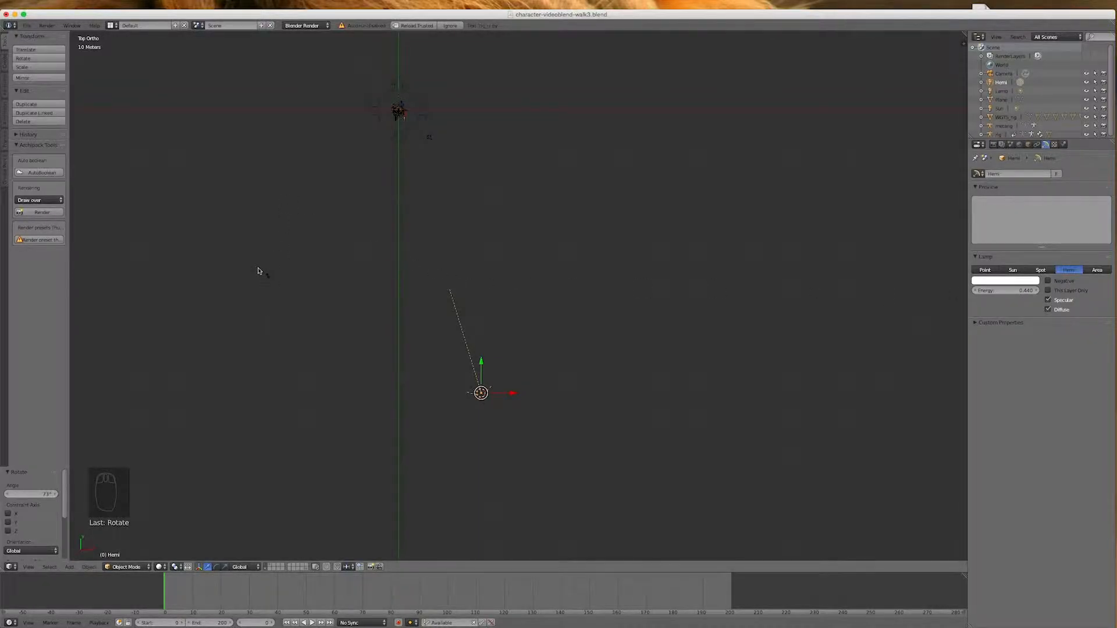
# Select the camera in top view and move it about 17.8 m along negative Y, away from the character
pyautogui.rightClick(267, 277)
pyautogui.scroll(-4, 302, 409)
pyautogui.rightClick(500, 199)
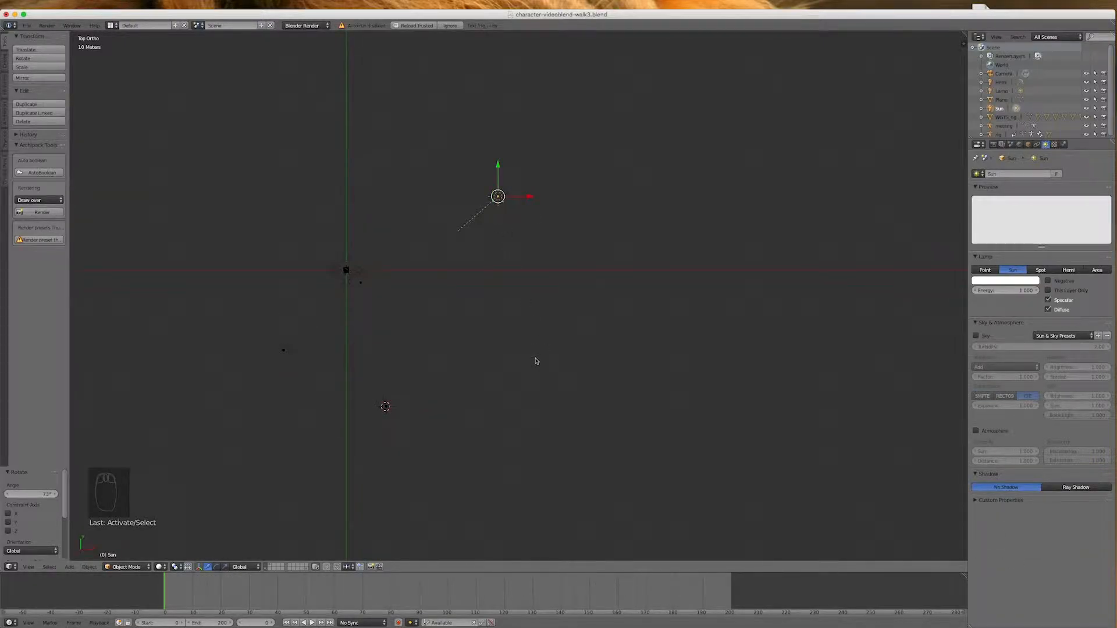
pyautogui.scroll(4, 352, 312)
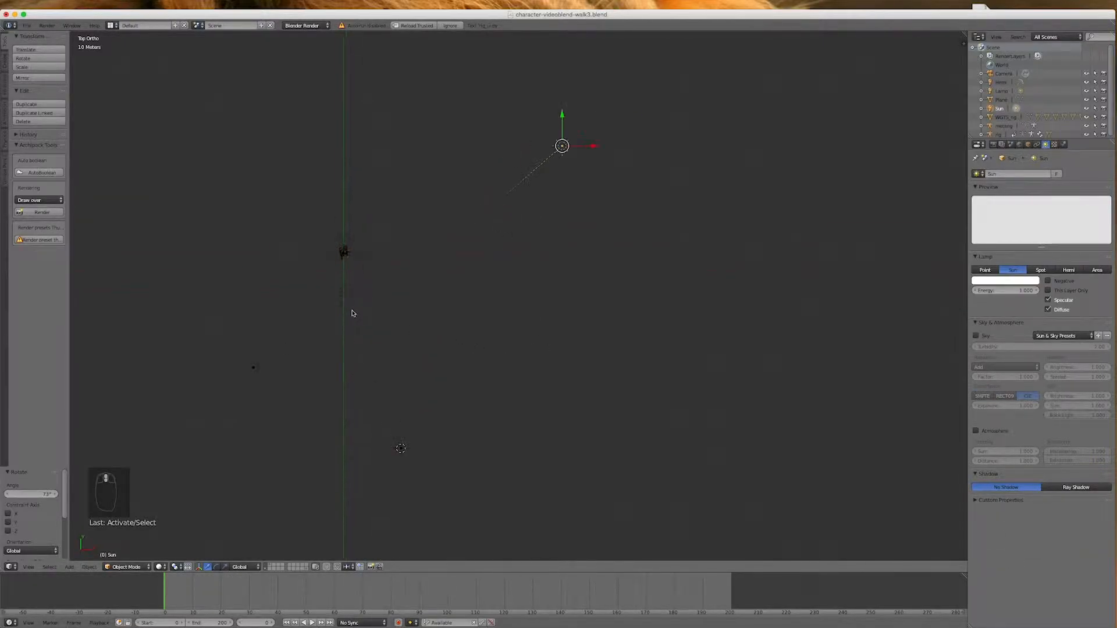
pyautogui.rightClick(369, 256)
pyautogui.rightClick(373, 224)
pyautogui.moveTo(373, 225); pyautogui.dragTo(371, 302)
pyautogui.scroll(1, 305, 314)
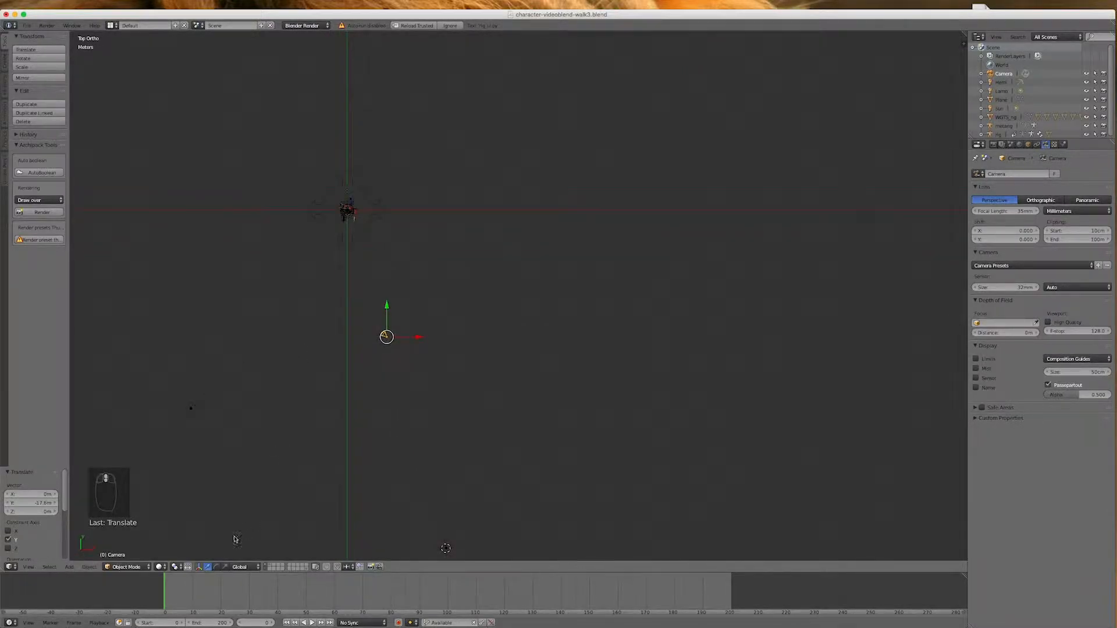
# Play and scrub the walk animation in top view to follow the character's path relative to the camera, ending at frame 84
pyautogui.click(312, 623)
pyautogui.moveTo(431, 613); pyautogui.dragTo(546, 613)
pyautogui.scroll(-4, 337, 501)
pyautogui.scroll(8, 336, 501)
pyautogui.moveTo(541, 597); pyautogui.dragTo(411, 599)
pyautogui.scroll(-2, 402, 480)
pyautogui.scroll(2, 402, 479)
pyautogui.scroll(3, 381, 78)
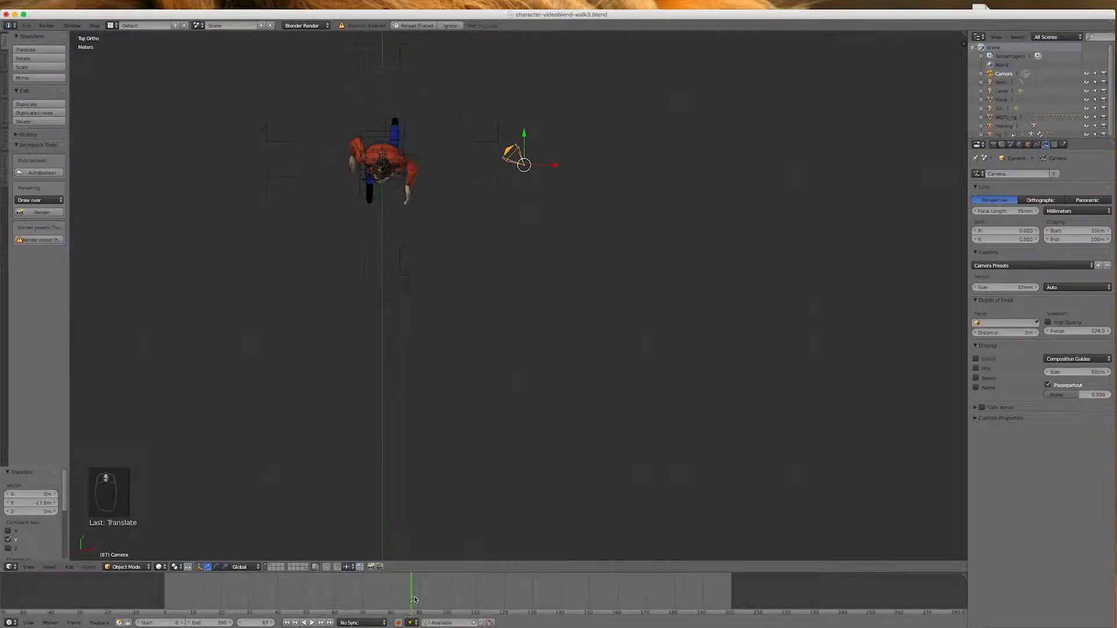
pyautogui.hotkey('alt', 'a')
pyautogui.moveTo(596, 605); pyautogui.dragTo(348, 596)
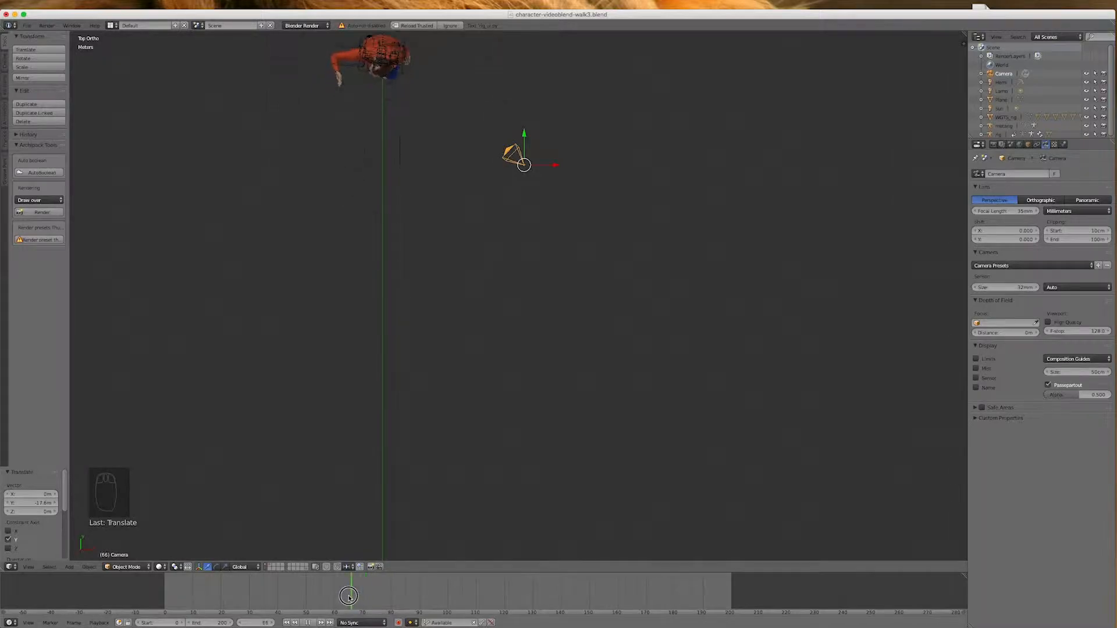
pyautogui.hotkey('alt', 'a')
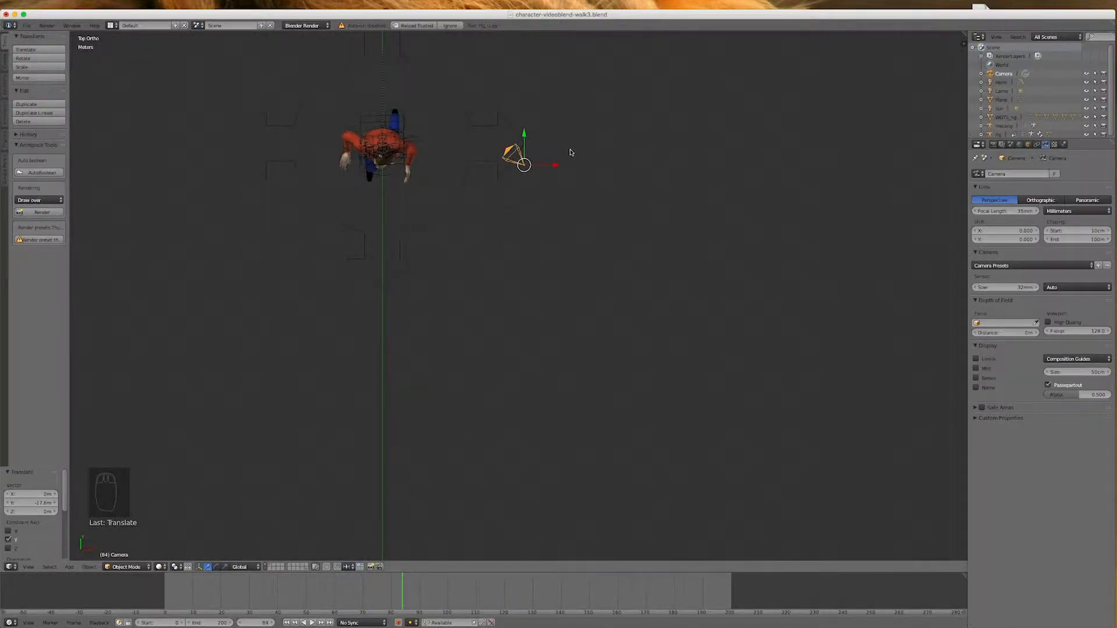
# Move the camera about 15.1 m along negative X and about 12 m along negative Y in top view
pyautogui.press('g')
pyautogui.press('x')
pyautogui.click(285, 186)
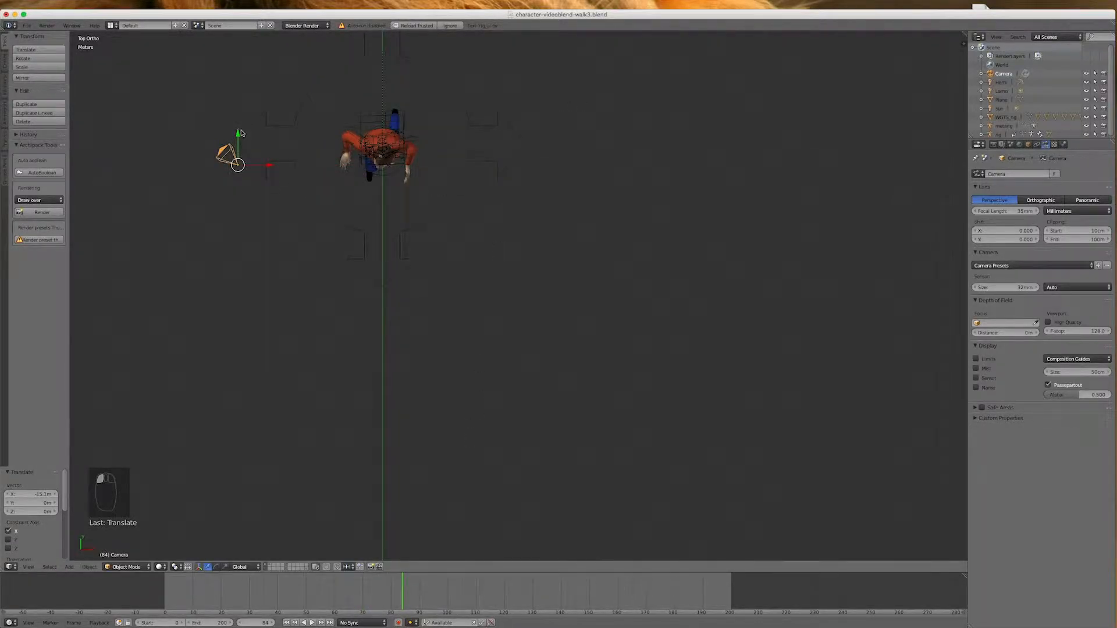
pyautogui.press('g')
pyautogui.press('y')
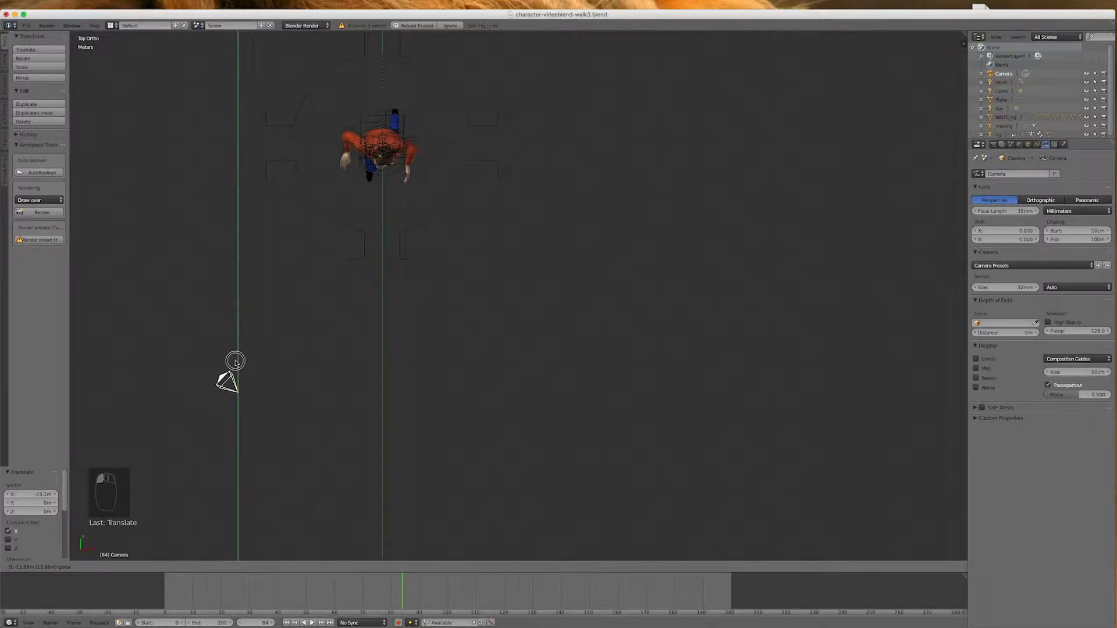
pyautogui.click(236, 361)
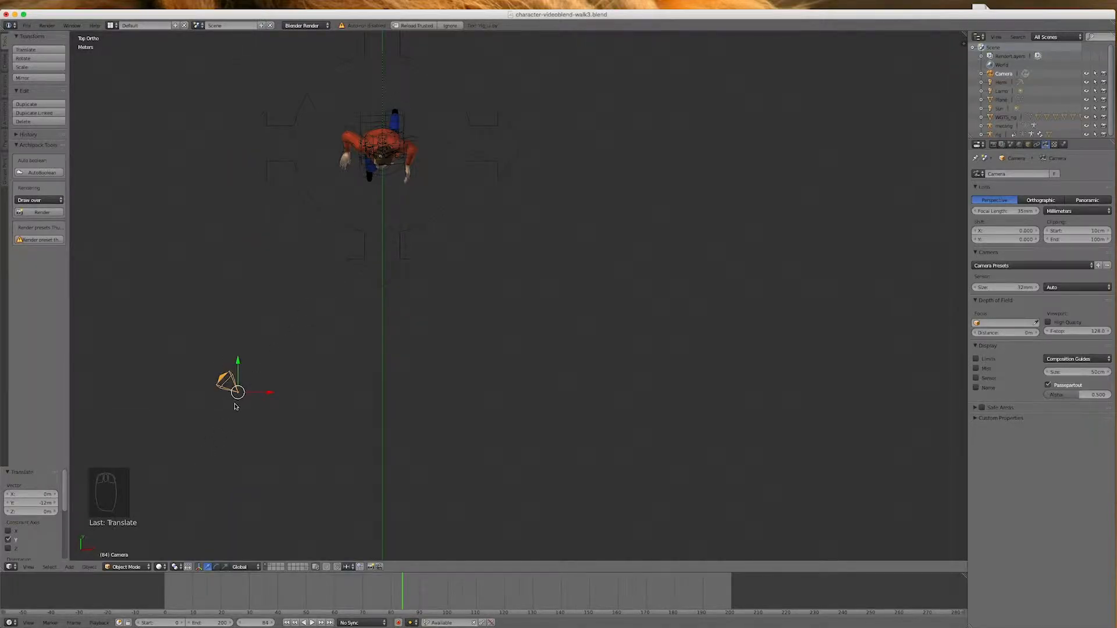
# Rotate the camera toward the character in top view and raise it about 3.72 m along Z
pyautogui.press('r')
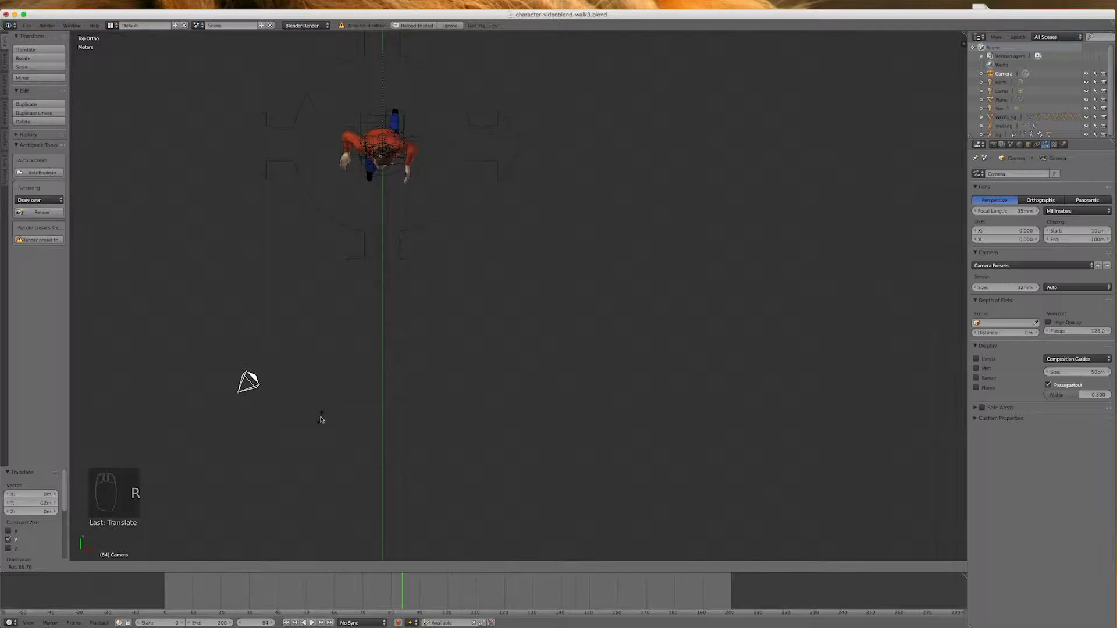
pyautogui.click(325, 407)
pyautogui.moveTo(270, 393); pyautogui.dragTo(203, 324)
pyautogui.press('KP_1')
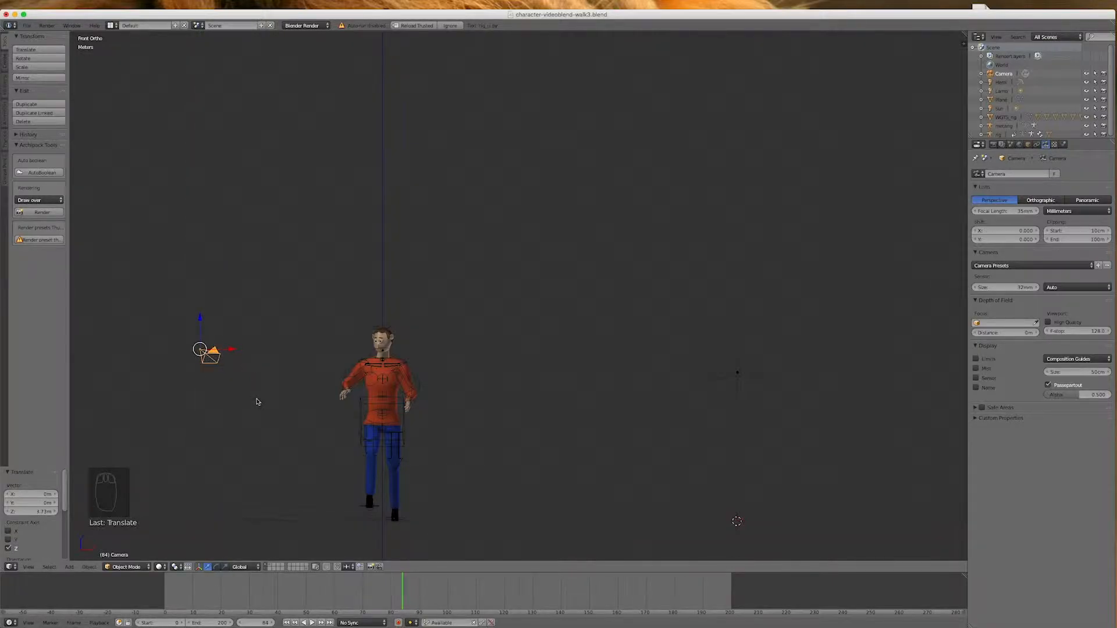
# Rotate the camera about 23° in front view, then roll it about 13° in camera view to straighten the character
pyautogui.press('r')
pyautogui.click(262, 370)
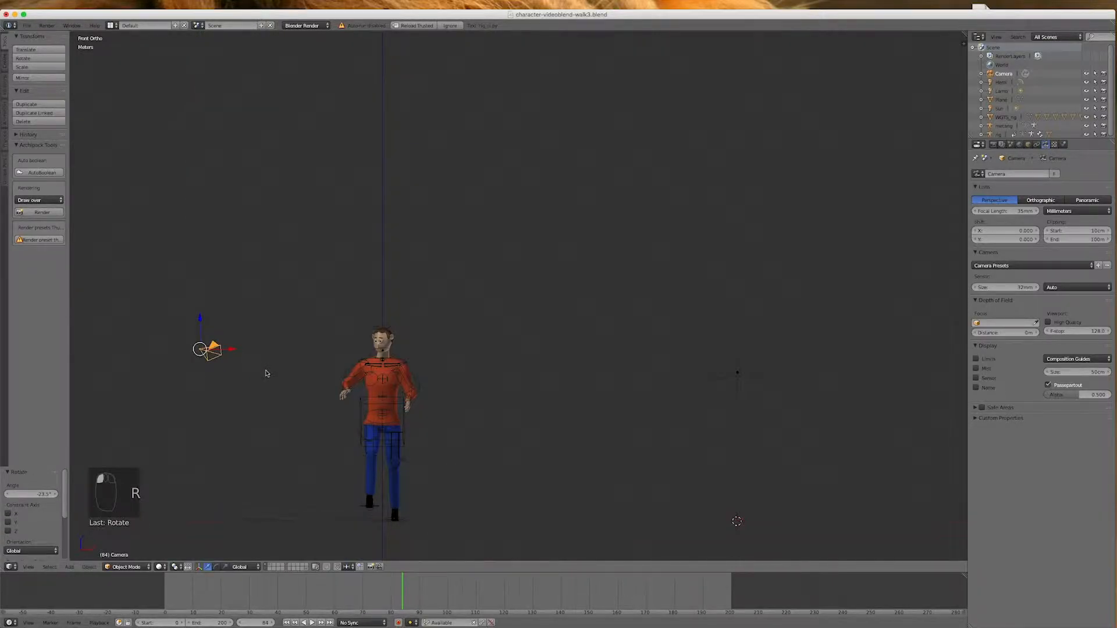
pyautogui.press('KP_1')
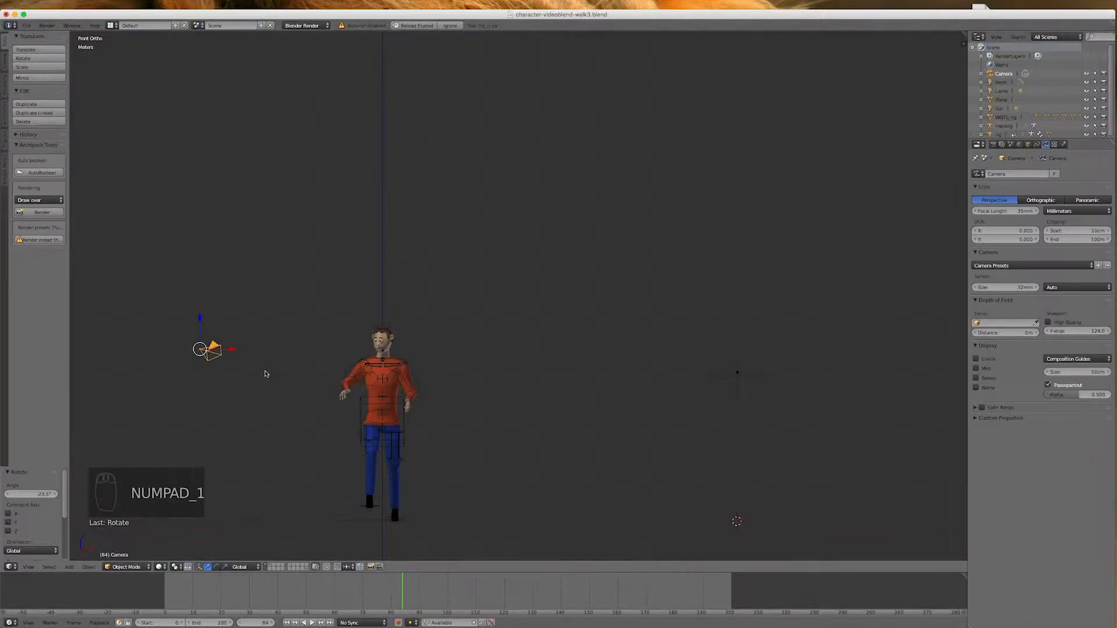
pyautogui.press('KP_7')
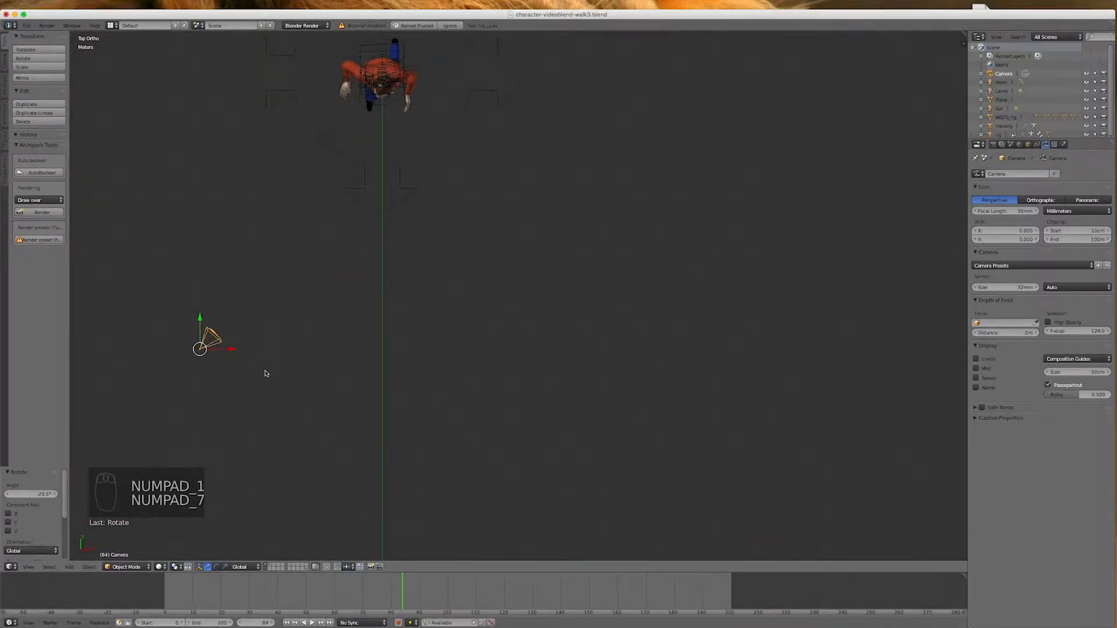
pyautogui.press('KP_1')
pyautogui.press('KP_0')
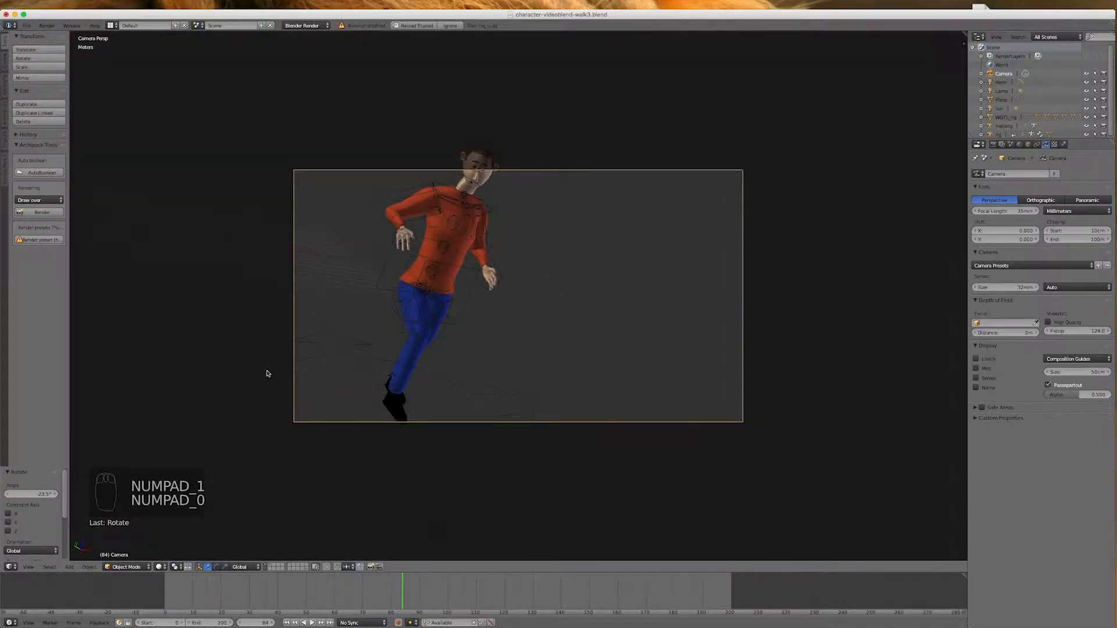
pyautogui.press('r')
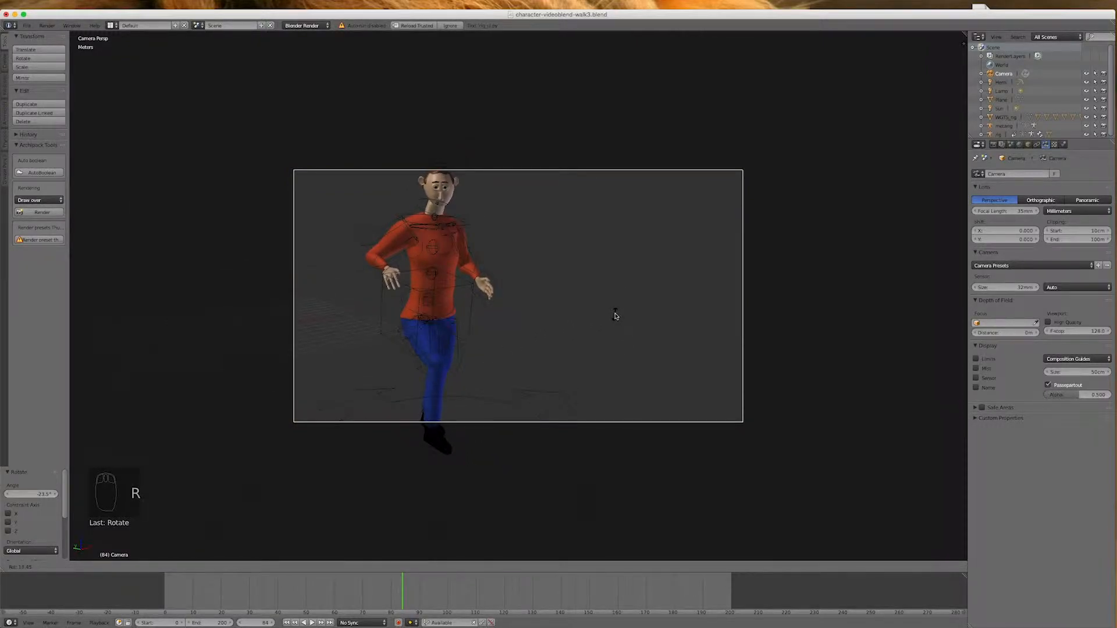
pyautogui.click(615, 315)
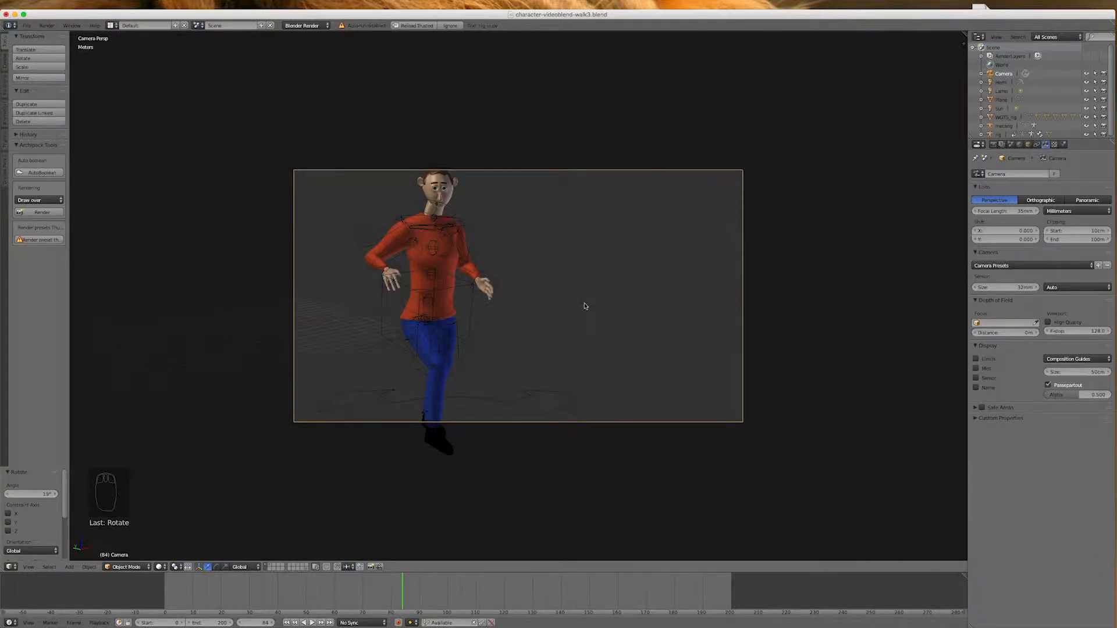
# Raise the camera about 60 cm along Z and rotate it about 7.13° around Z to center the character
pyautogui.press('g')
pyautogui.press('z')
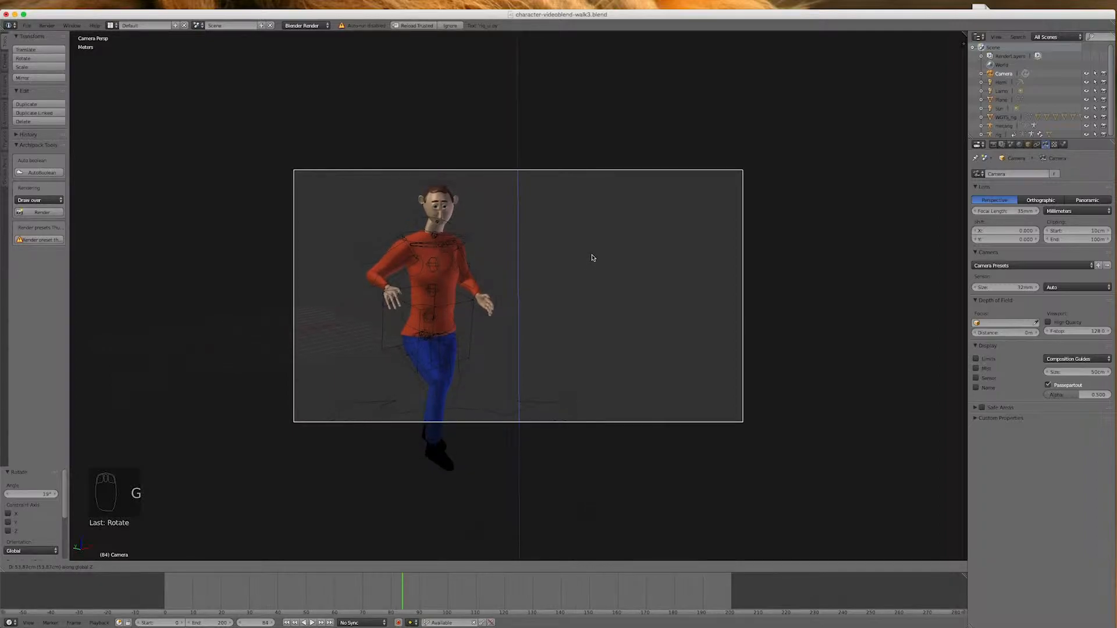
pyautogui.click(594, 254)
pyautogui.press('r')
pyautogui.press('z')
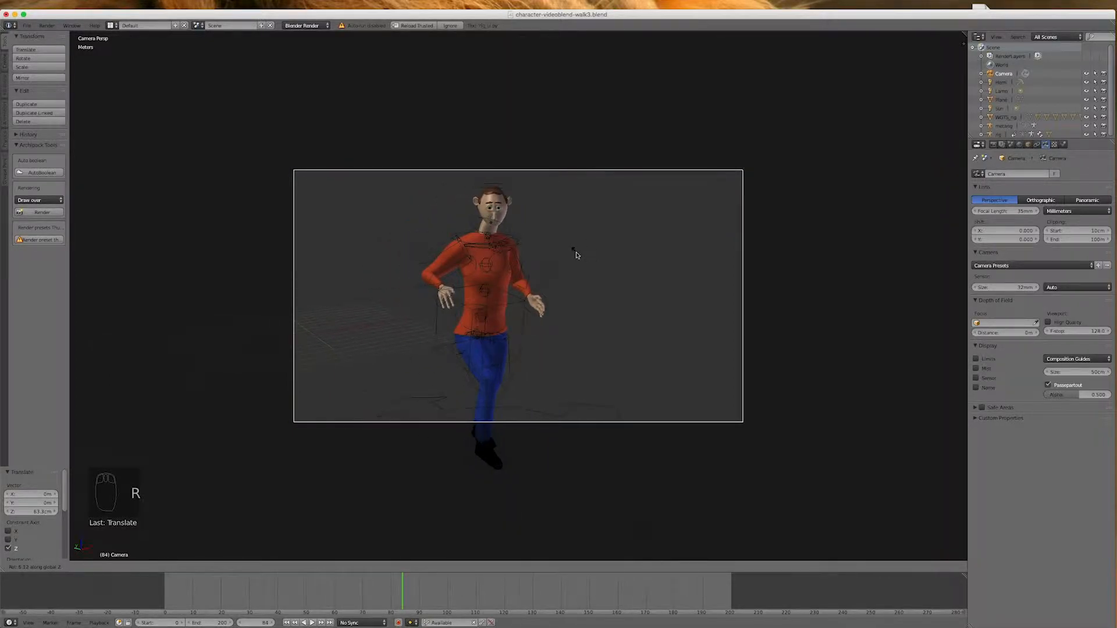
pyautogui.click(571, 253)
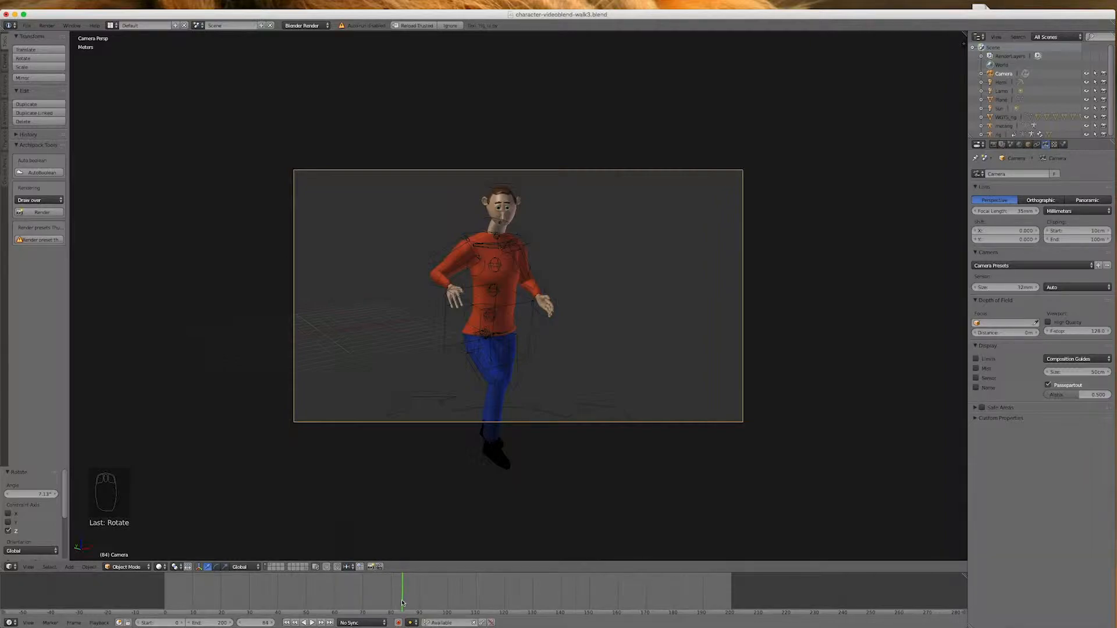
# Enable automatic keyframing and record a camera keyframe at frame 84 with a slight rotation of about 0.25°
pyautogui.click(398, 623)
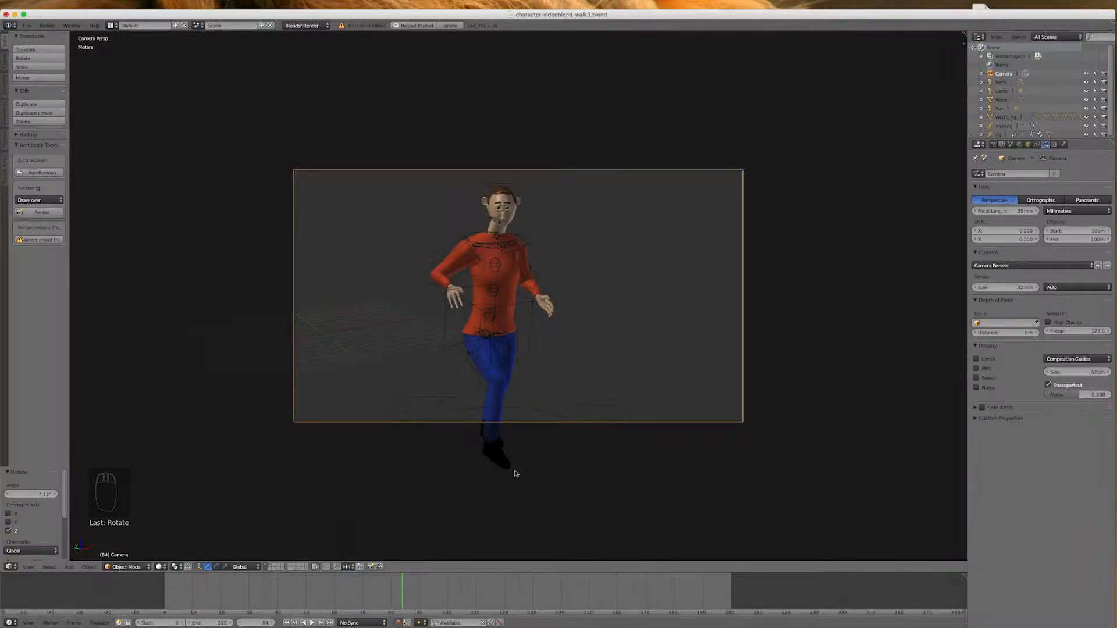
pyautogui.press('r')
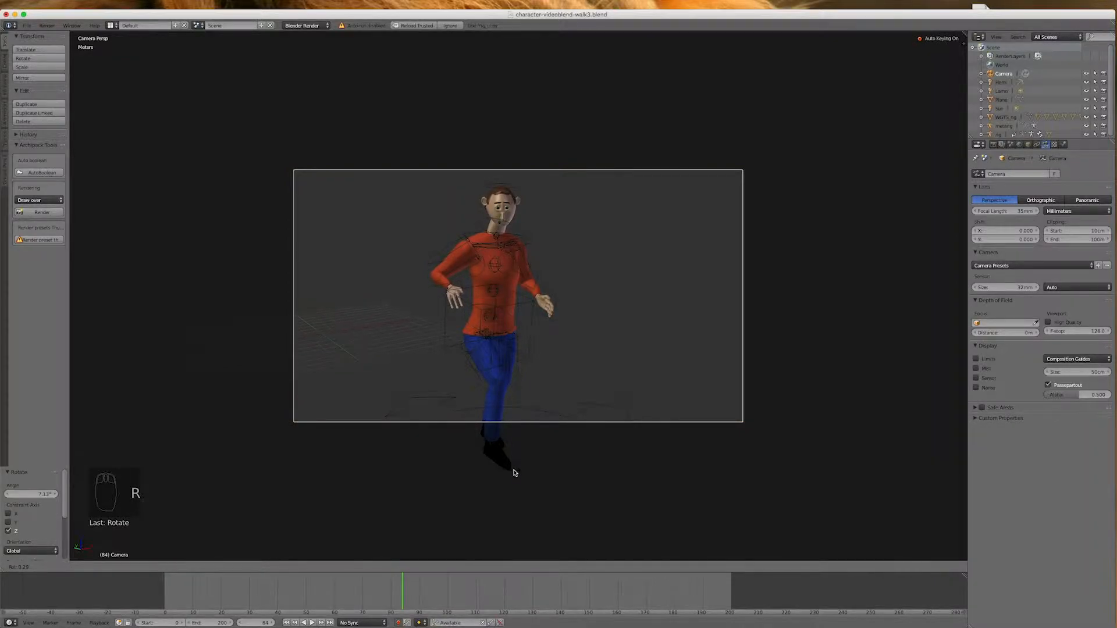
pyautogui.click(515, 473)
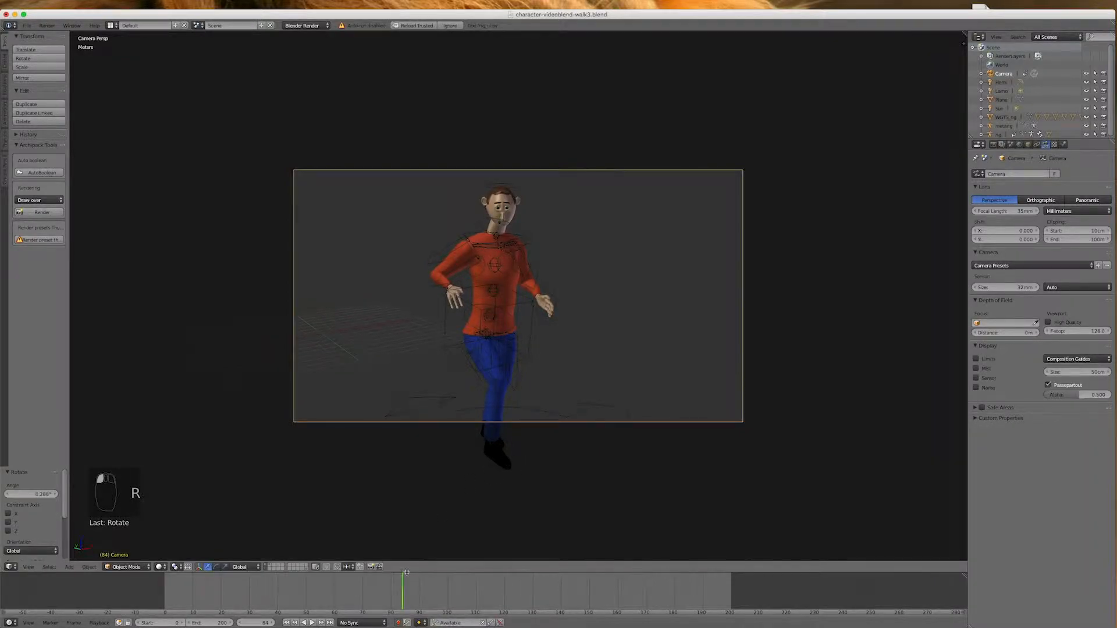
pyautogui.click(398, 623)
# Go to frame 0 and rotate the camera about 8.8° around Z so the character sits inside the frame
pyautogui.moveTo(402, 594); pyautogui.dragTo(132, 592)
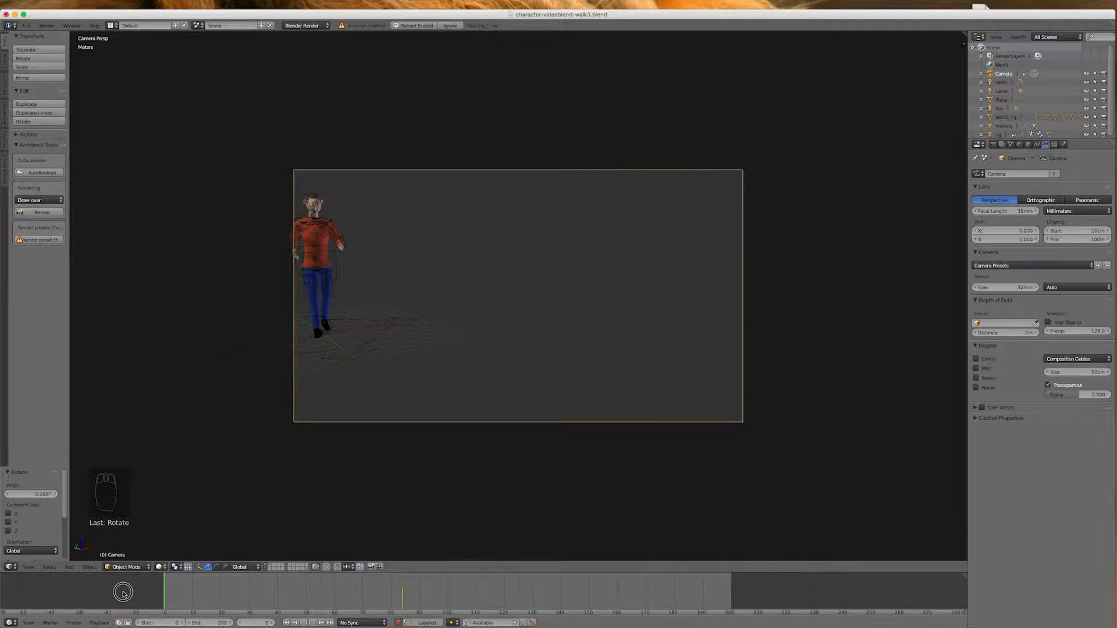
pyautogui.moveTo(123, 595); pyautogui.dragTo(123, 594)
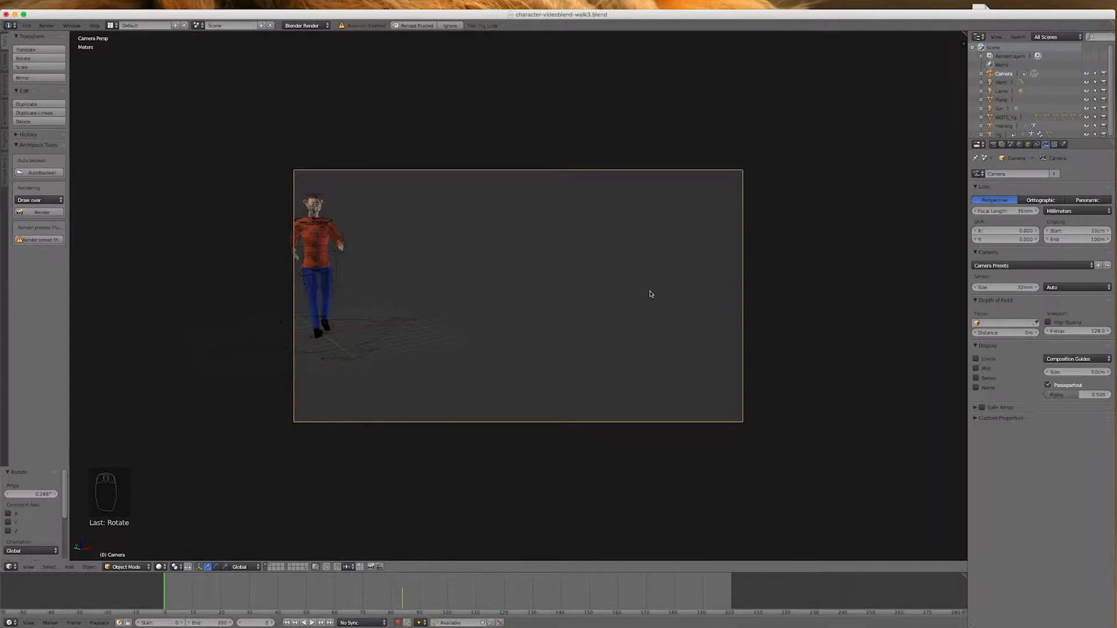
pyautogui.press('r')
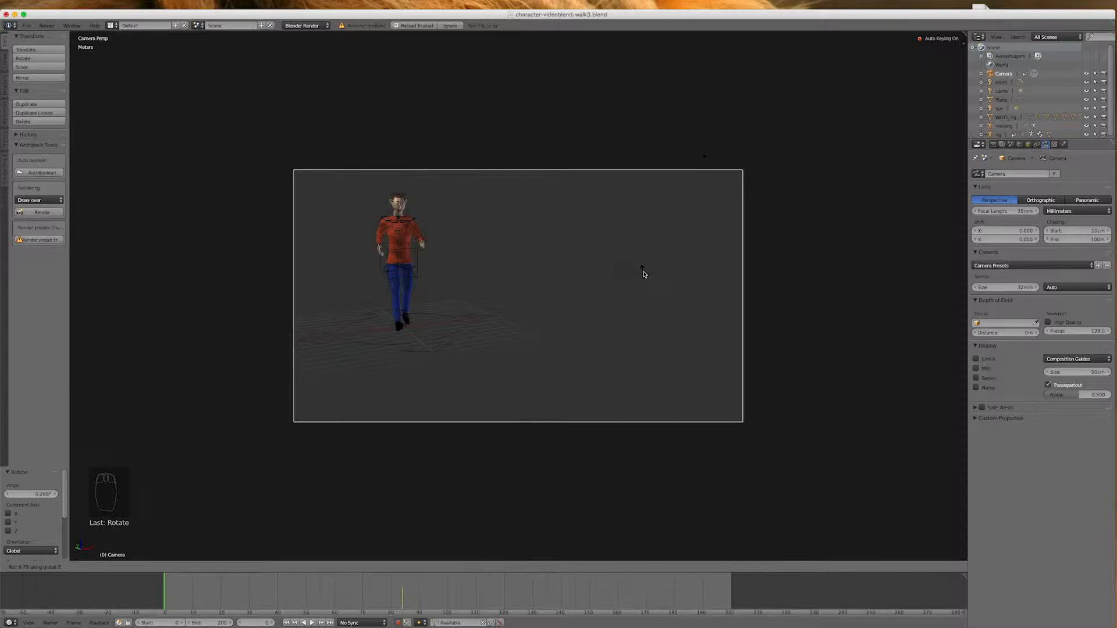
pyautogui.click(643, 272)
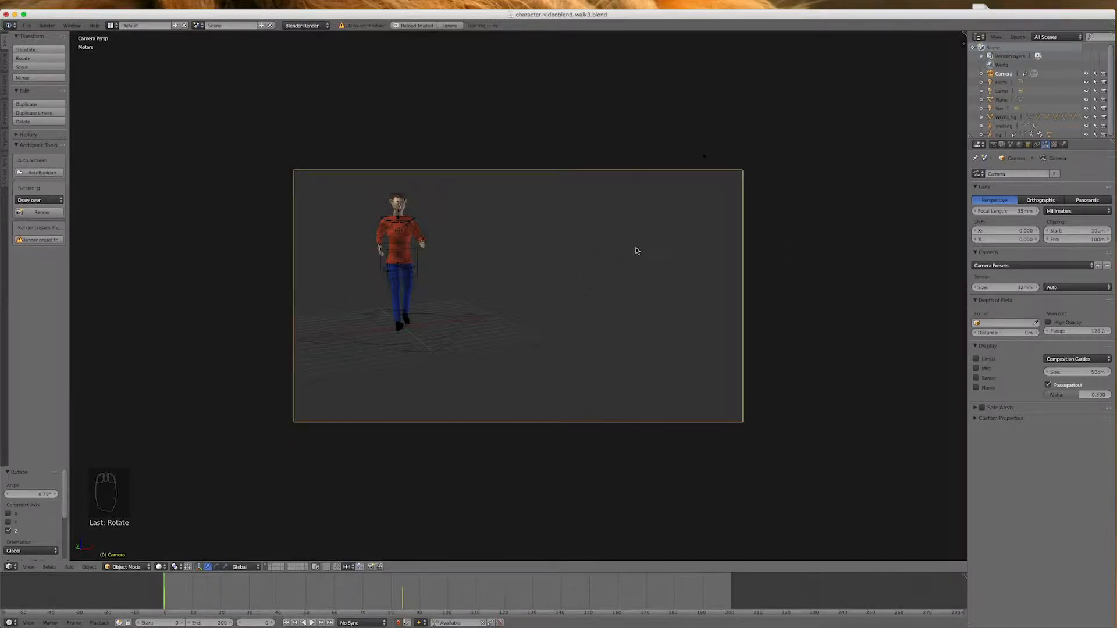
# Insert a camera keyframe at frame 63, delete the one at frame 84, and return to frame 63
pyautogui.moveTo(166, 601); pyautogui.dragTo(342, 596)
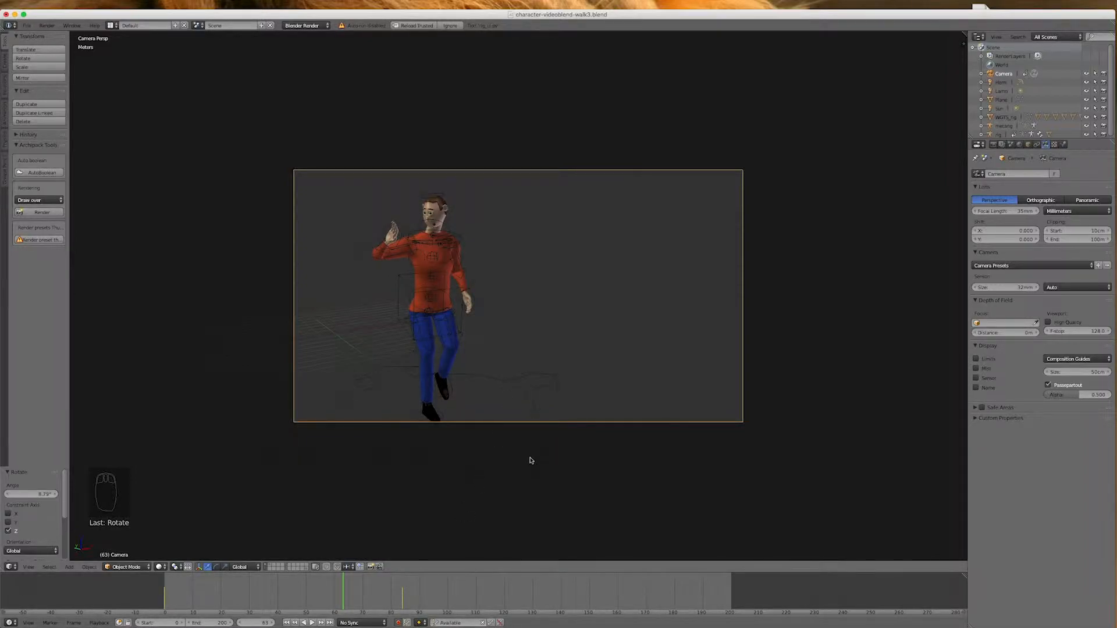
pyautogui.press('i')
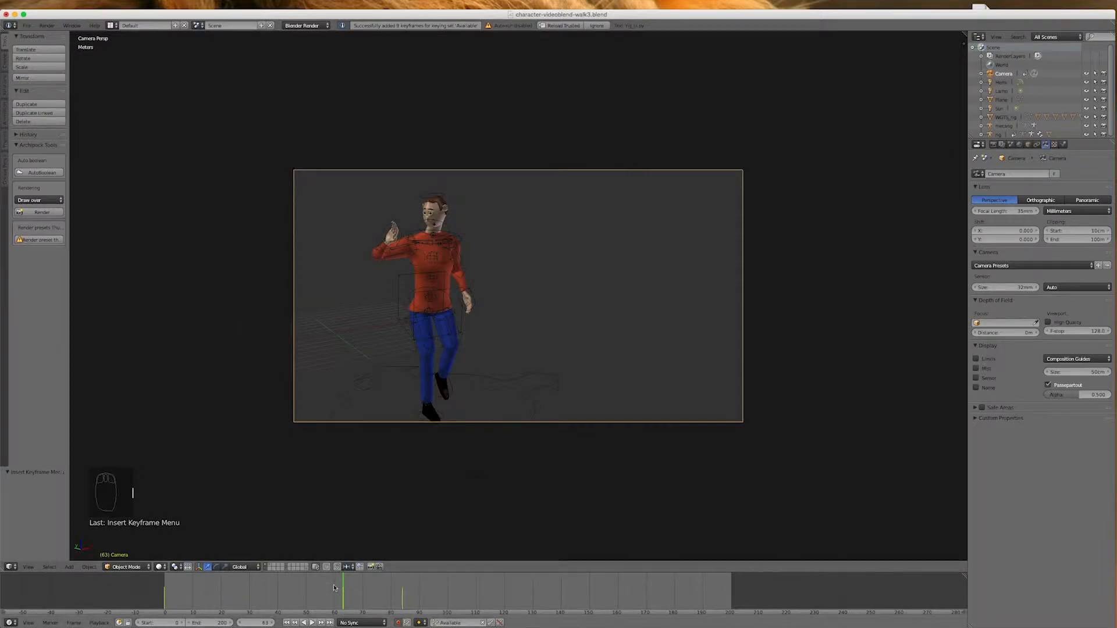
pyautogui.click(401, 605)
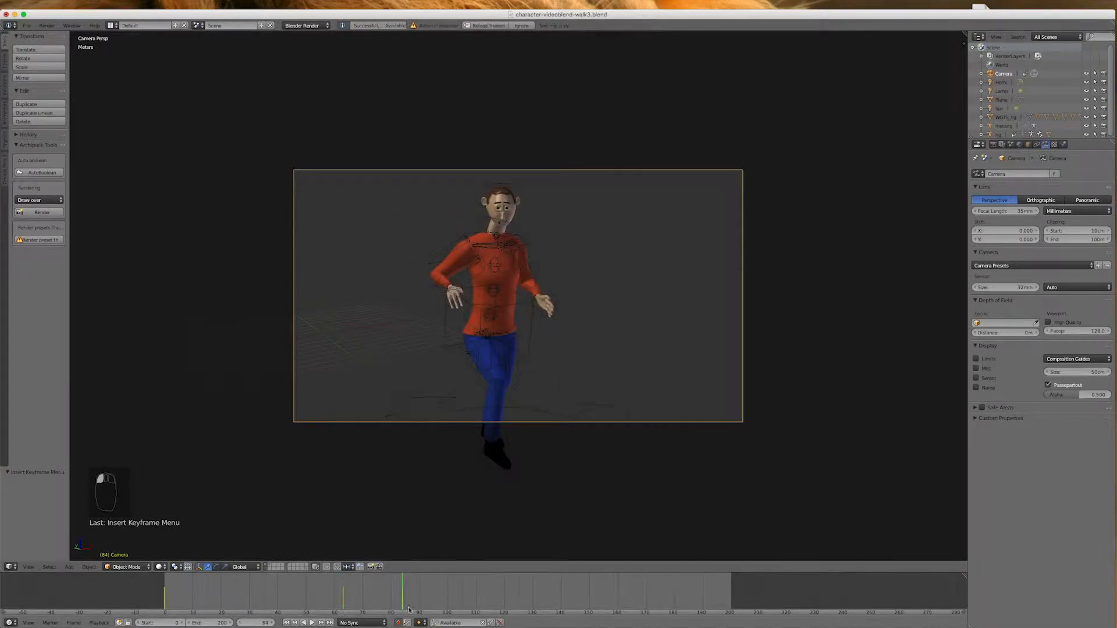
pyautogui.click(499, 623)
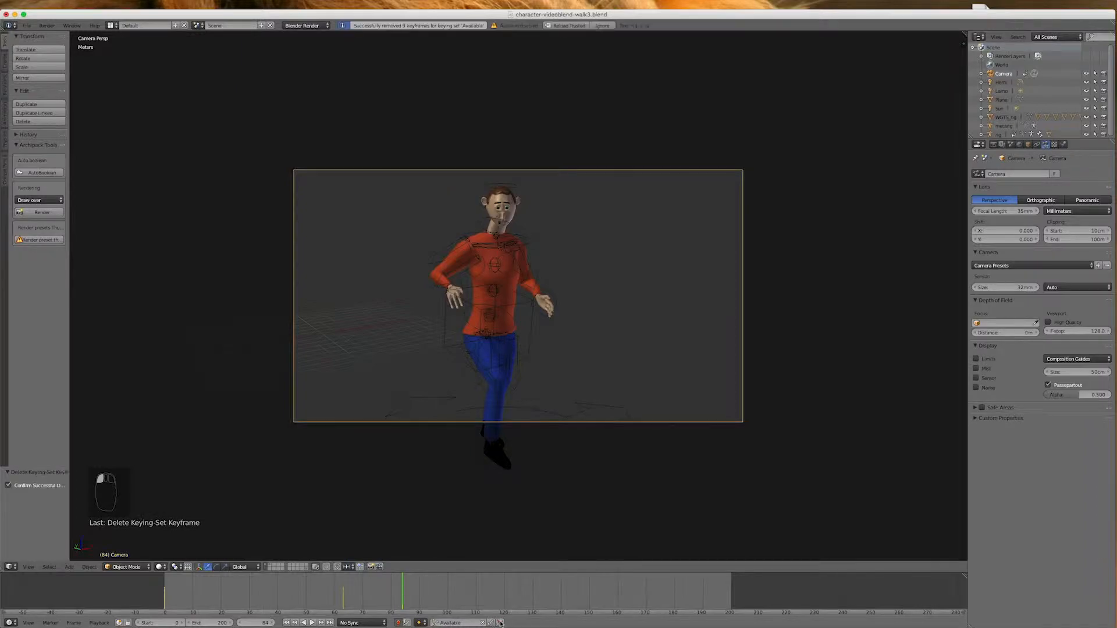
pyautogui.click(343, 603)
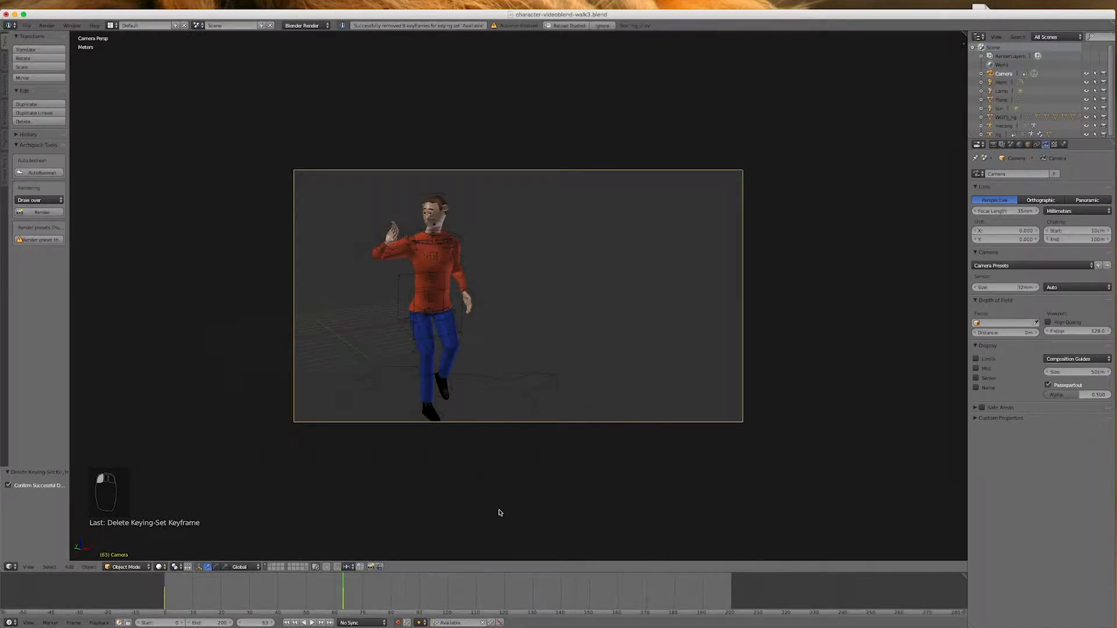
# Move the camera in top view along negative X and by about 12.1 m plus 5.41 m along positive Y, beside the character
pyautogui.press('KP_7')
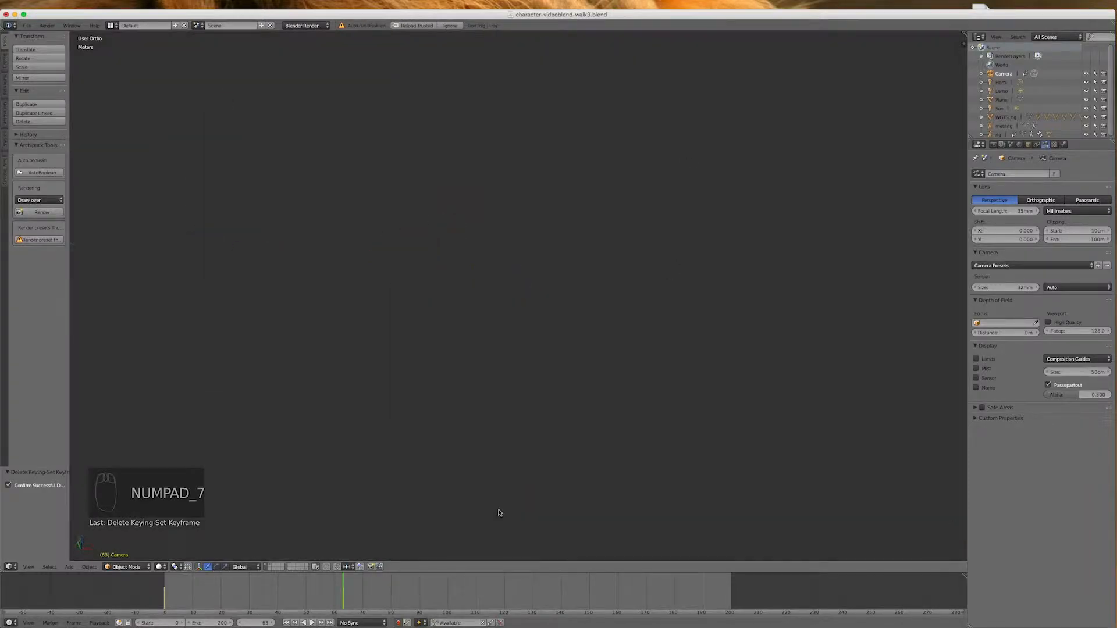
pyautogui.scroll(-12, 663, 380)
pyautogui.scroll(-2, 628, 383)
pyautogui.scroll(10, 634, 228)
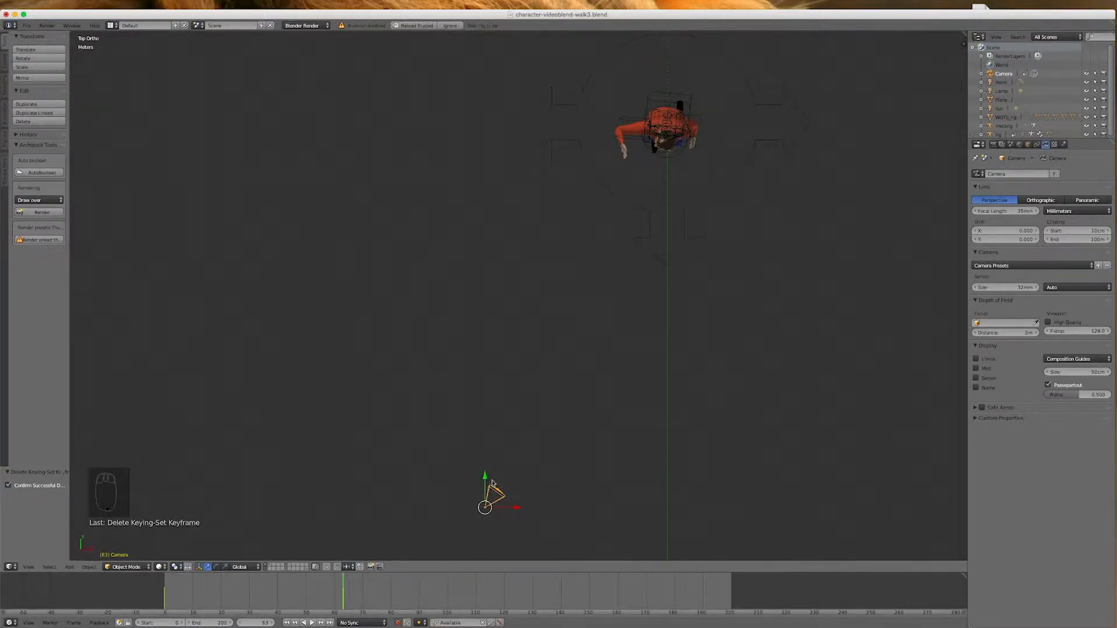
pyautogui.moveTo(482, 480); pyautogui.dragTo(474, 249)
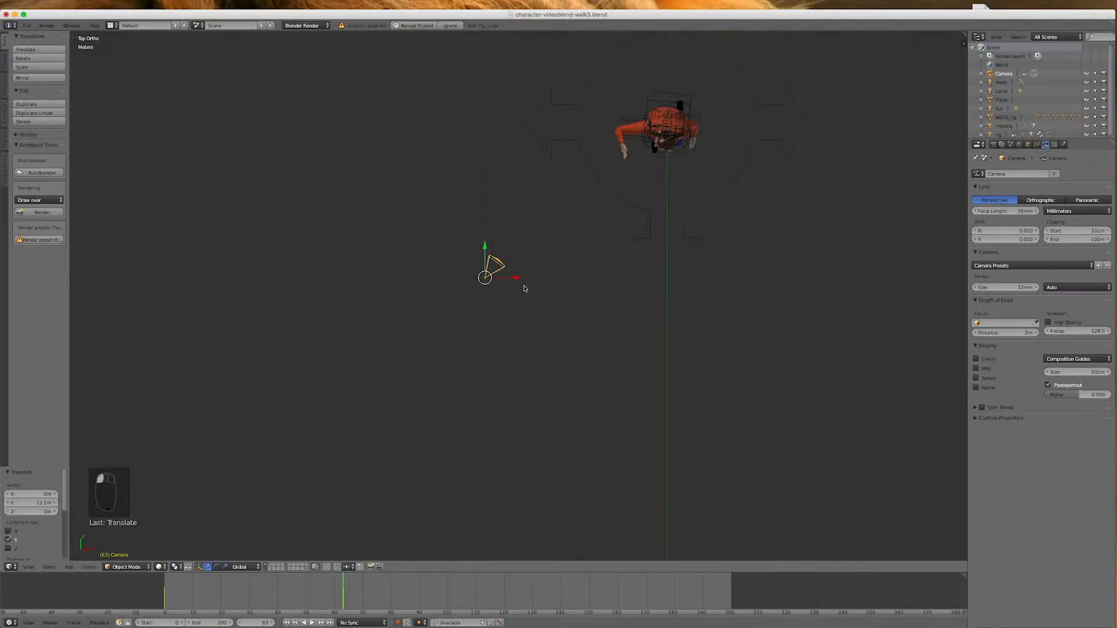
pyautogui.moveTo(514, 281); pyautogui.dragTo(389, 290)
pyautogui.moveTo(364, 249); pyautogui.dragTo(385, 146)
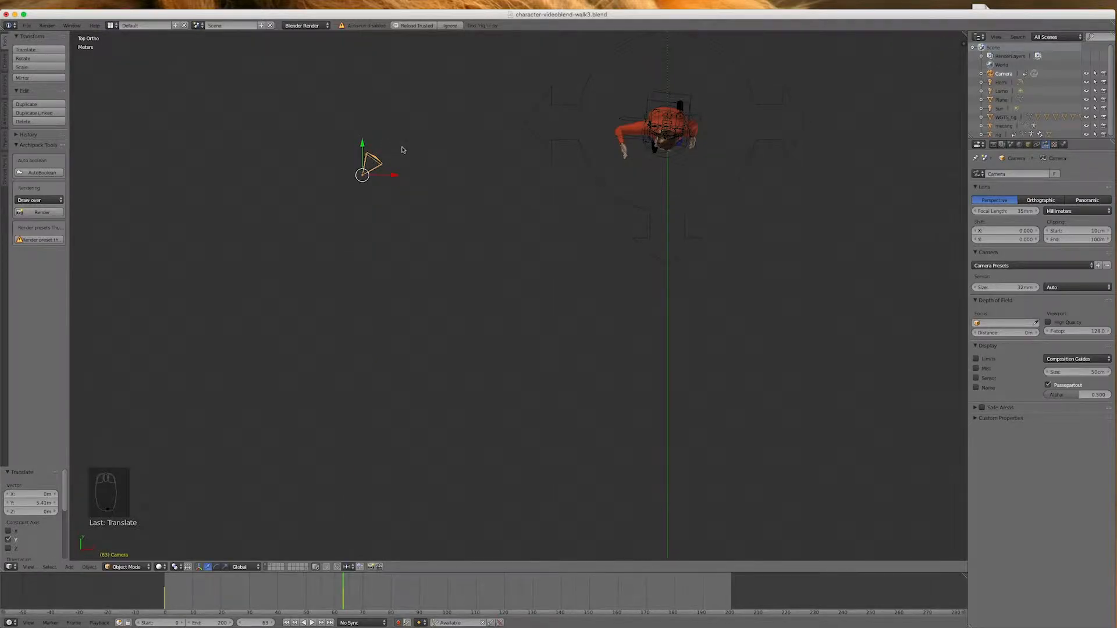
# Rotate the camera clockwise toward the character in top view and move it about 2.65 m along negative Y
pyautogui.press('r')
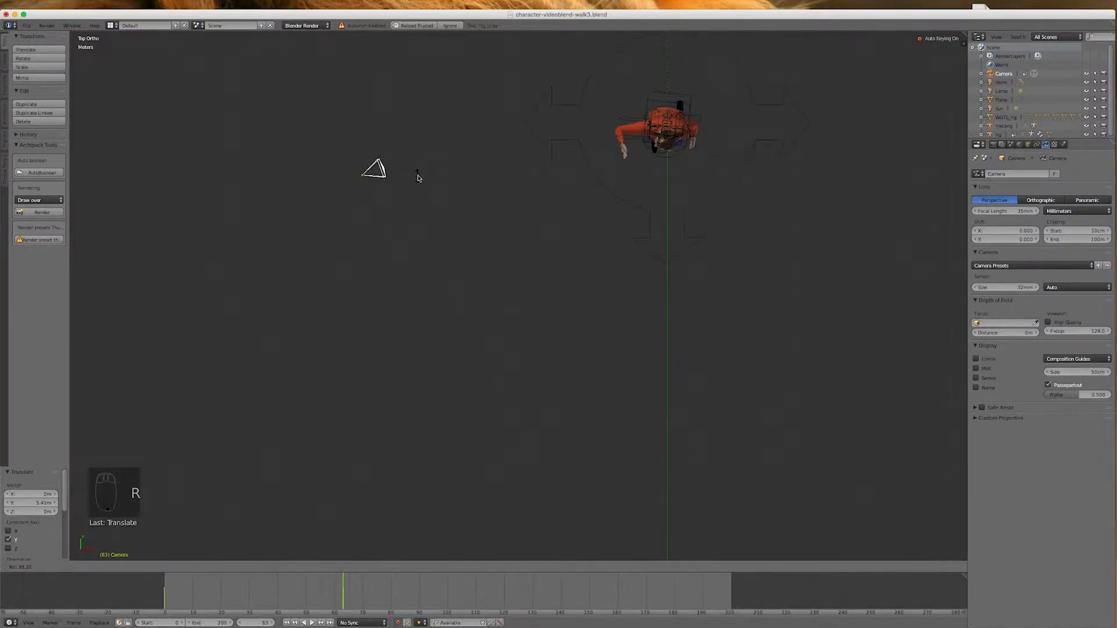
pyautogui.click(417, 173)
pyautogui.moveTo(362, 143); pyautogui.dragTo(363, 194)
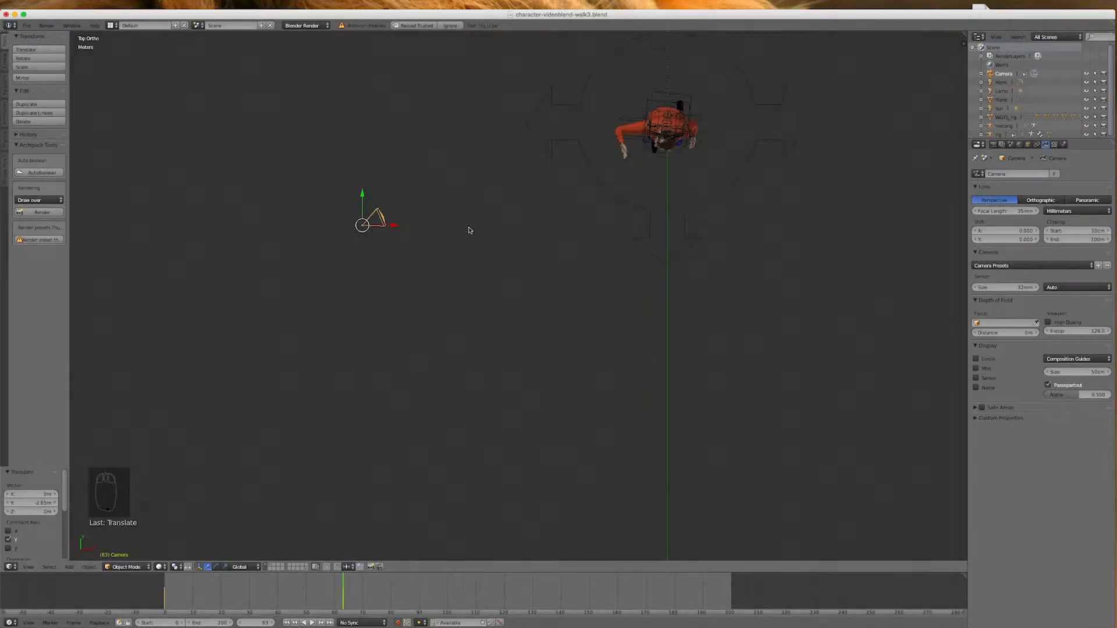
# Rotate the camera about 1.2° in top view and lower it about 1.2 m along Z in front view
pyautogui.press('r')
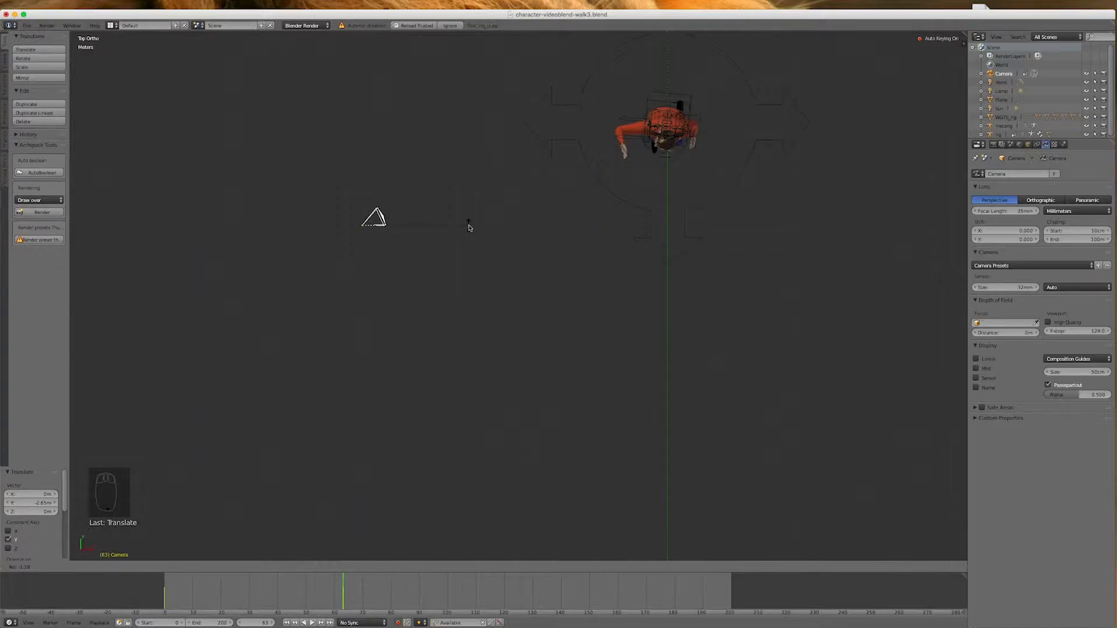
pyautogui.click(468, 226)
pyautogui.press('KP_1')
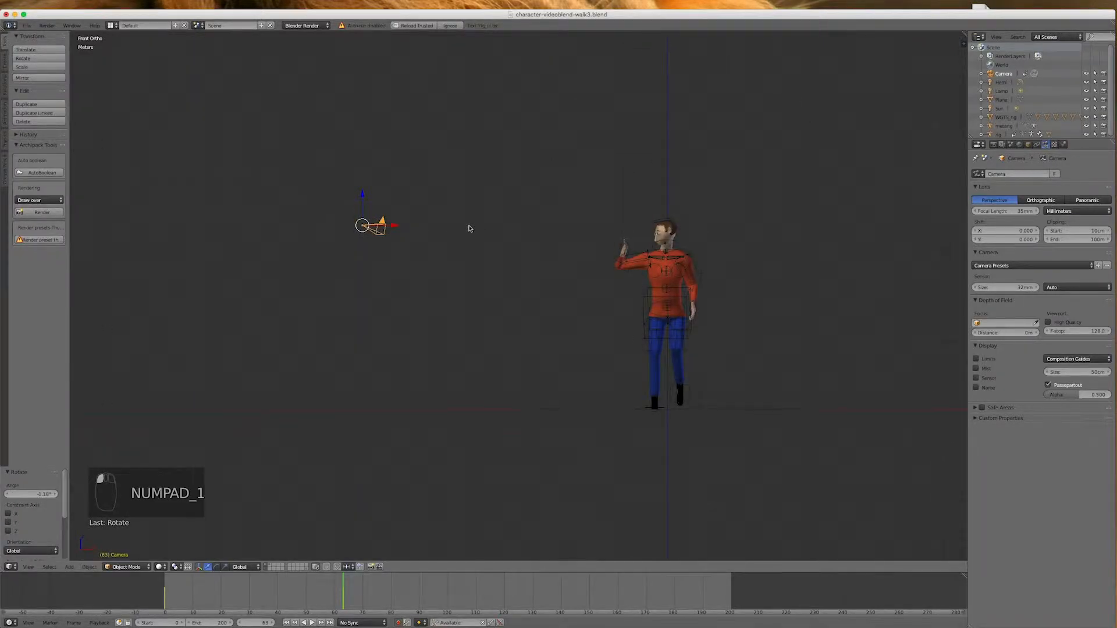
pyautogui.moveTo(362, 195); pyautogui.dragTo(376, 256)
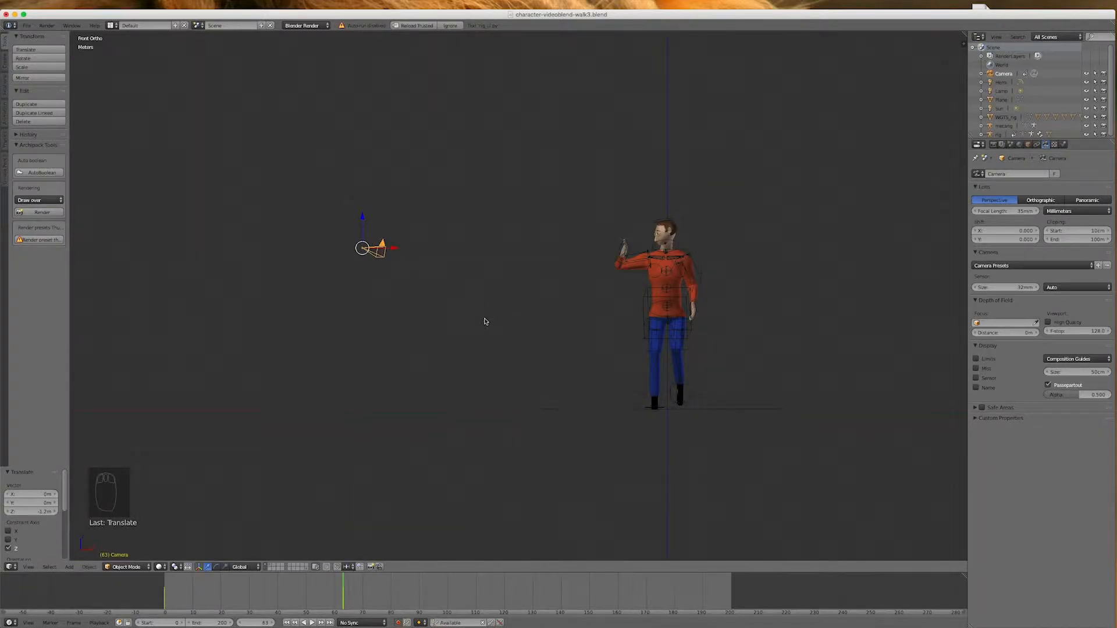
# Tilt the camera about 0.3° in front view and rotate it about 4.6° around Z to centre the character in the frame
pyautogui.press('r')
pyautogui.click(487, 307)
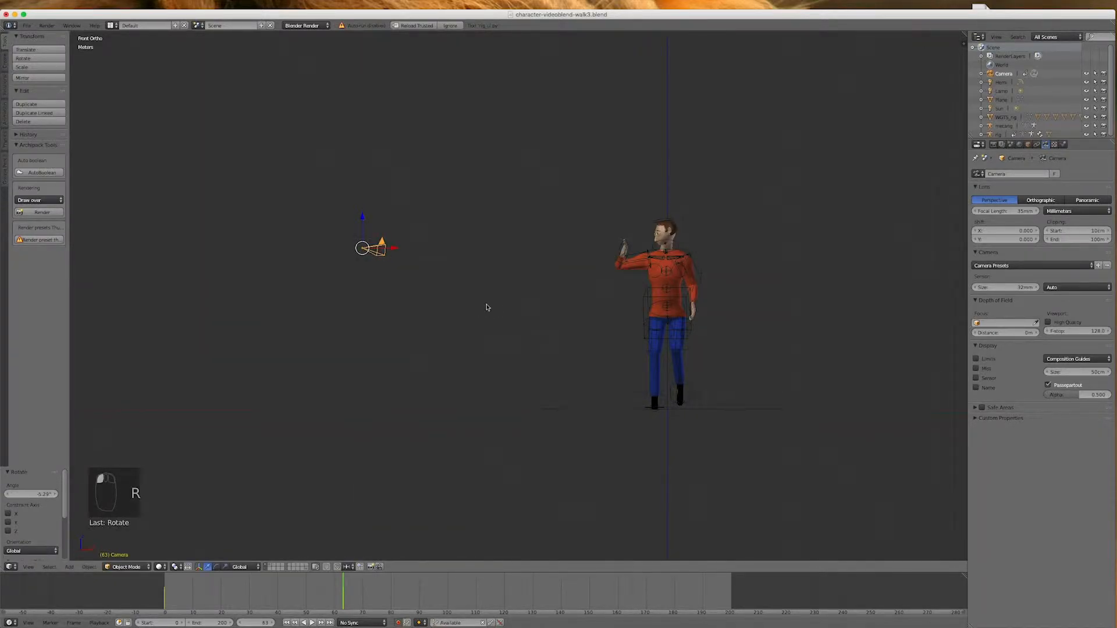
pyautogui.press('KP_0')
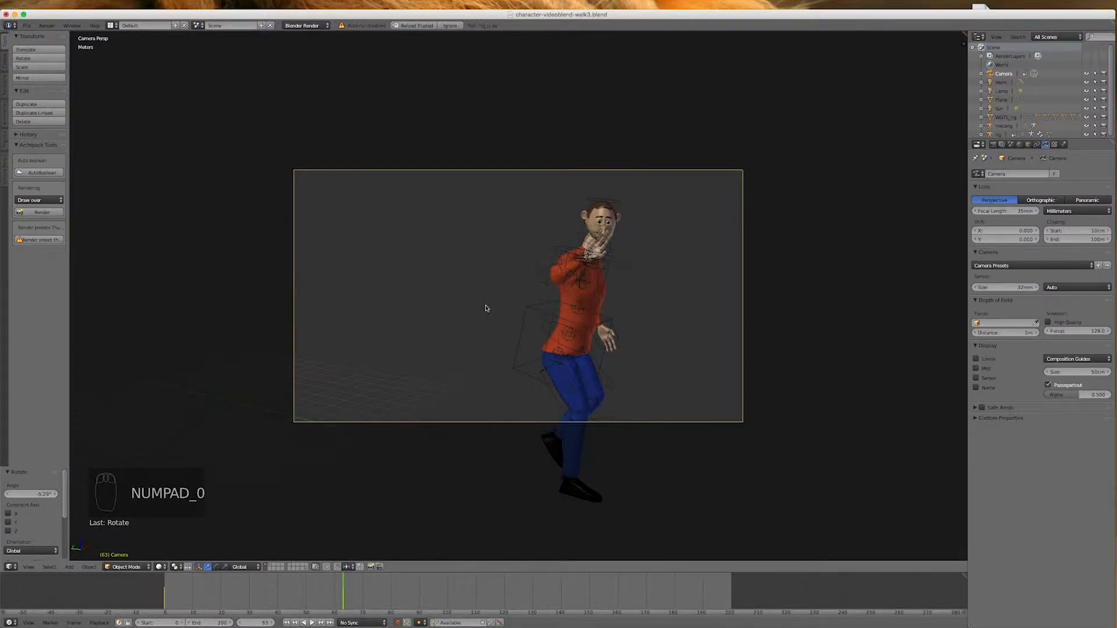
pyautogui.press('r')
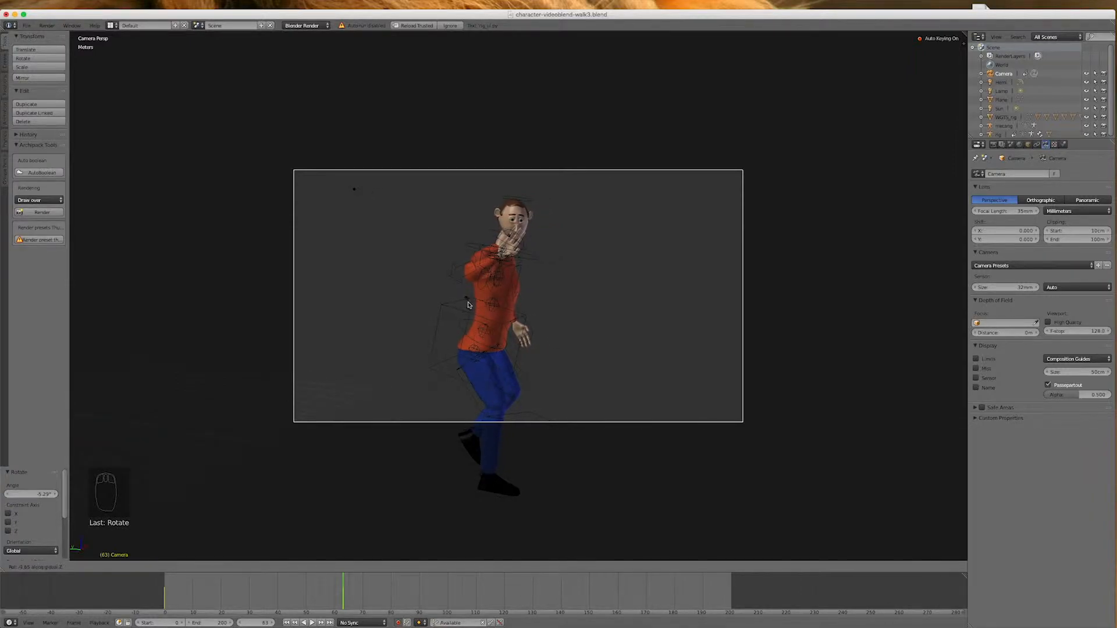
pyautogui.click(474, 305)
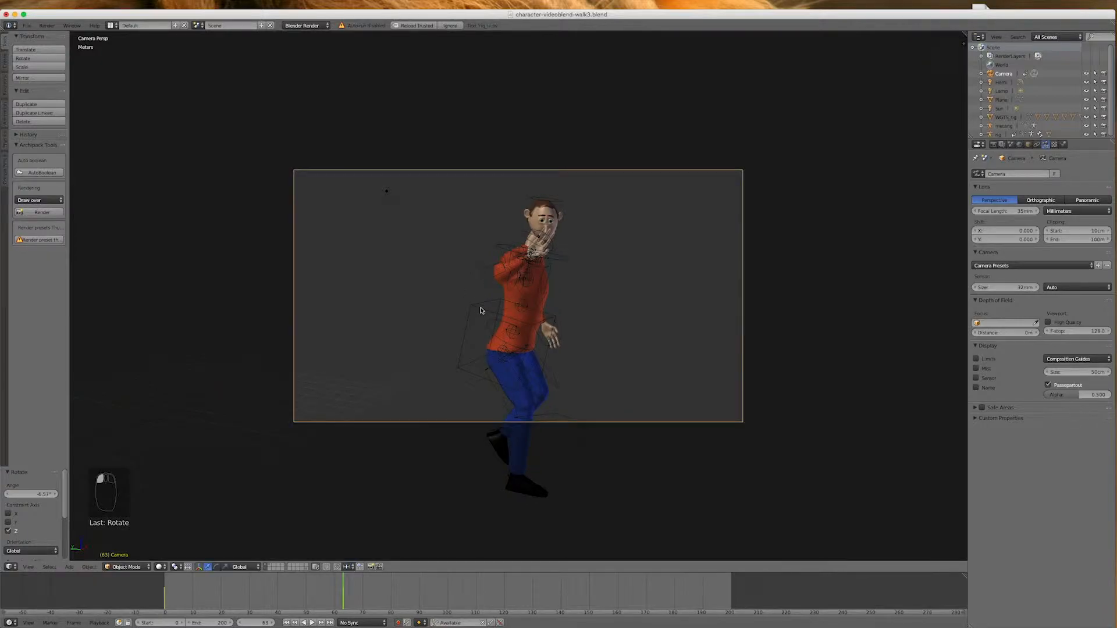
# Move the camera about 2.9 m along positive X and about 3.2 m along negative Y
pyautogui.press('g')
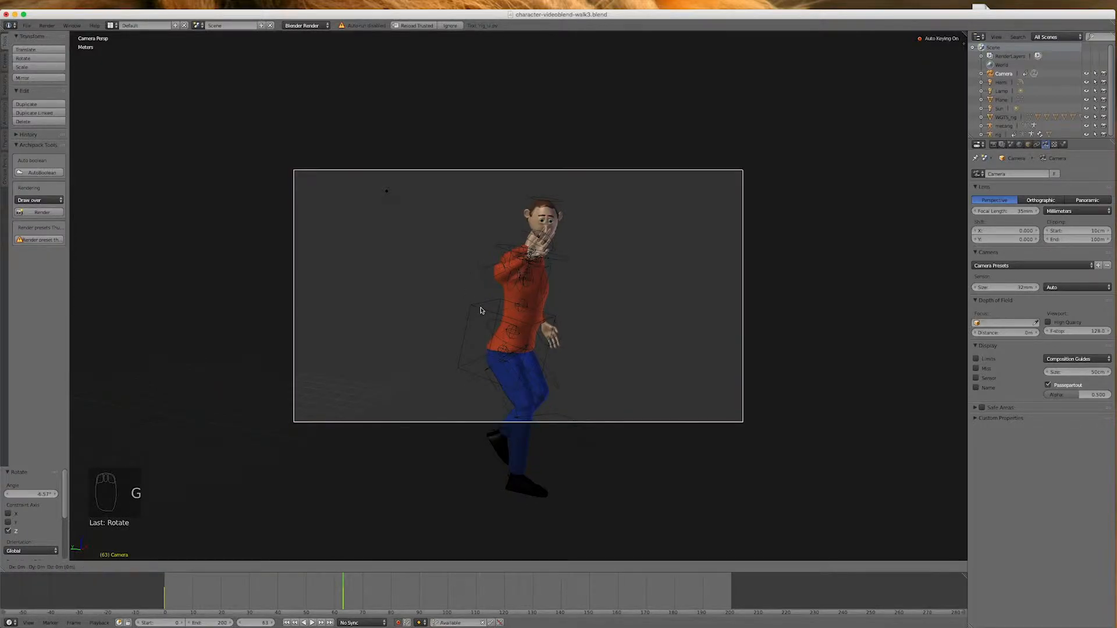
pyautogui.press('x')
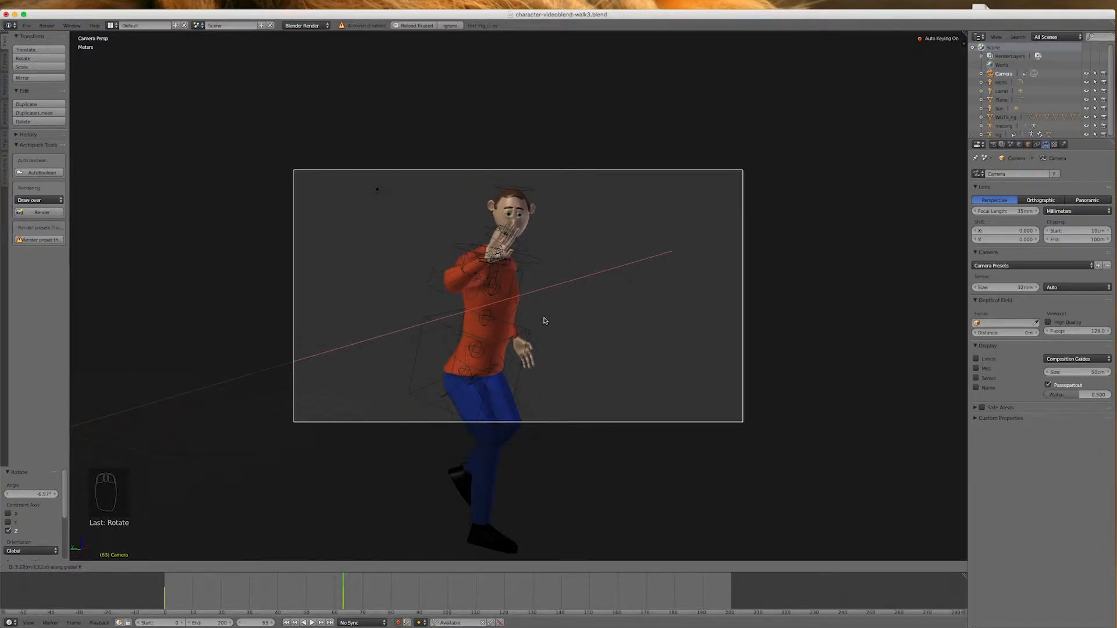
pyautogui.click(540, 322)
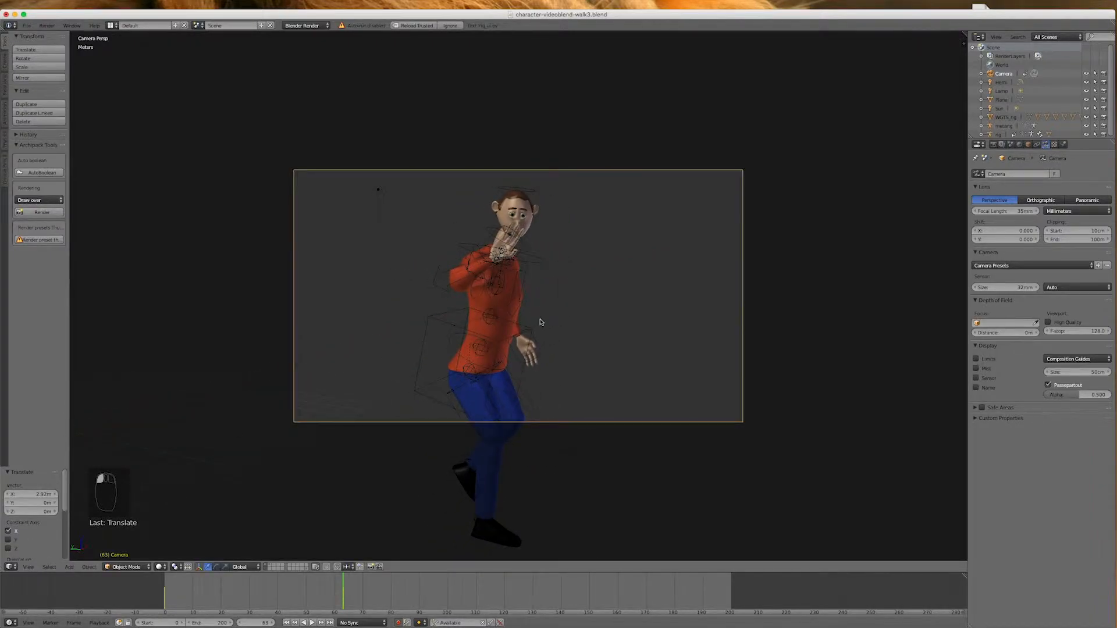
pyautogui.press('g')
pyautogui.press('y')
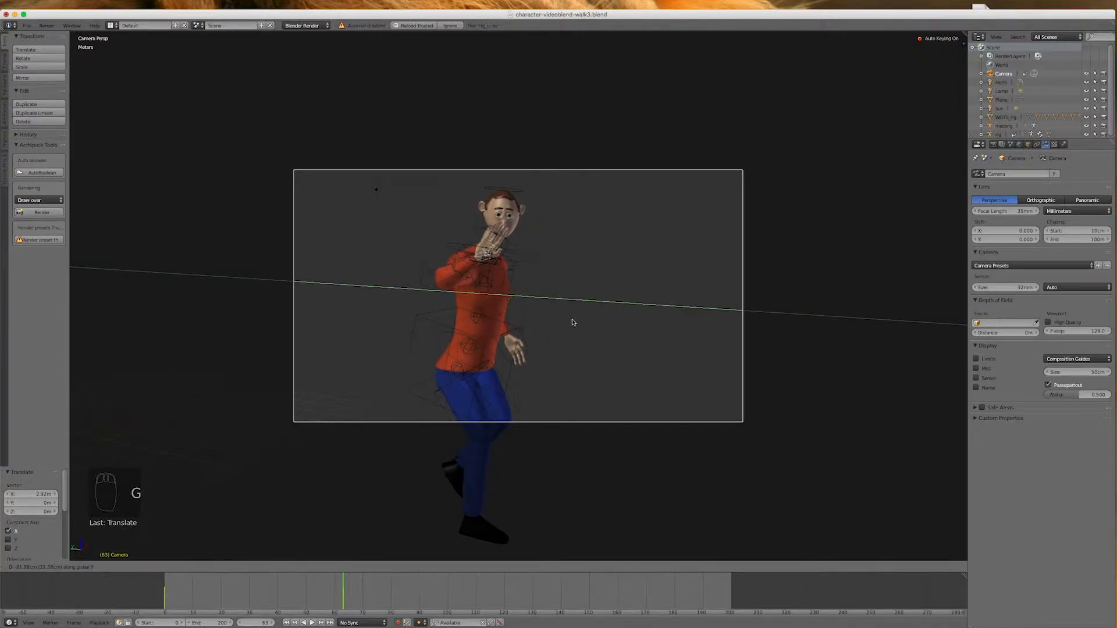
pyautogui.click(845, 376)
# Rotate the camera about 13° around Z to bring the character back to the middle of the frame
pyautogui.press('r')
pyautogui.press('z')
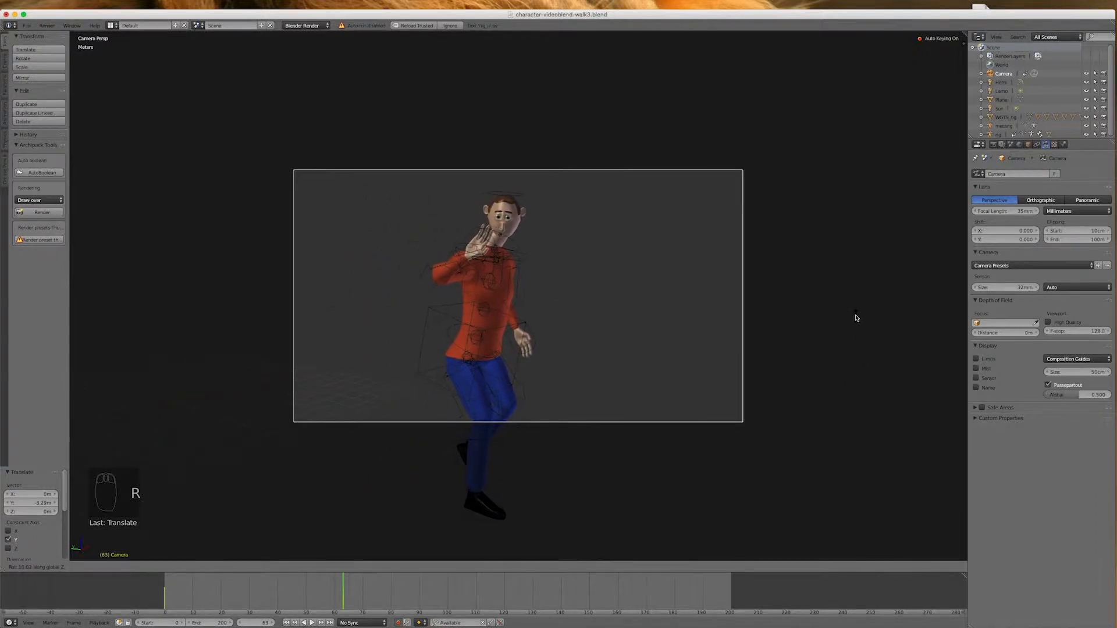
pyautogui.click(843, 301)
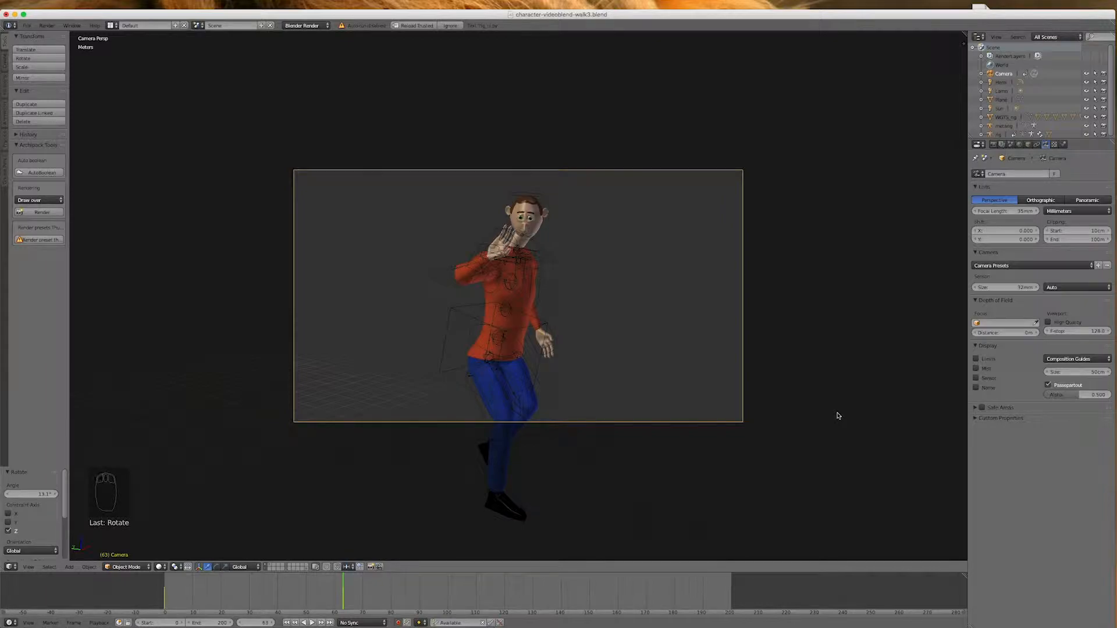
# Delete the camera keyframe at frame 0, check the camera position near the start of the timeline, and return to frame 0
pyautogui.press('KP_7')
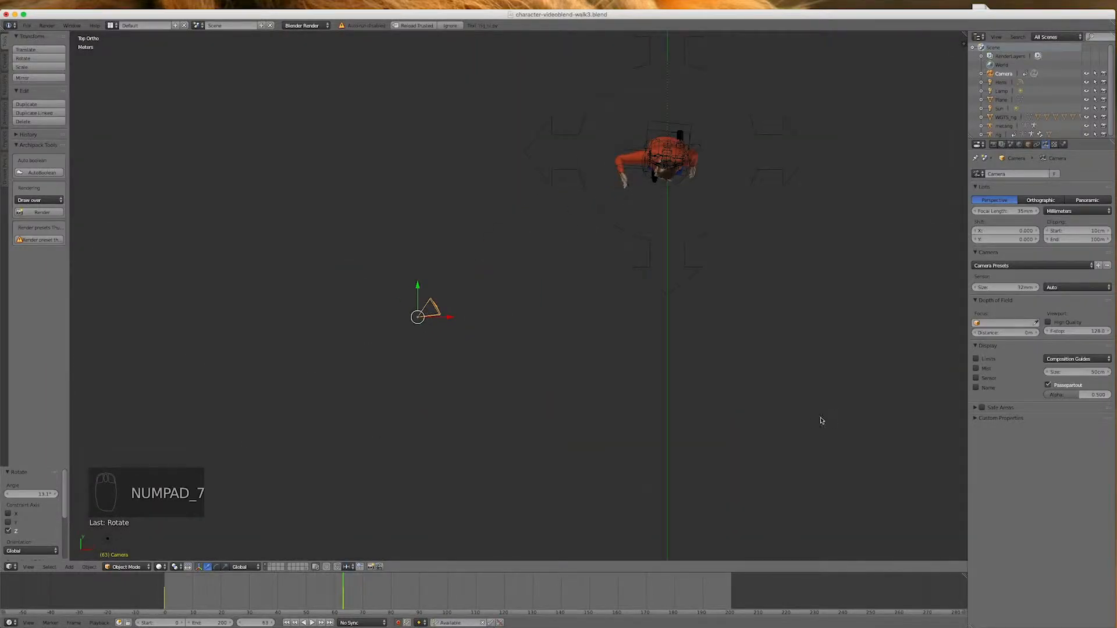
pyautogui.click(286, 623)
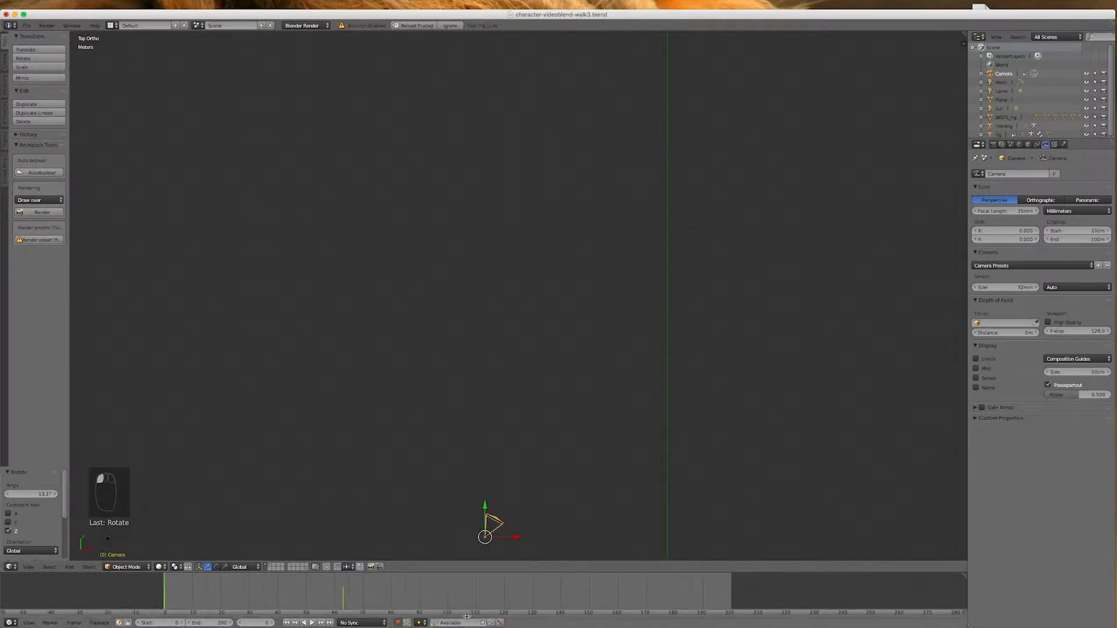
pyautogui.click(499, 623)
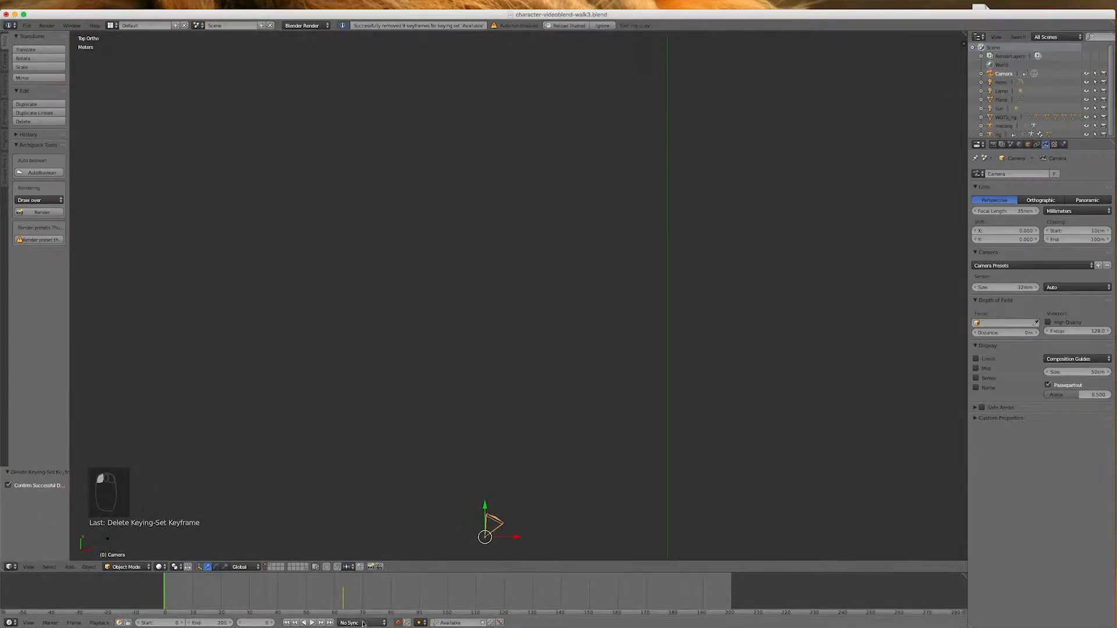
pyautogui.moveTo(198, 598); pyautogui.dragTo(175, 599)
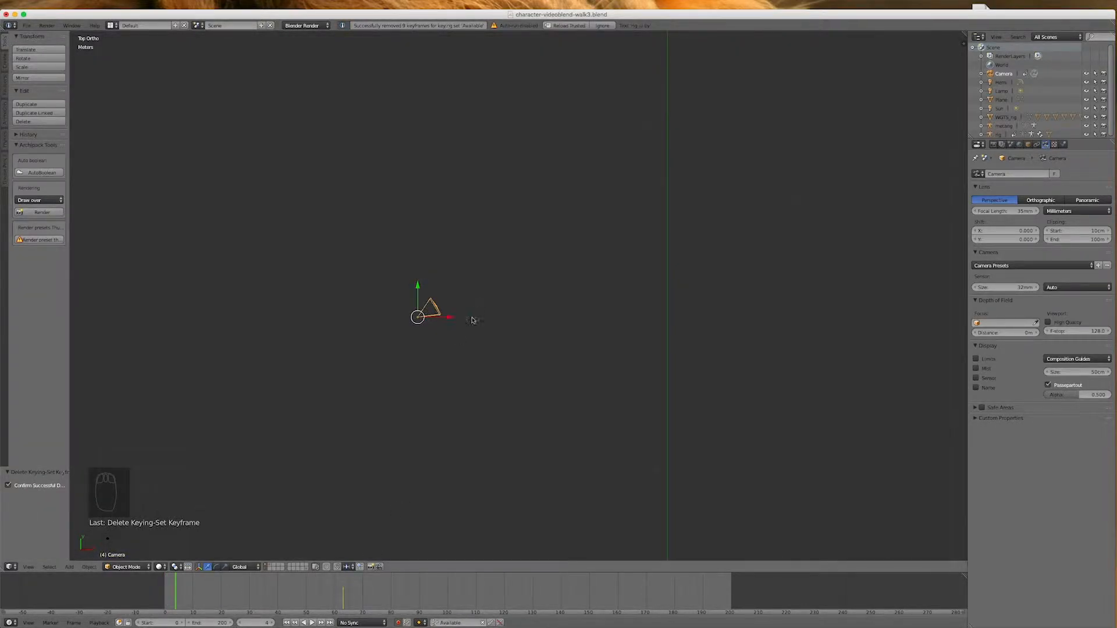
pyautogui.scroll(-4, 433, 400)
pyautogui.scroll(1, 449, 354)
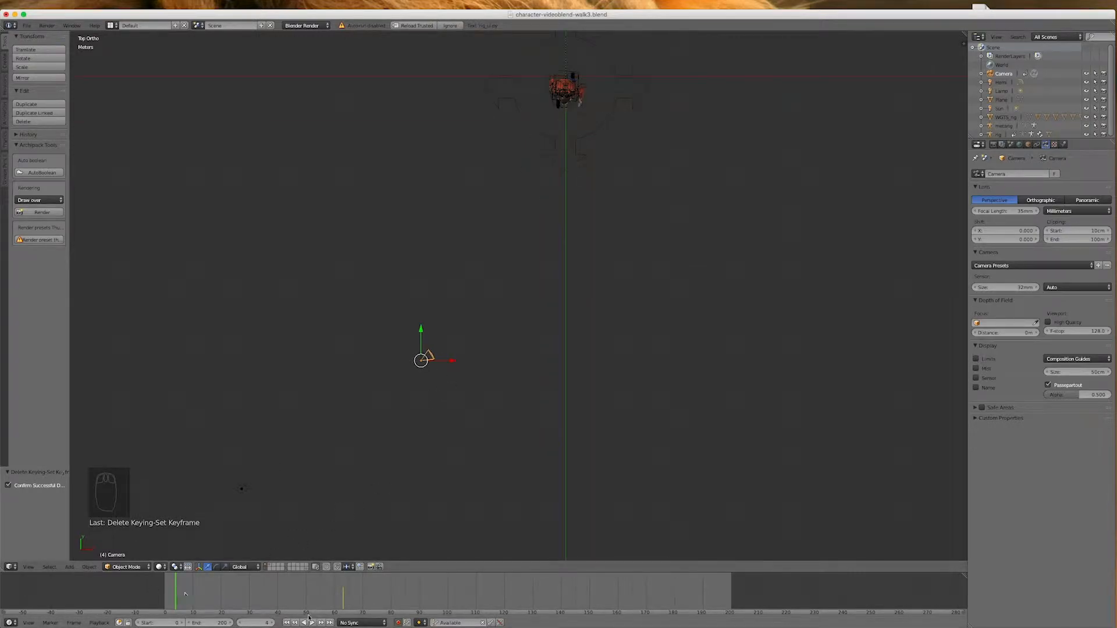
pyautogui.click(285, 622)
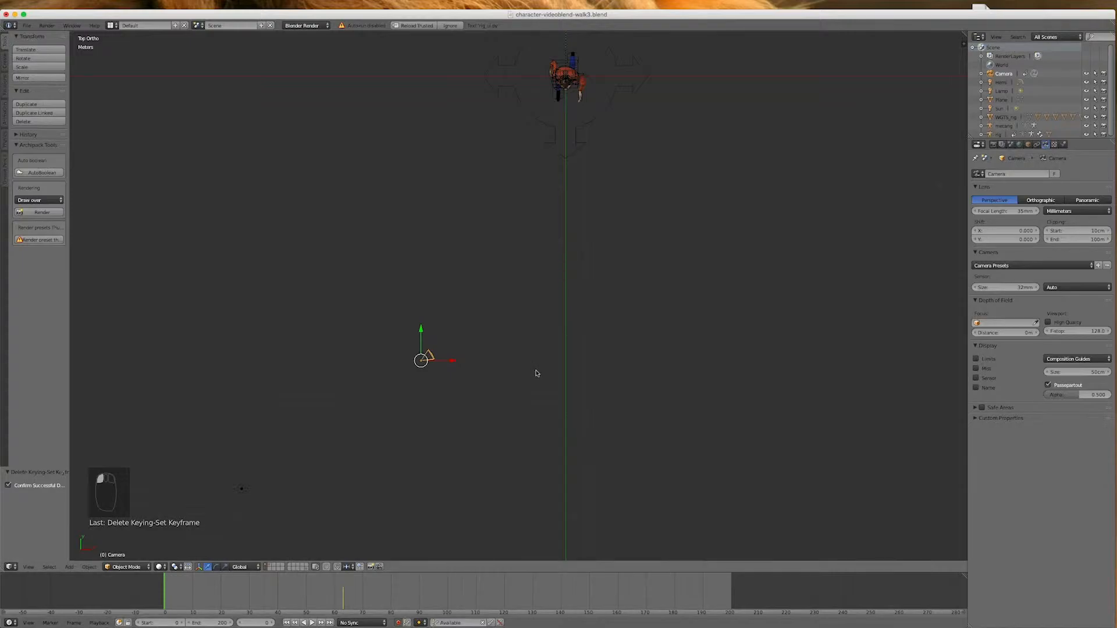
# Rotate the camera about 29.1° around Z in camera view at frame 0 so the character sits inside the frame
pyautogui.press('KP_0')
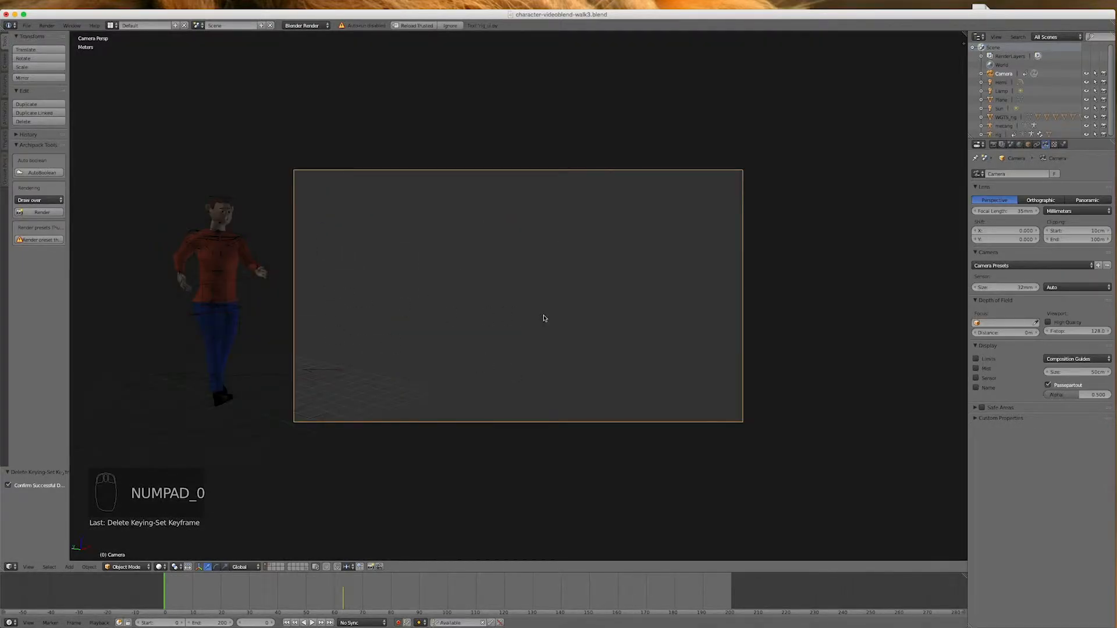
pyautogui.press('r')
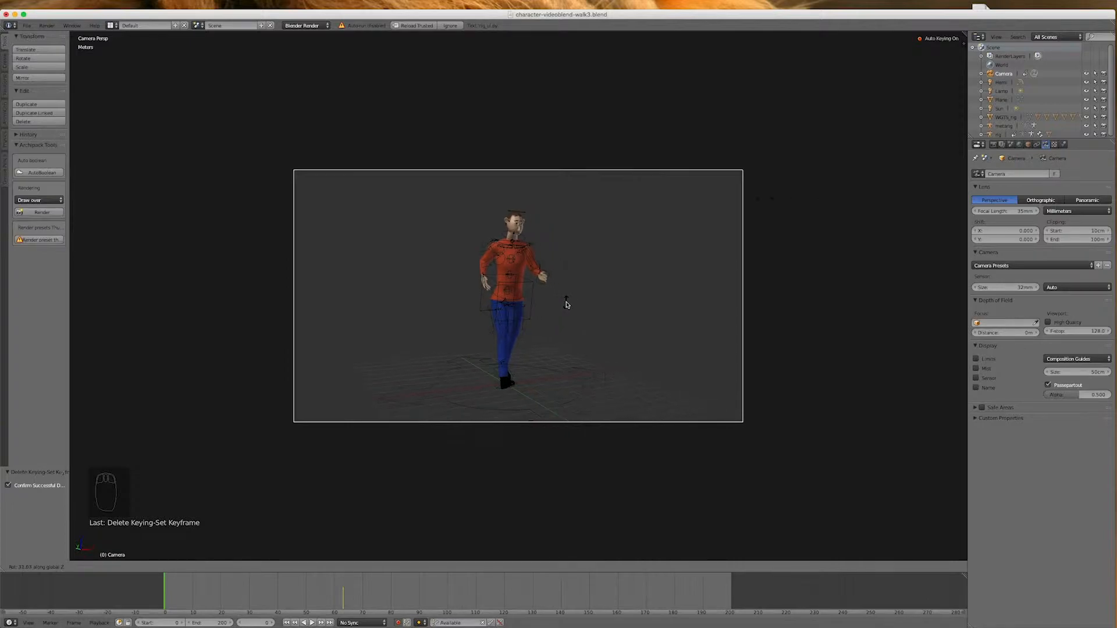
pyautogui.click(567, 304)
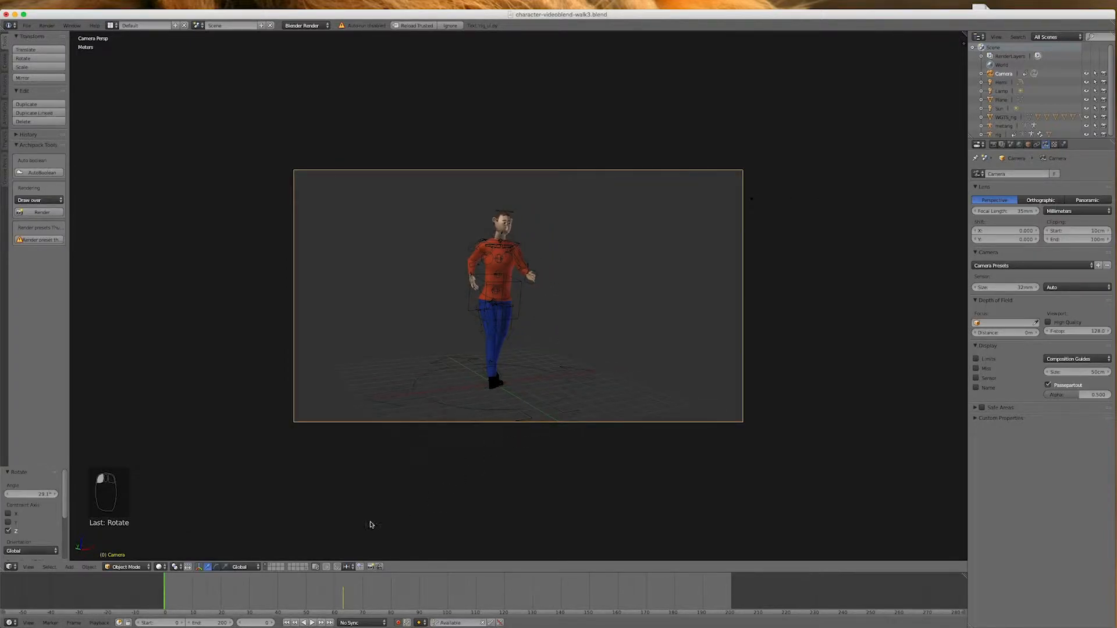
# Go to frame 126 and rotate the camera in top view toward the character, checking the framing through the camera
pyautogui.moveTo(165, 594); pyautogui.dragTo(550, 579)
pyautogui.press('KP_7')
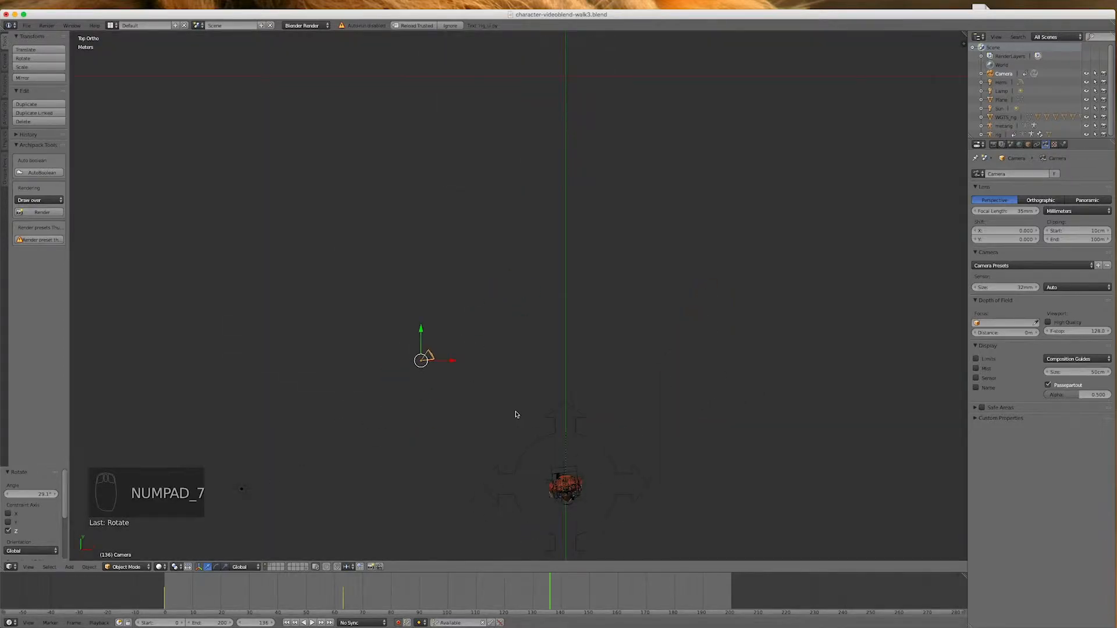
pyautogui.moveTo(544, 599); pyautogui.dragTo(521, 602)
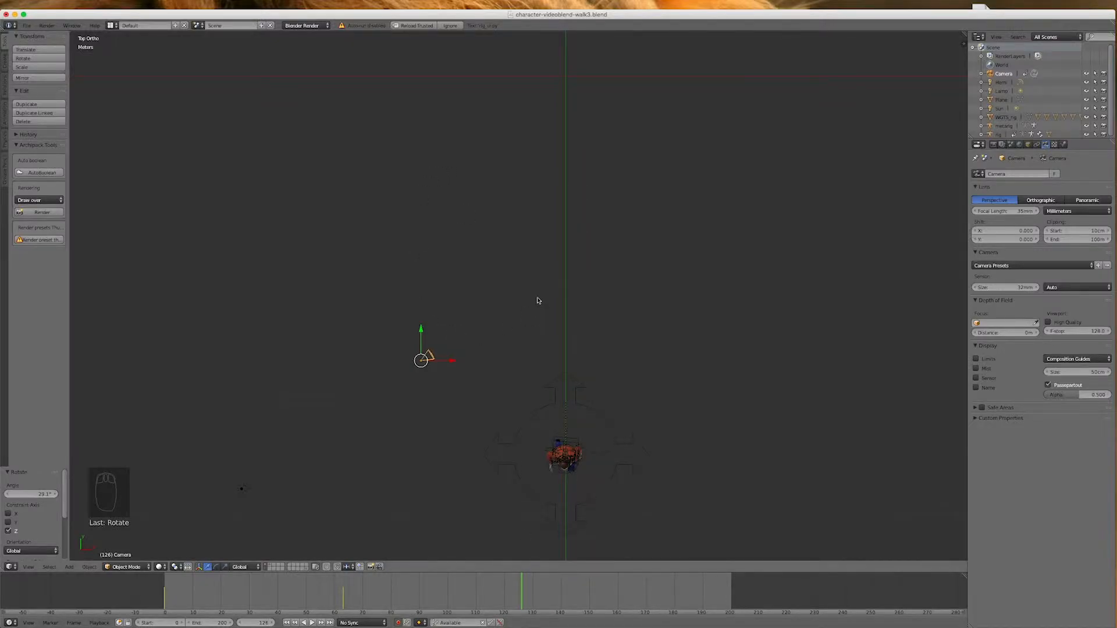
pyautogui.press('r')
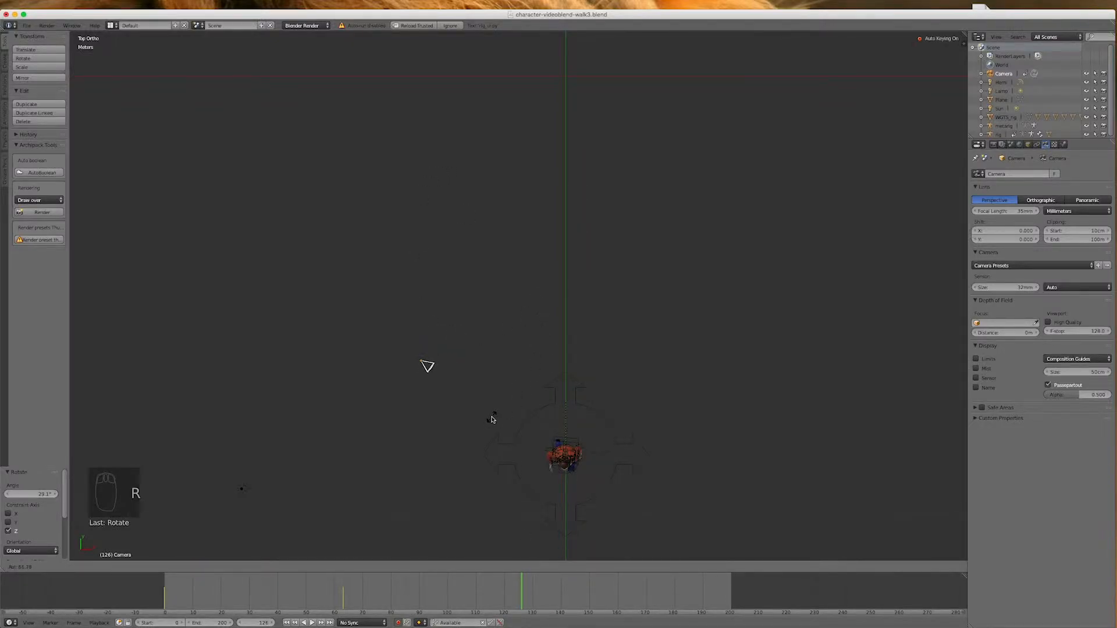
pyautogui.click(492, 418)
pyautogui.press('KP_0')
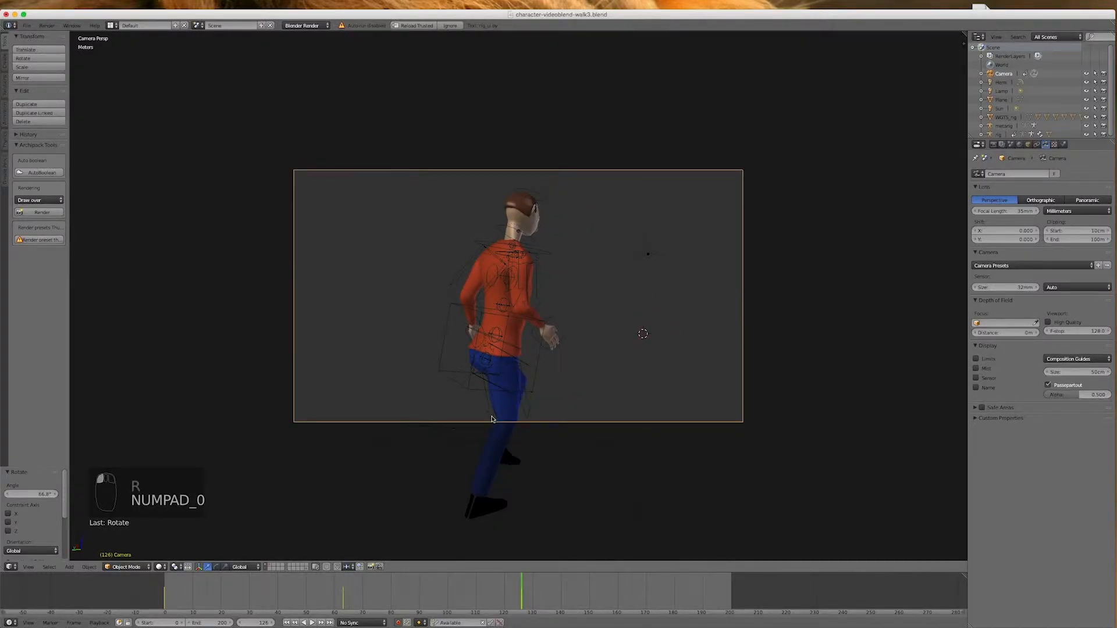
# Go to frame 149 and rotate the camera about 12.9° around Z to centre the character
pyautogui.moveTo(522, 594); pyautogui.dragTo(586, 599)
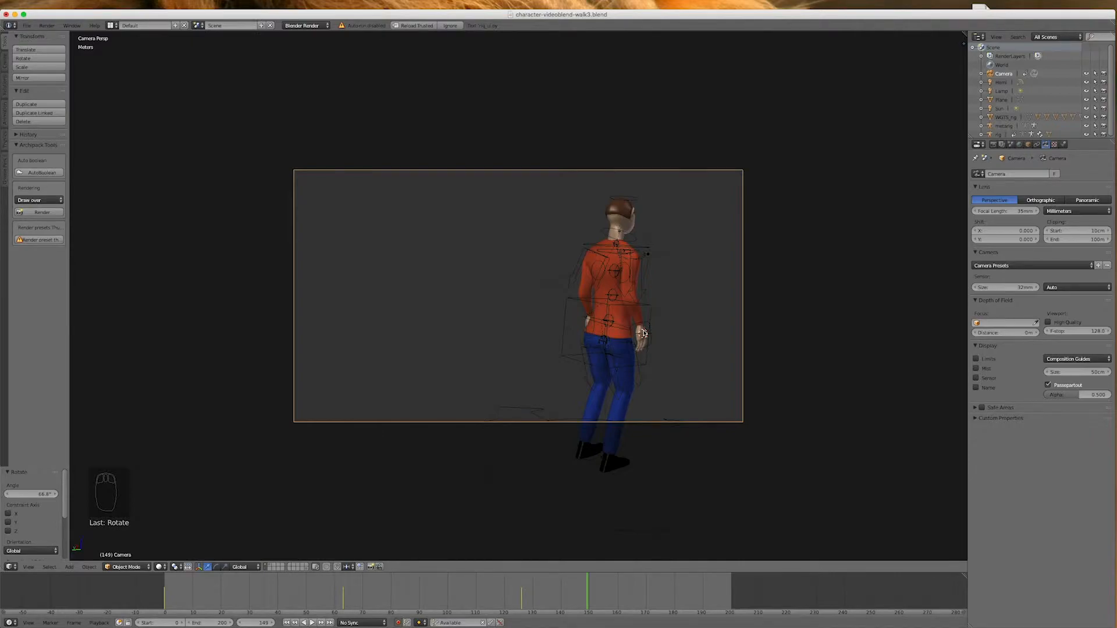
pyautogui.press('r')
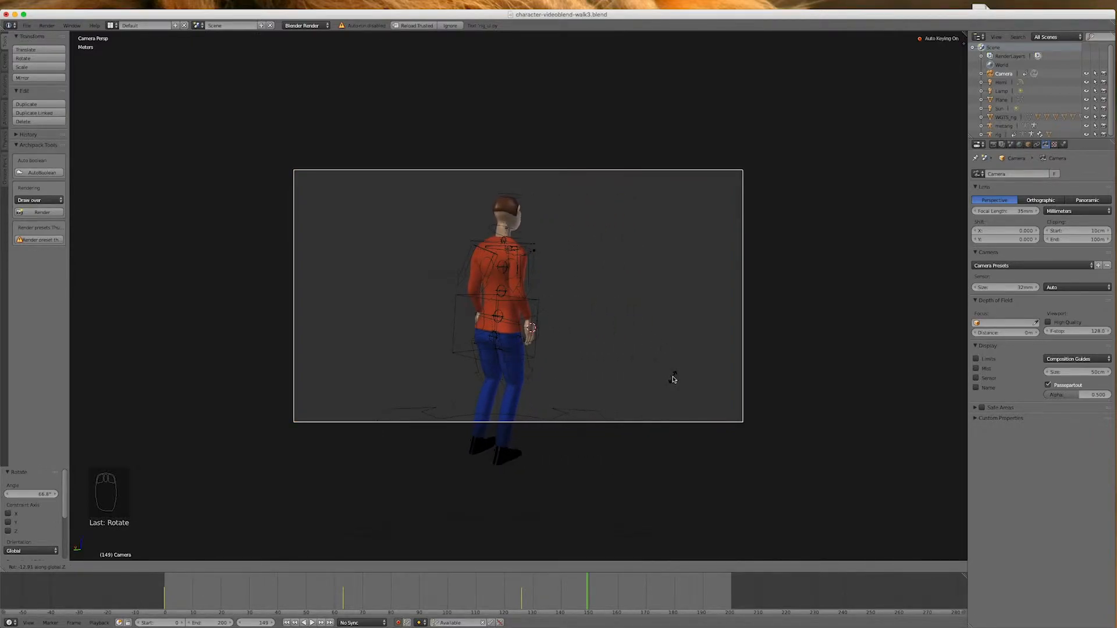
pyautogui.click(673, 378)
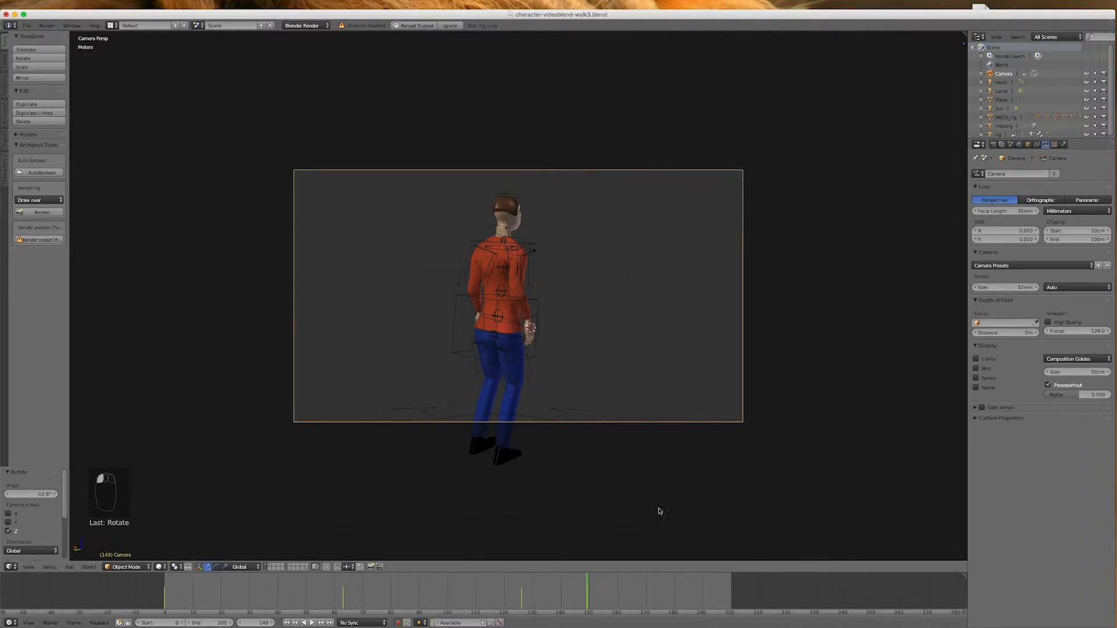
# Delete the camera keyframe at frame 126 and play the animation from frame 0 to frame 61 through the camera
pyautogui.moveTo(594, 589); pyautogui.dragTo(140, 598)
pyautogui.click(500, 623)
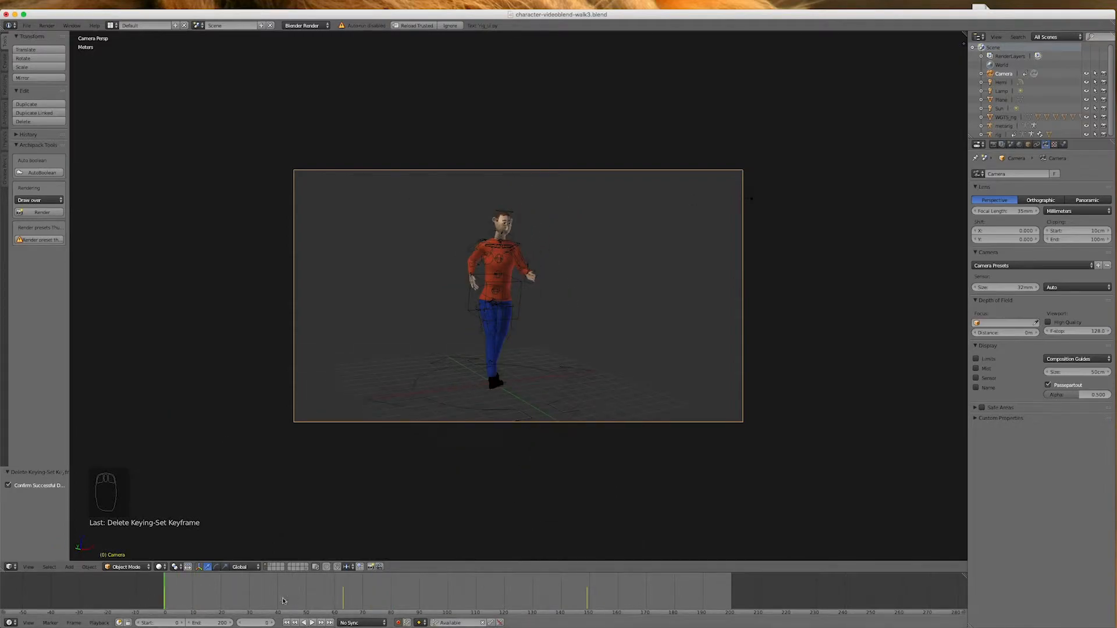
pyautogui.click(313, 623)
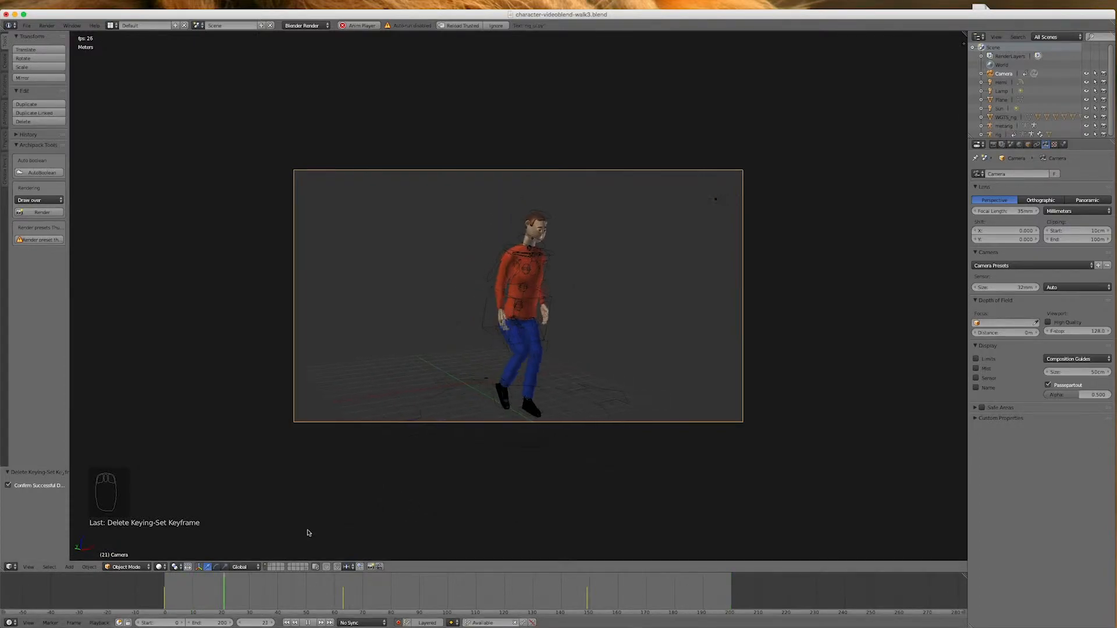
pyautogui.click(308, 623)
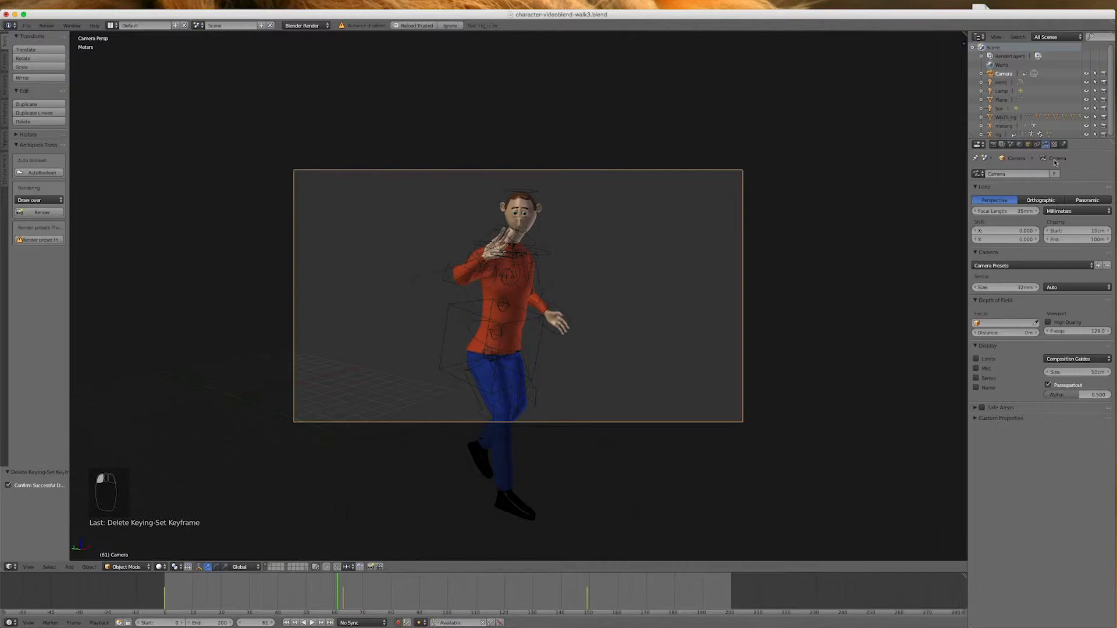
# Render a still image of frame 61 and examine the character up close
pyautogui.click(993, 145)
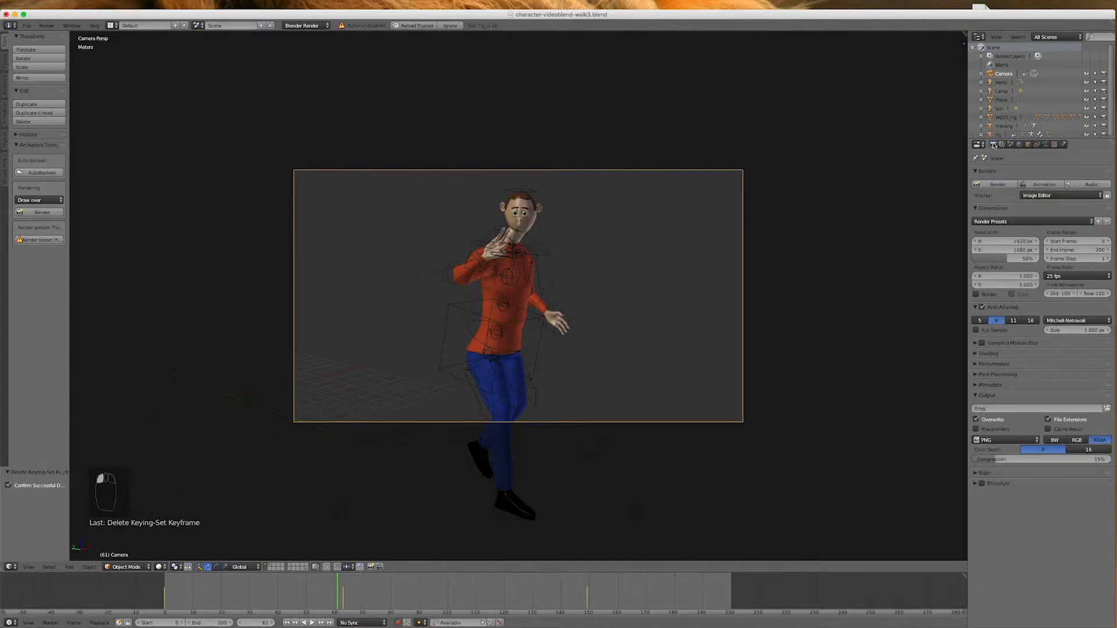
pyautogui.click(996, 183)
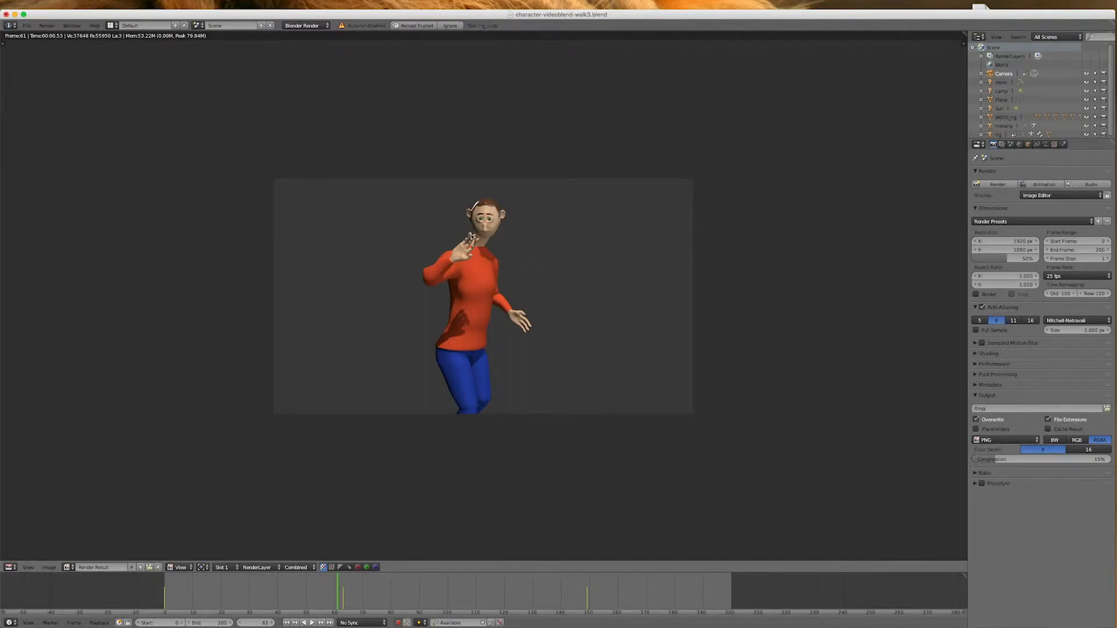
pyautogui.scroll(3, 475, 237)
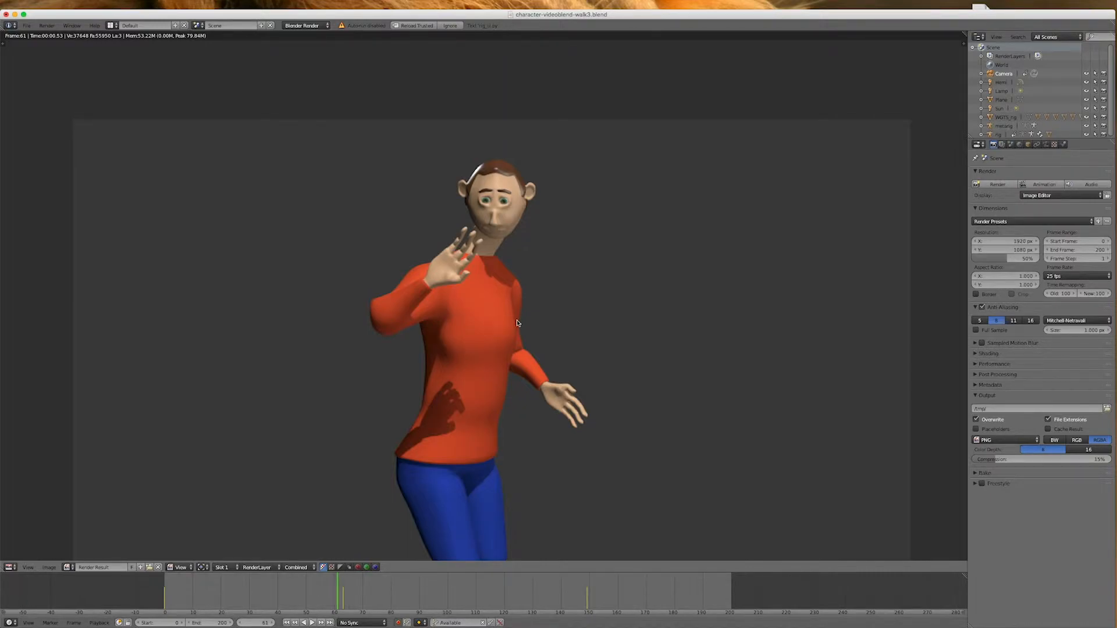
# Go to frame 120 and switch the render result area back to the 3D view
pyautogui.moveTo(347, 589); pyautogui.dragTo(504, 600)
pyautogui.click(10, 567)
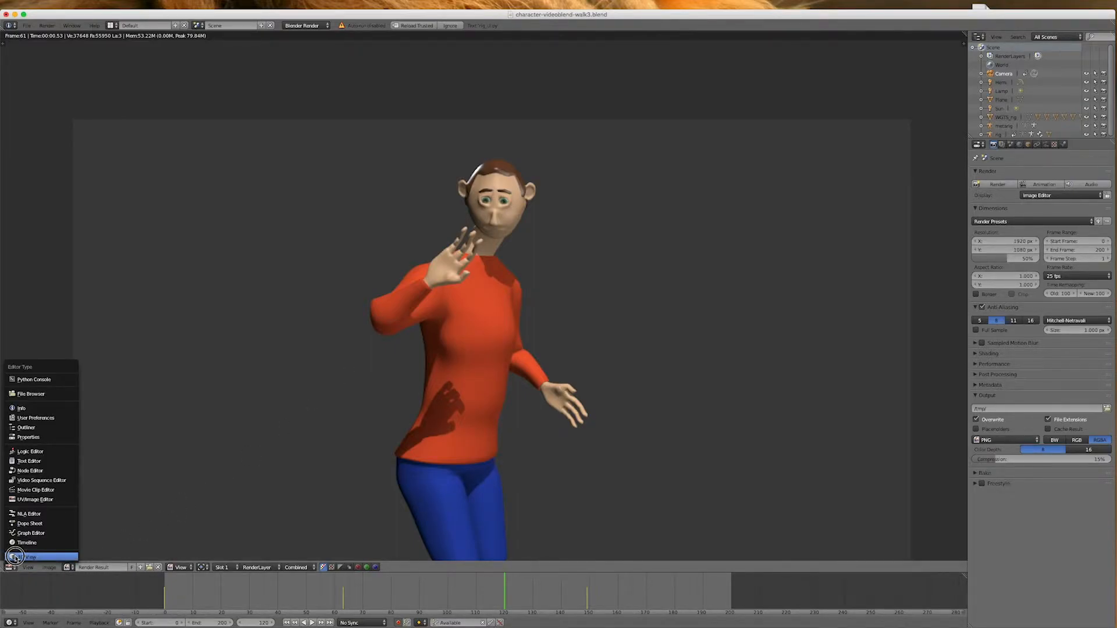
pyautogui.click(15, 558)
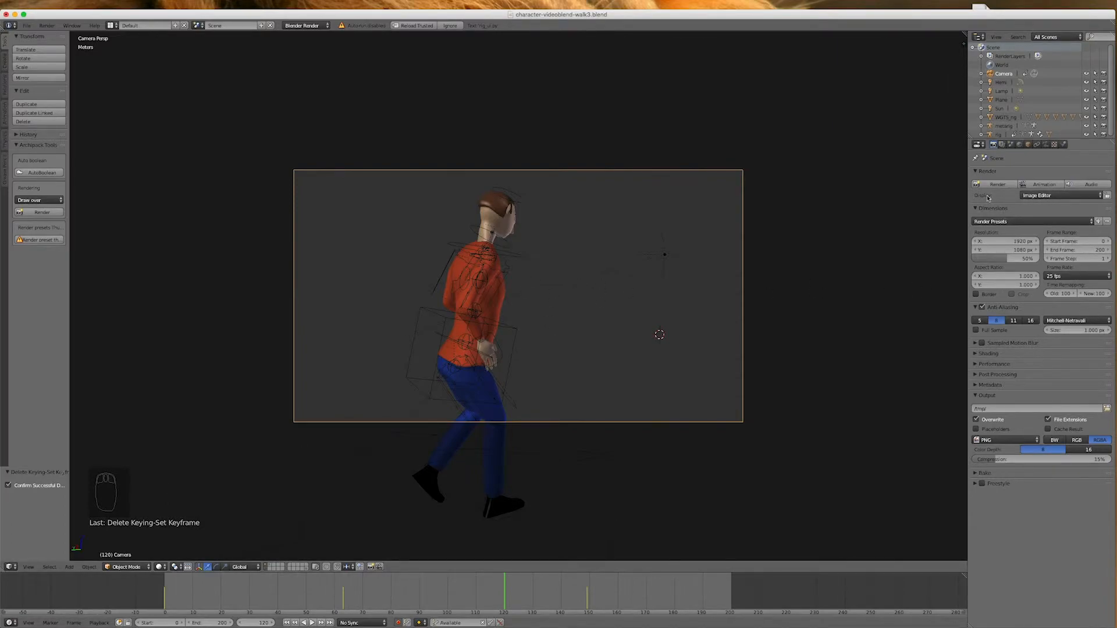
# Set the render display to New Window and render a still image of frame 120
pyautogui.click(1051, 196)
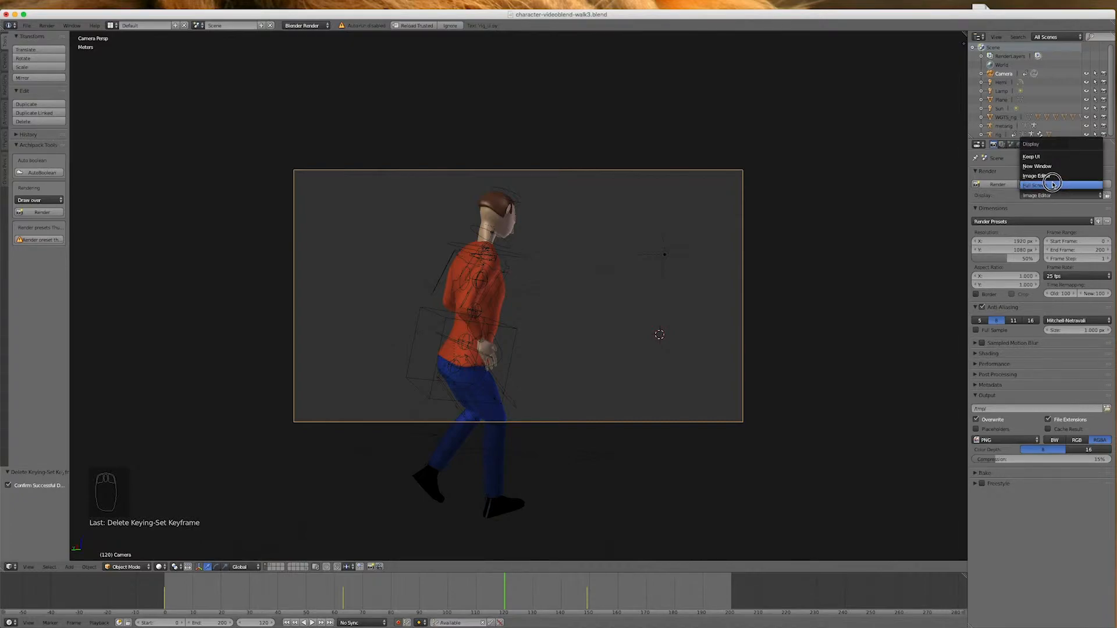
pyautogui.click(1051, 168)
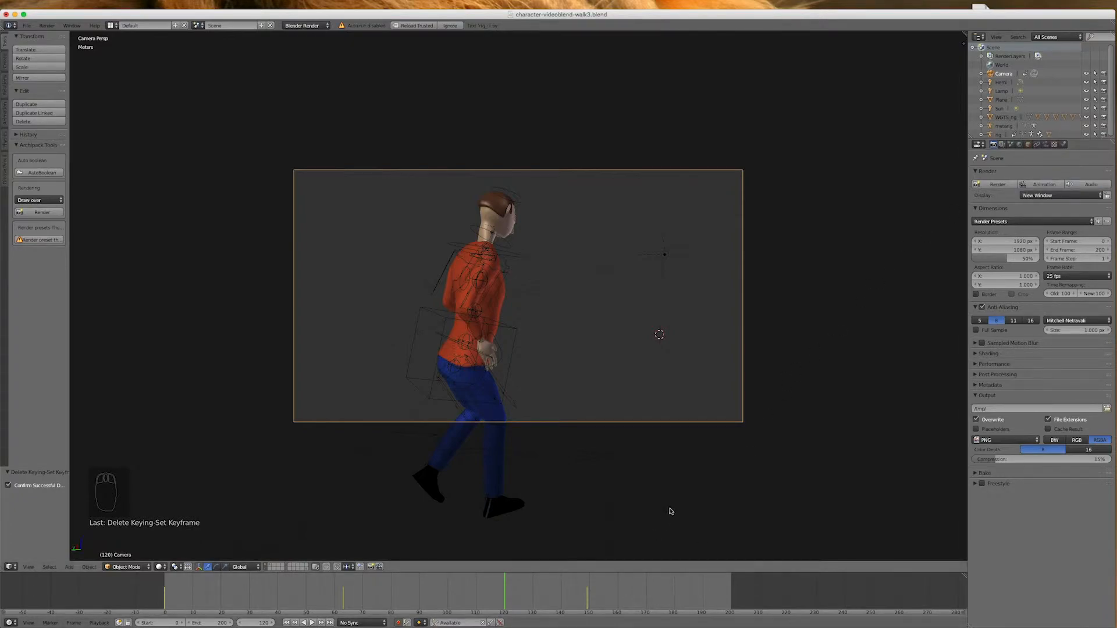
pyautogui.click(994, 185)
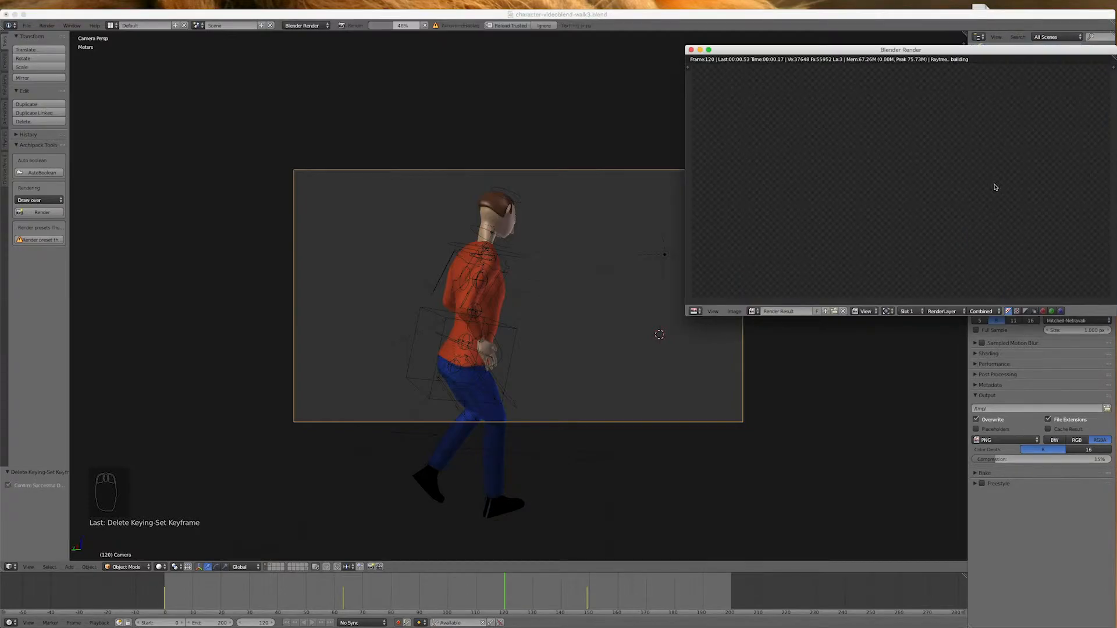
pyautogui.moveTo(912, 50); pyautogui.dragTo(638, 140)
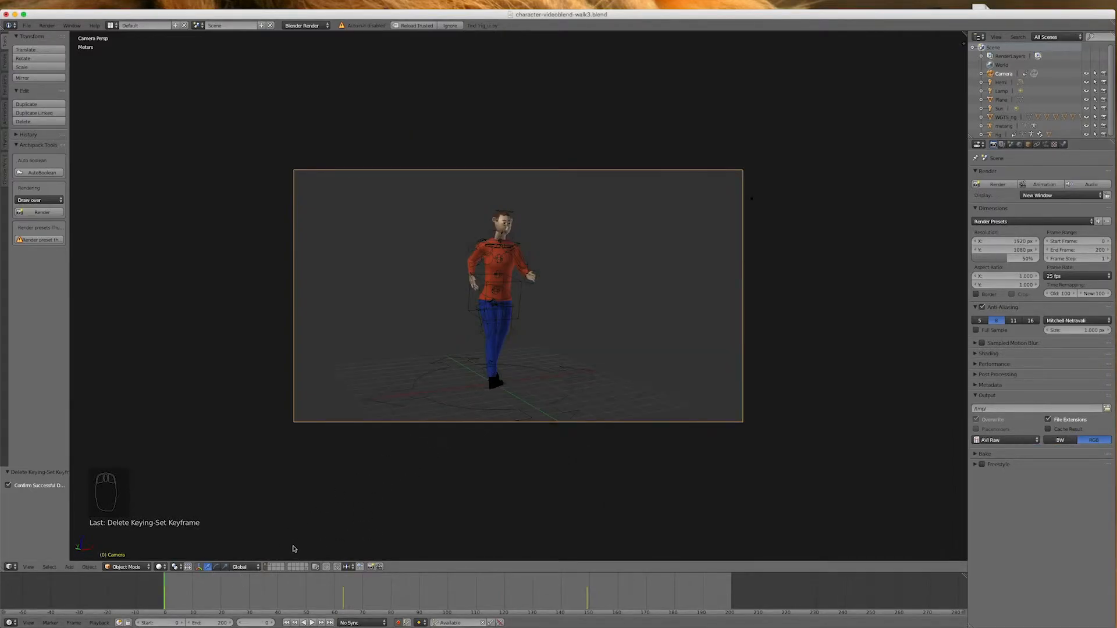
# Show the floor's layer together with the character and play the animation through the camera, scrubbing on to frame 191
pyautogui.click(270, 568)
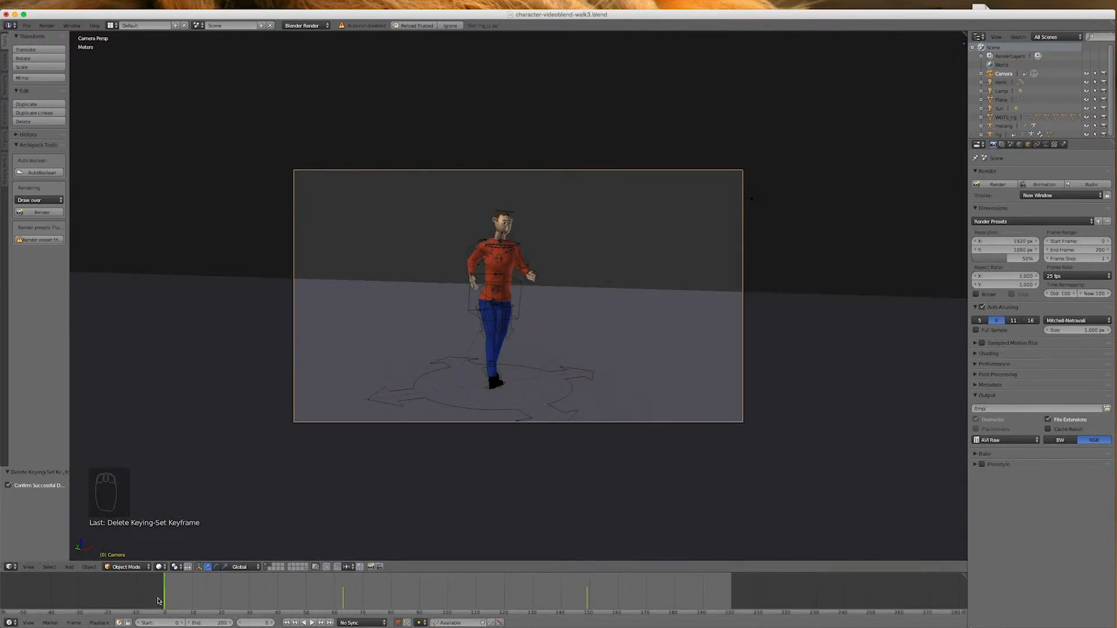
pyautogui.hotkey('alt', 'a')
pyautogui.moveTo(635, 599); pyautogui.dragTo(706, 586)
pyautogui.press('Escape')
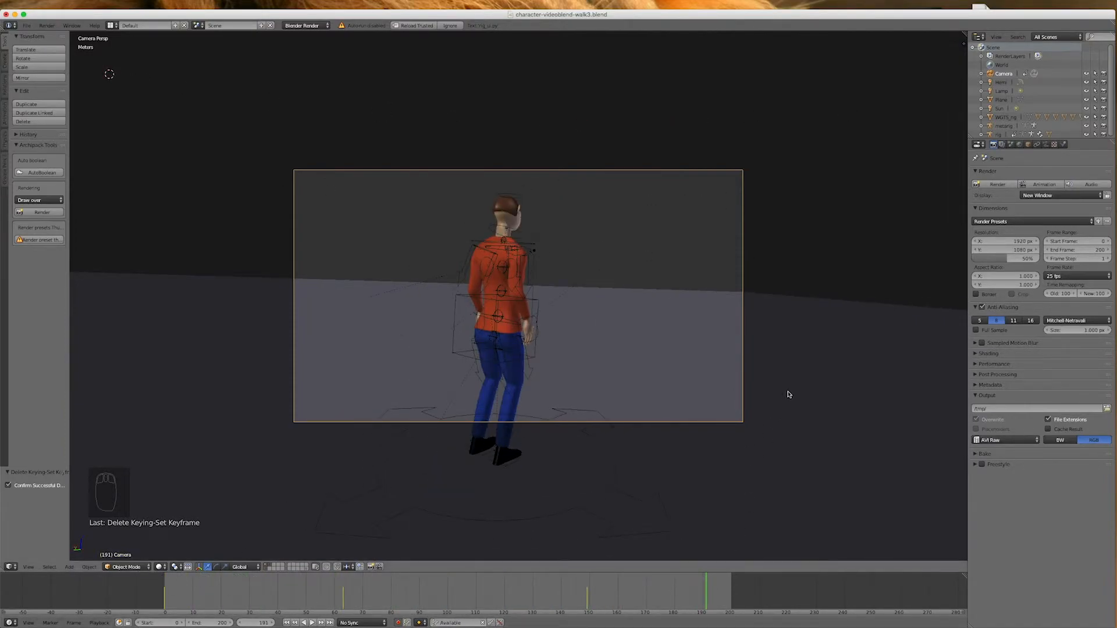
# Move the floor plane about 63 m along negative Y in top view and delete its keyframe at frame 191
pyautogui.rightClick(803, 368)
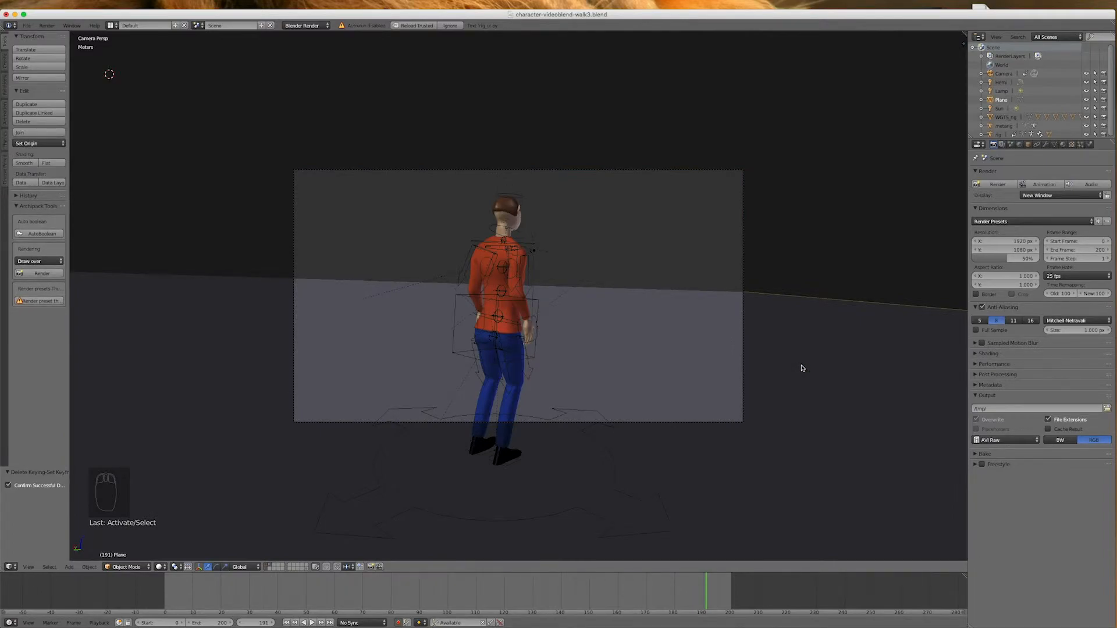
pyautogui.press('KP_7')
pyautogui.scroll(-4, 442, 361)
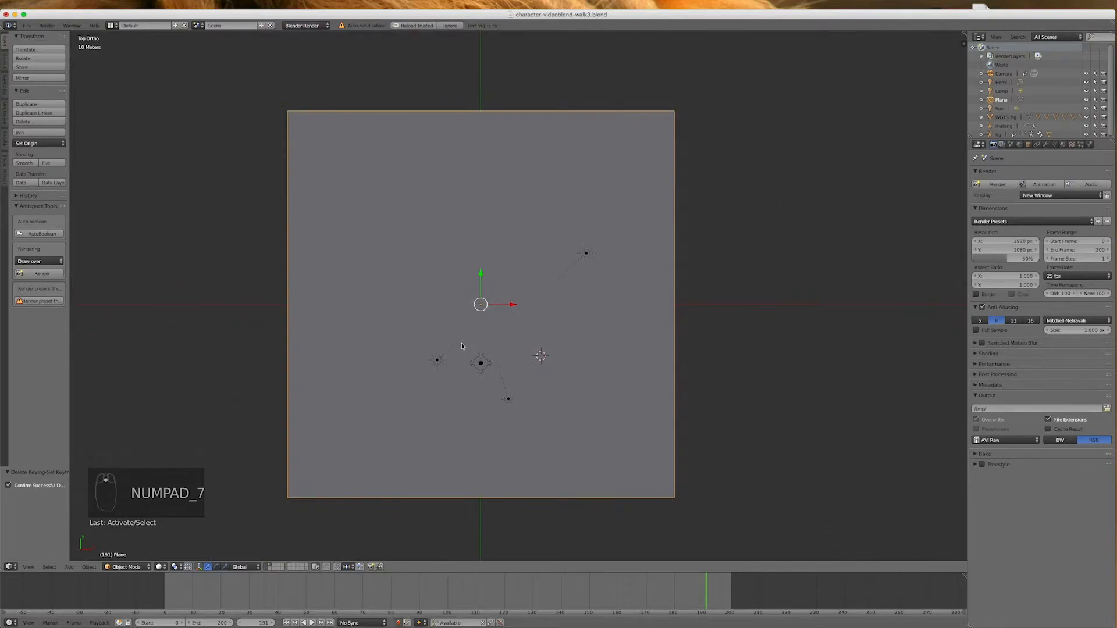
pyautogui.moveTo(480, 272); pyautogui.dragTo(491, 349)
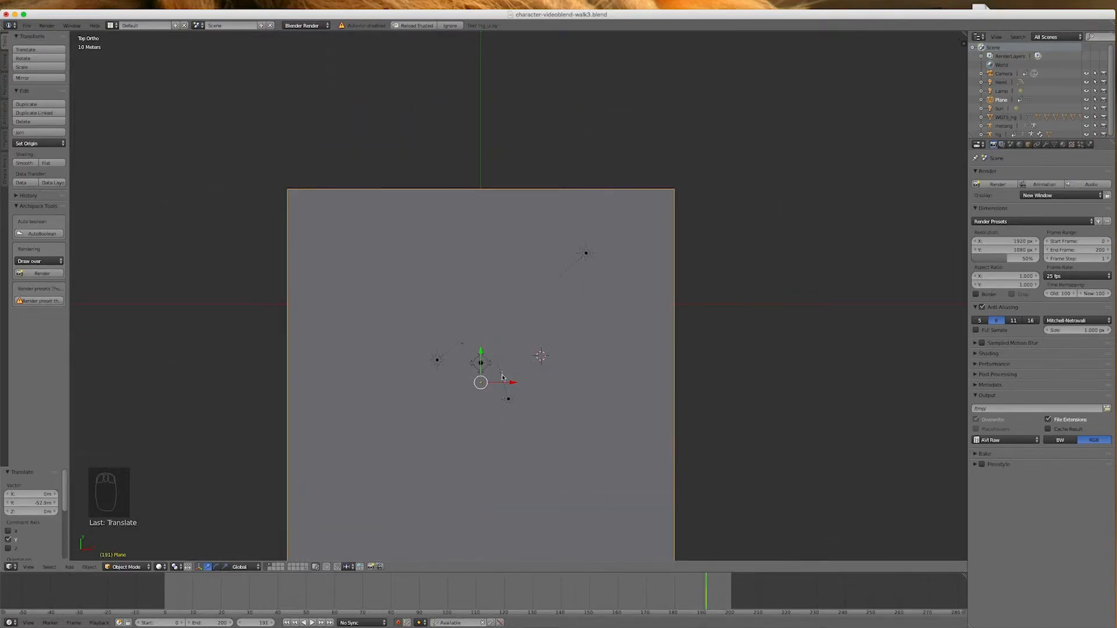
pyautogui.press('KP_0')
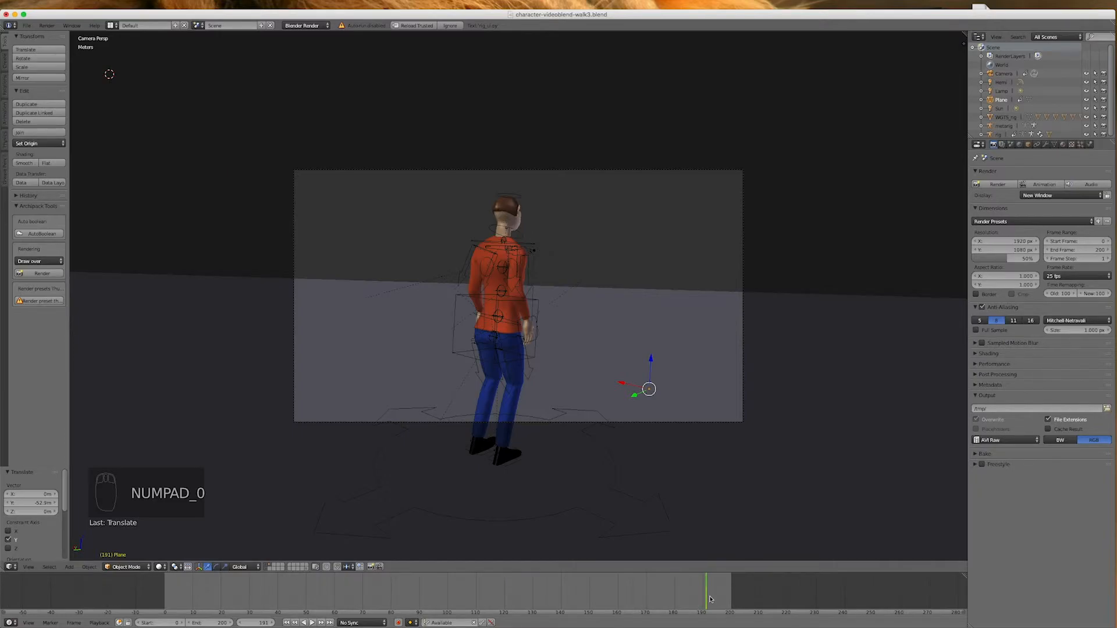
pyautogui.click(492, 623)
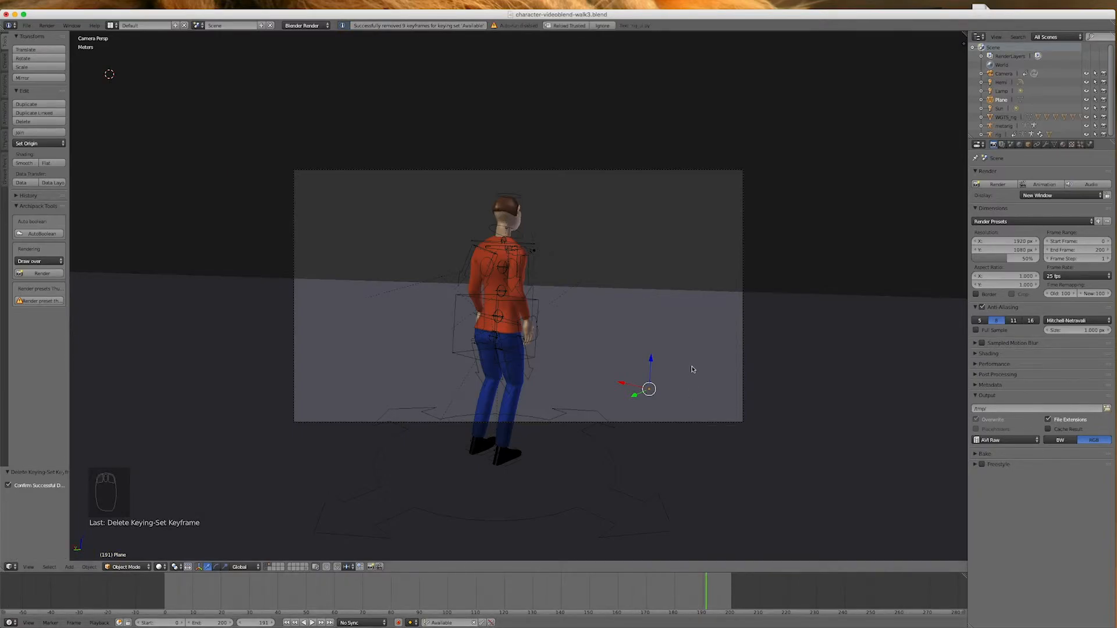
# Return to frame 0 and render a still image to check the character on the floor
pyautogui.moveTo(701, 588); pyautogui.dragTo(165, 602)
pyautogui.press('Escape')
pyautogui.click(996, 184)
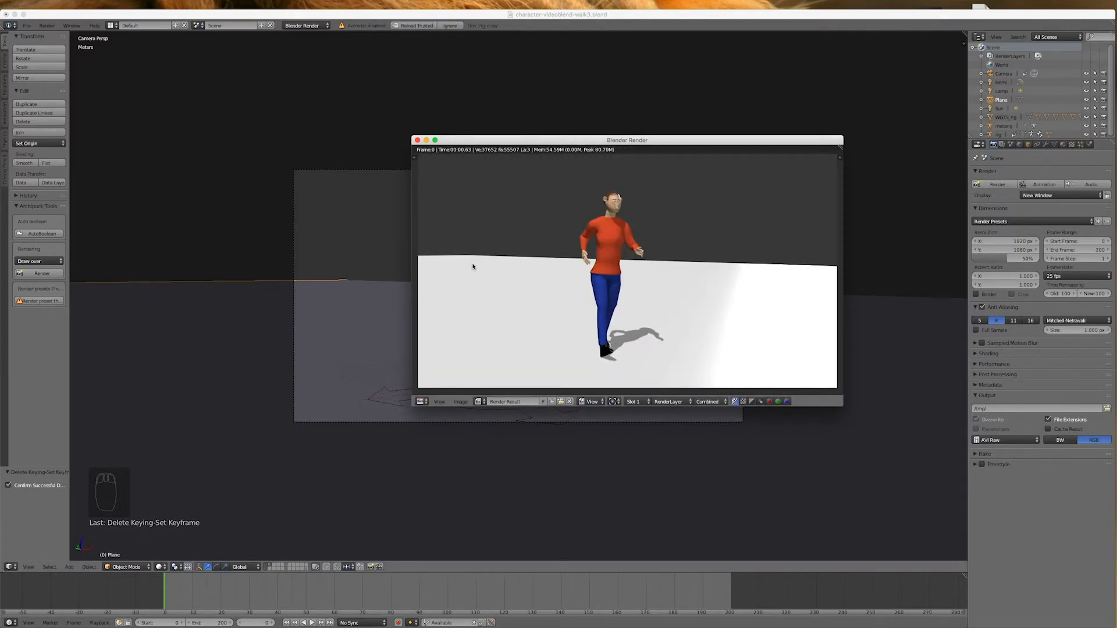
pyautogui.click(417, 140)
# Select the floor plane and add a new material to it
pyautogui.rightClick(374, 310)
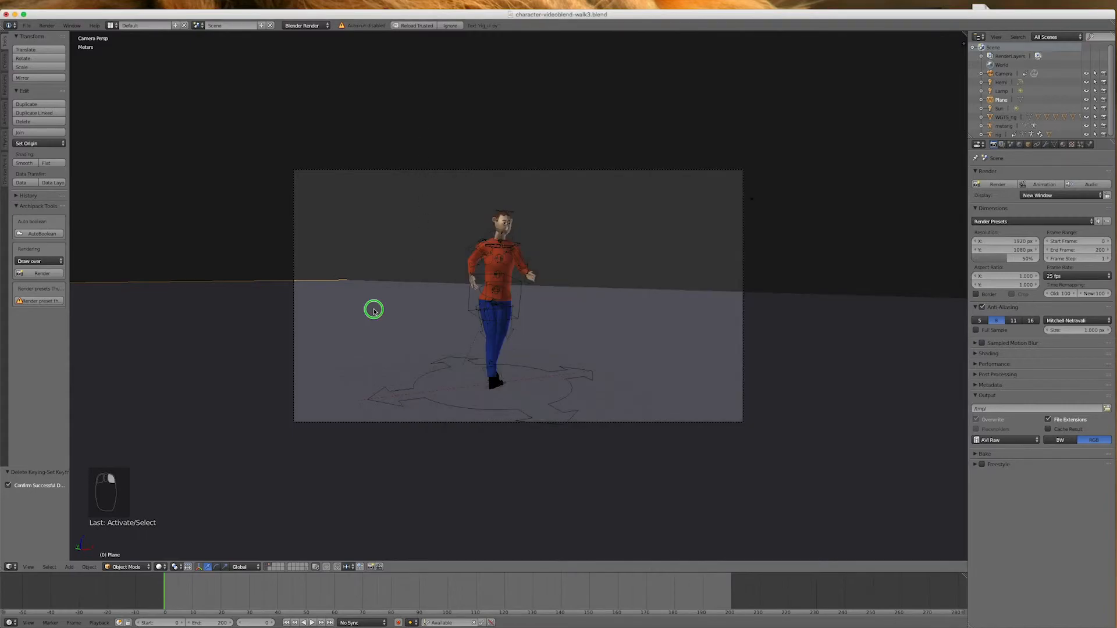
pyautogui.click(1063, 145)
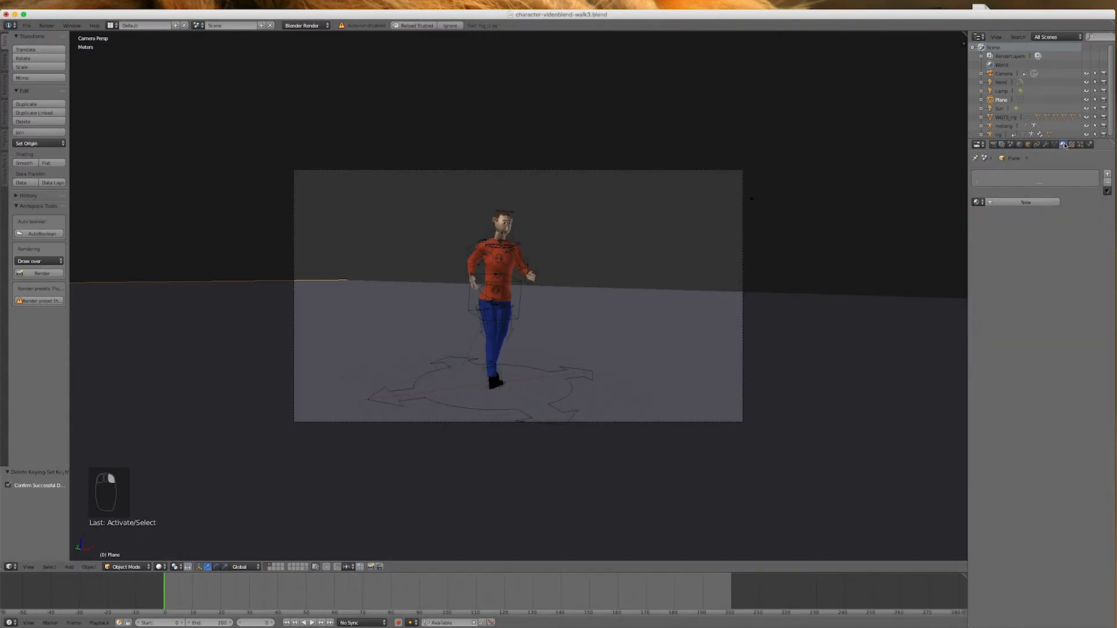
pyautogui.click(1107, 174)
pyautogui.click(1024, 202)
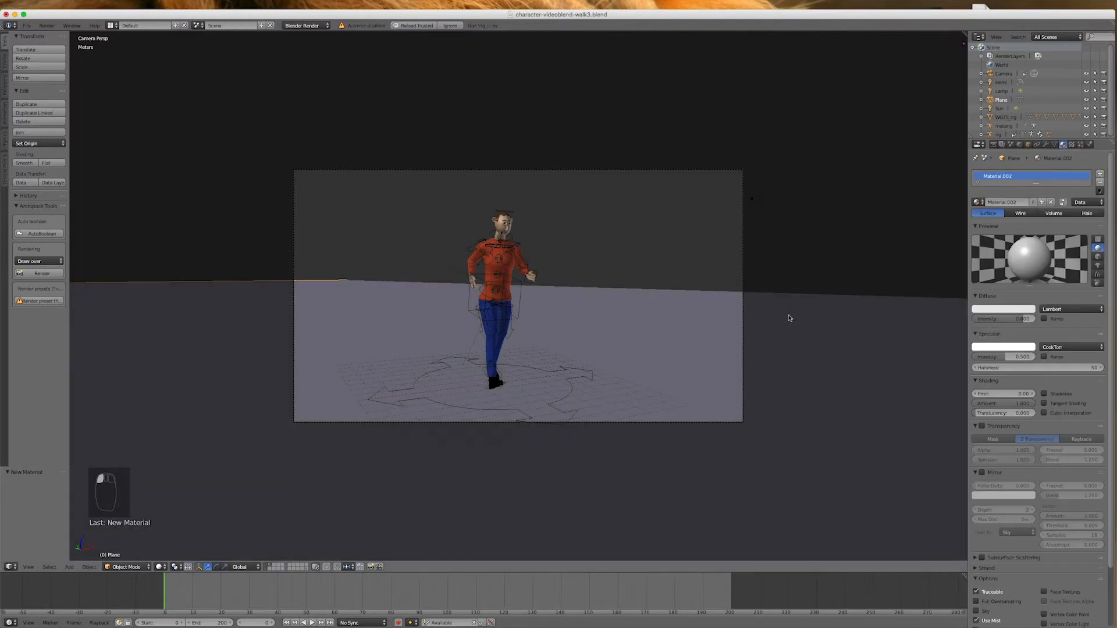
# Set the floor material's diffuse colour to dark brown and its specular intensity to 0
pyautogui.click(988, 309)
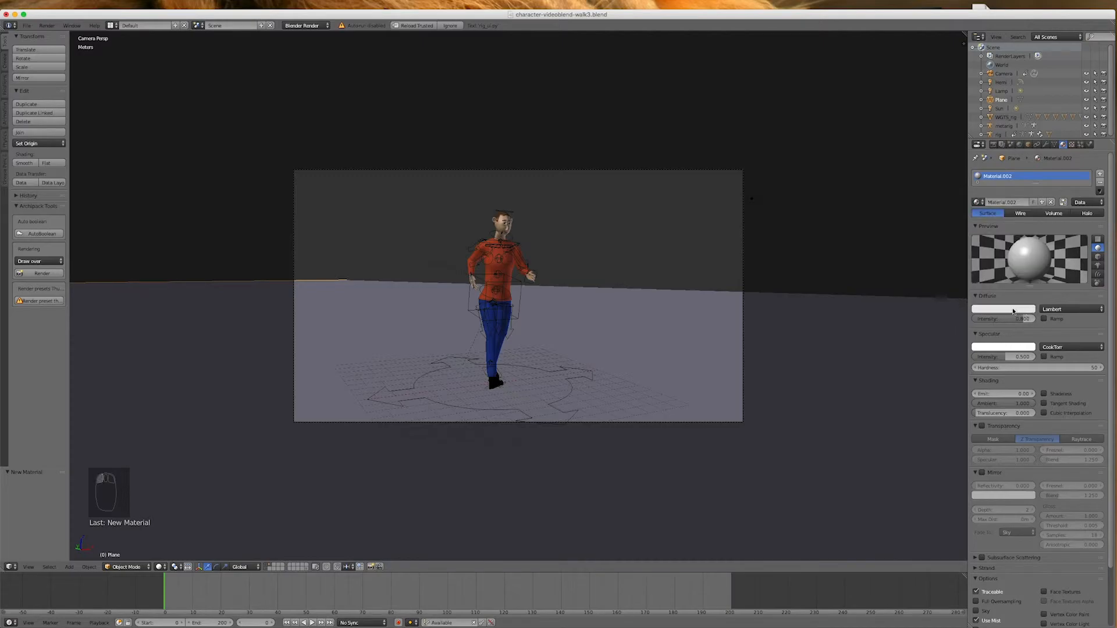
pyautogui.click(1009, 311)
pyautogui.moveTo(1029, 196); pyautogui.dragTo(1027, 231)
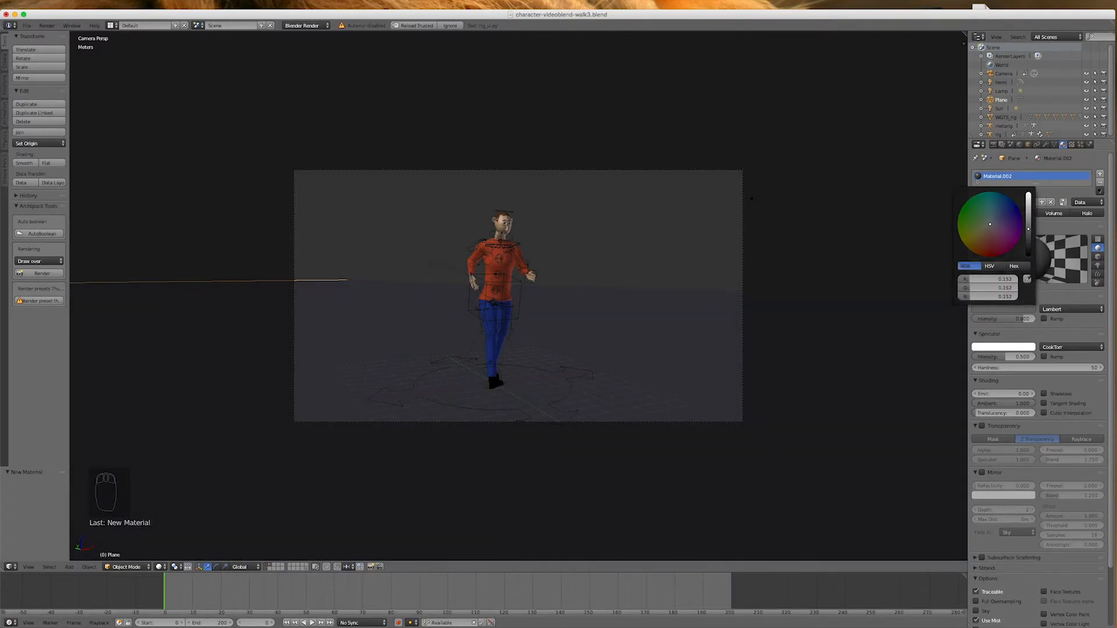
pyautogui.moveTo(1006, 231); pyautogui.dragTo(991, 233)
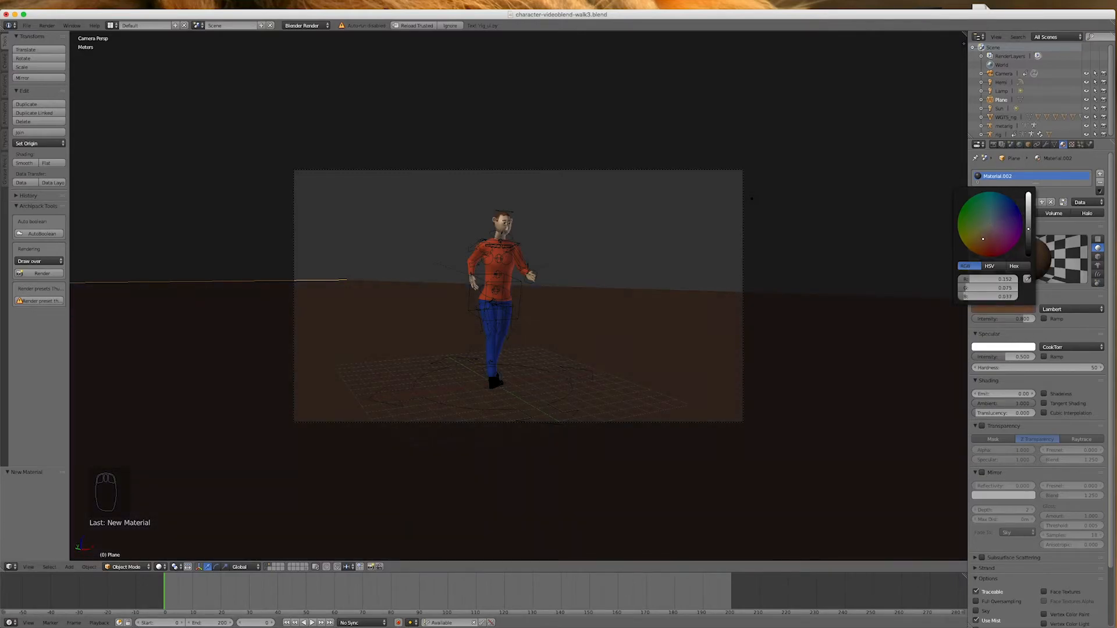
pyautogui.moveTo(1003, 358); pyautogui.dragTo(966, 359)
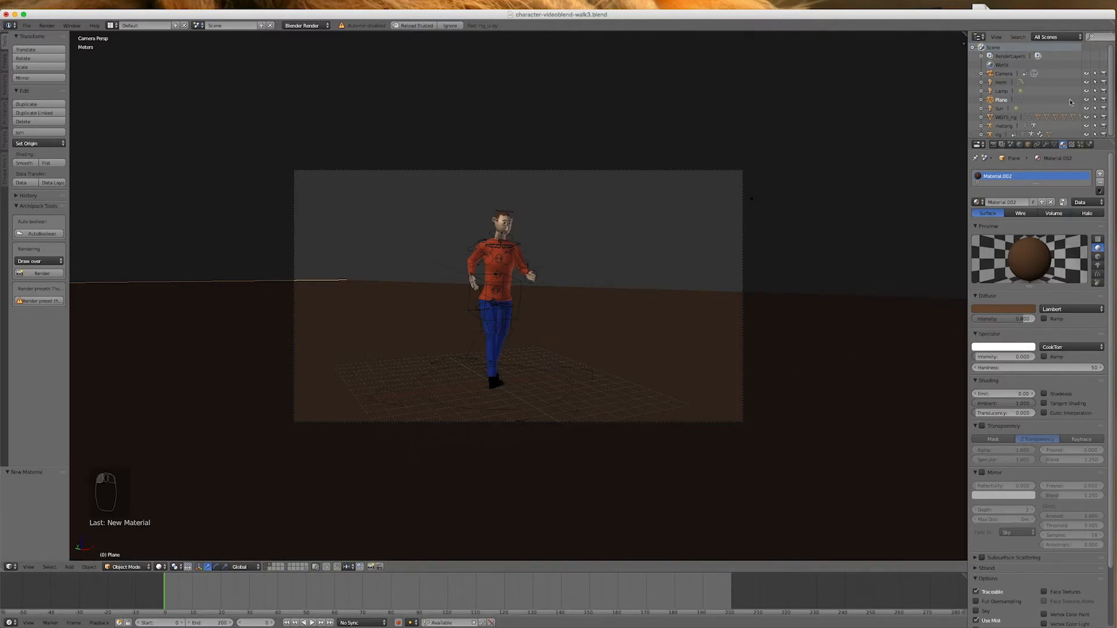
# Render a still image of frame 0 to check the brown floor, and close the render window
pyautogui.click(994, 145)
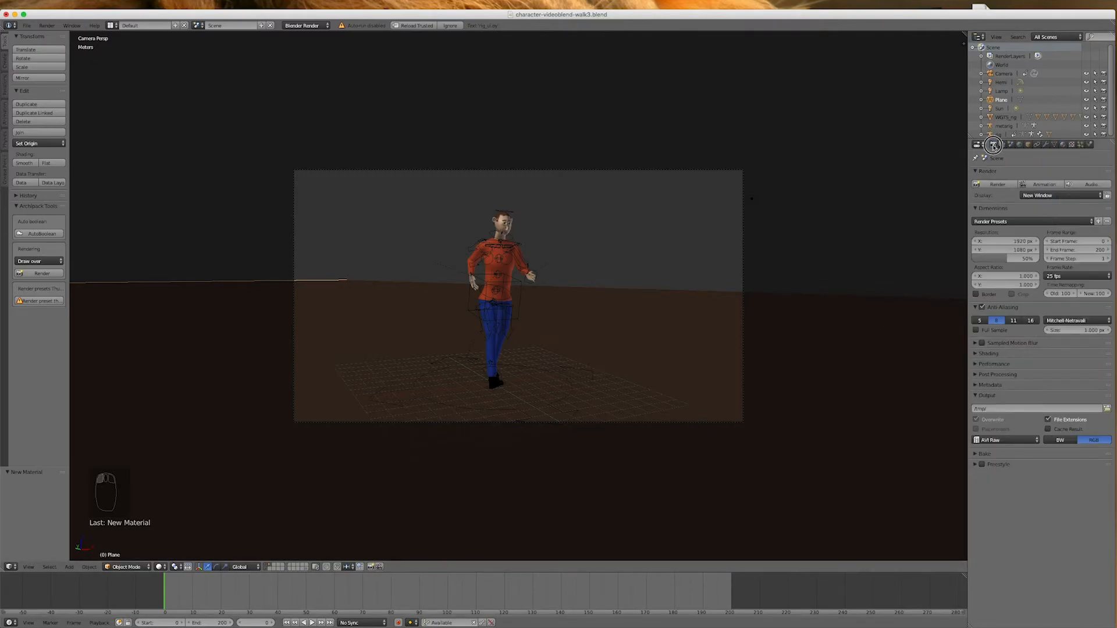
pyautogui.click(996, 183)
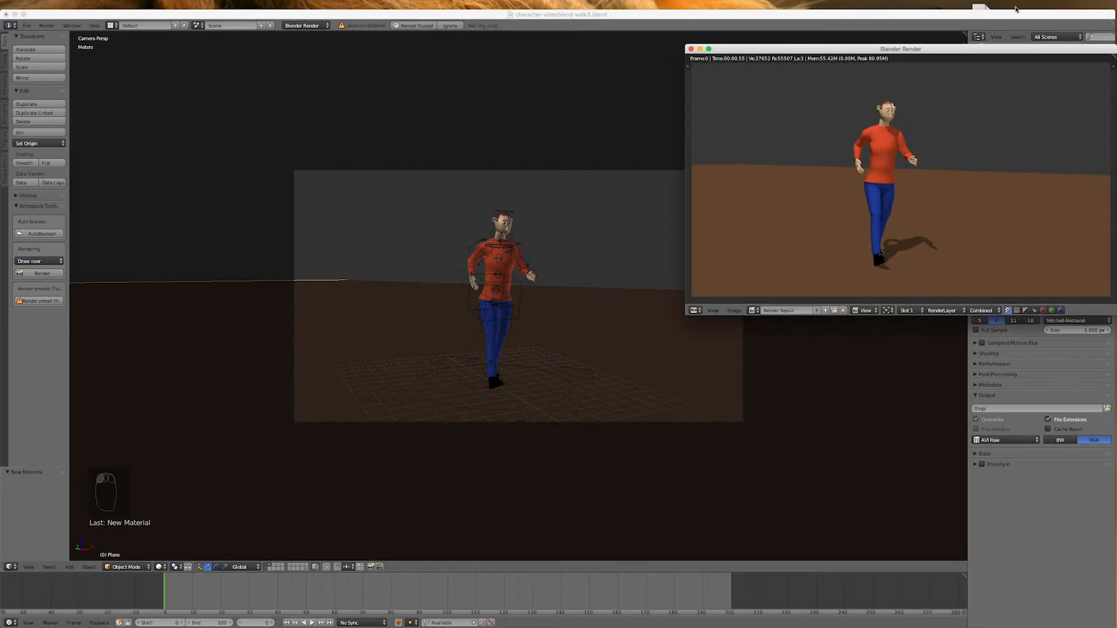
pyautogui.moveTo(982, 50); pyautogui.dragTo(644, 168)
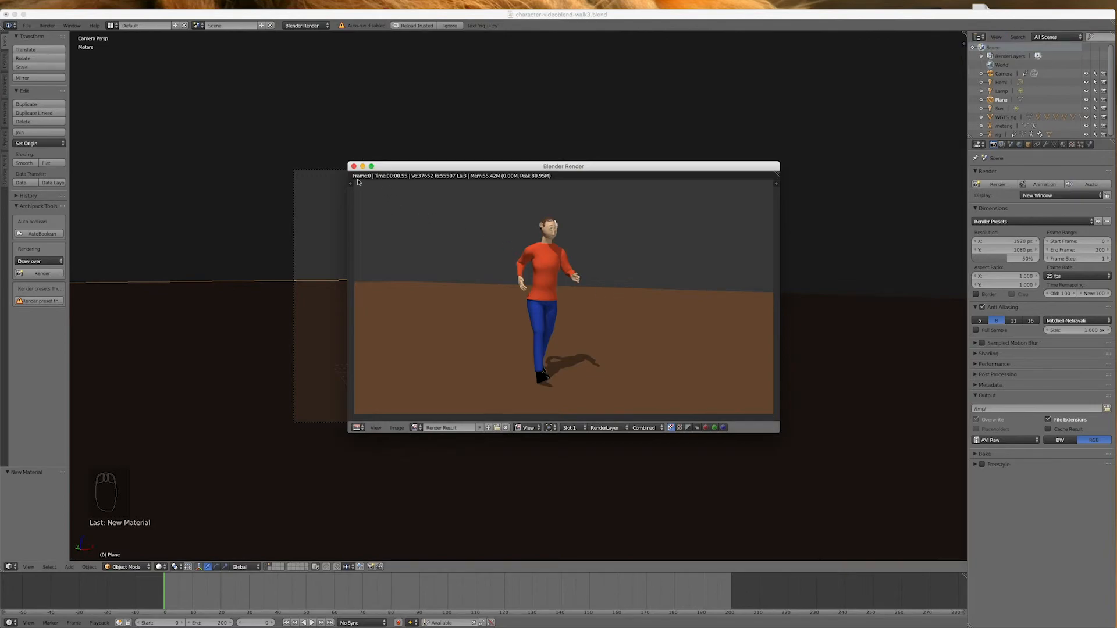
pyautogui.click(354, 166)
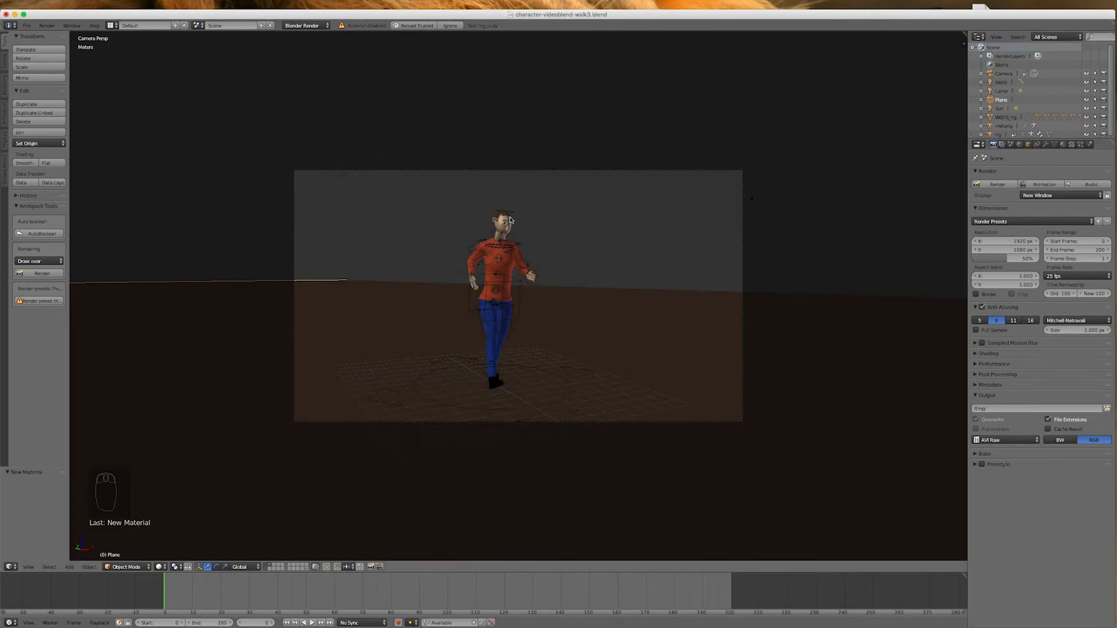
# Select the character's body and lower the hair material's specular intensity to about 0.1
pyautogui.scroll(6, 510, 220)
pyautogui.rightClick(490, 212)
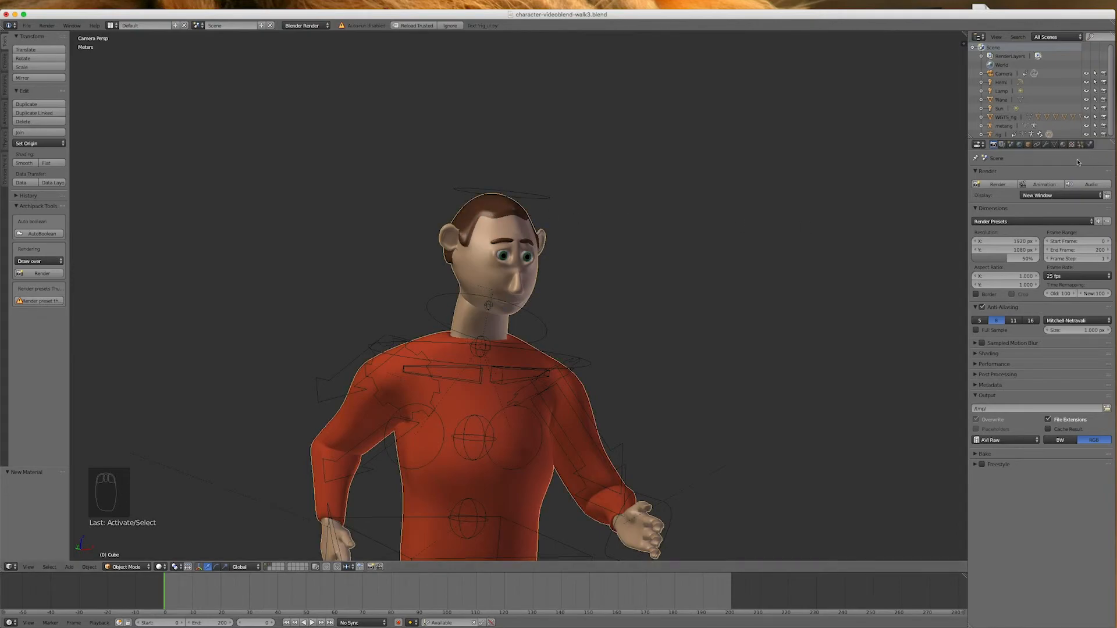
pyautogui.click(1063, 145)
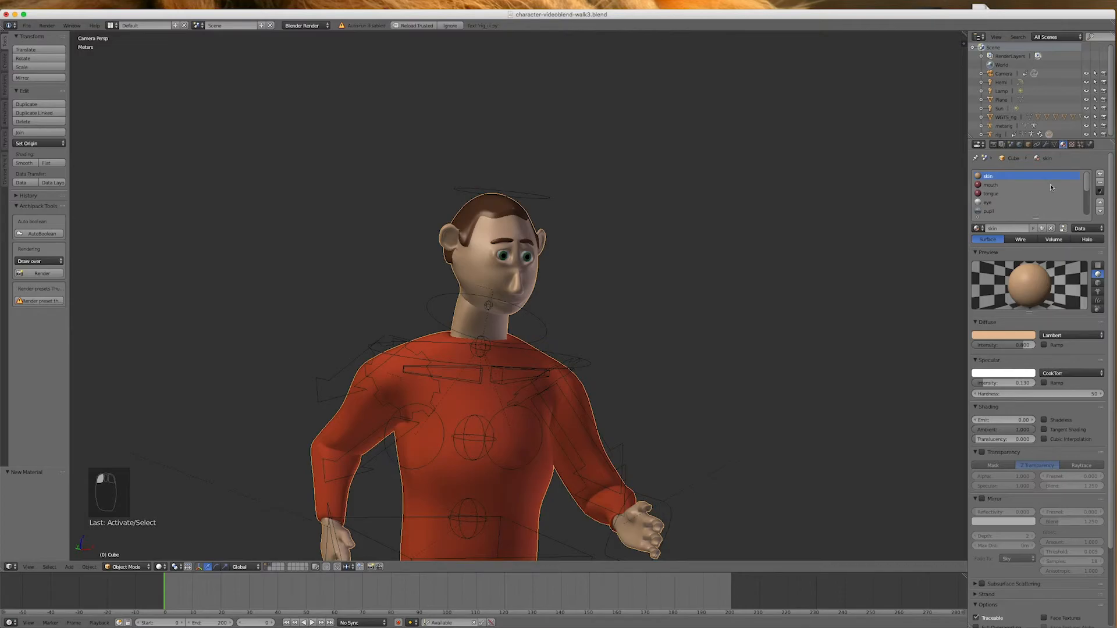
pyautogui.scroll(-3, 1027, 204)
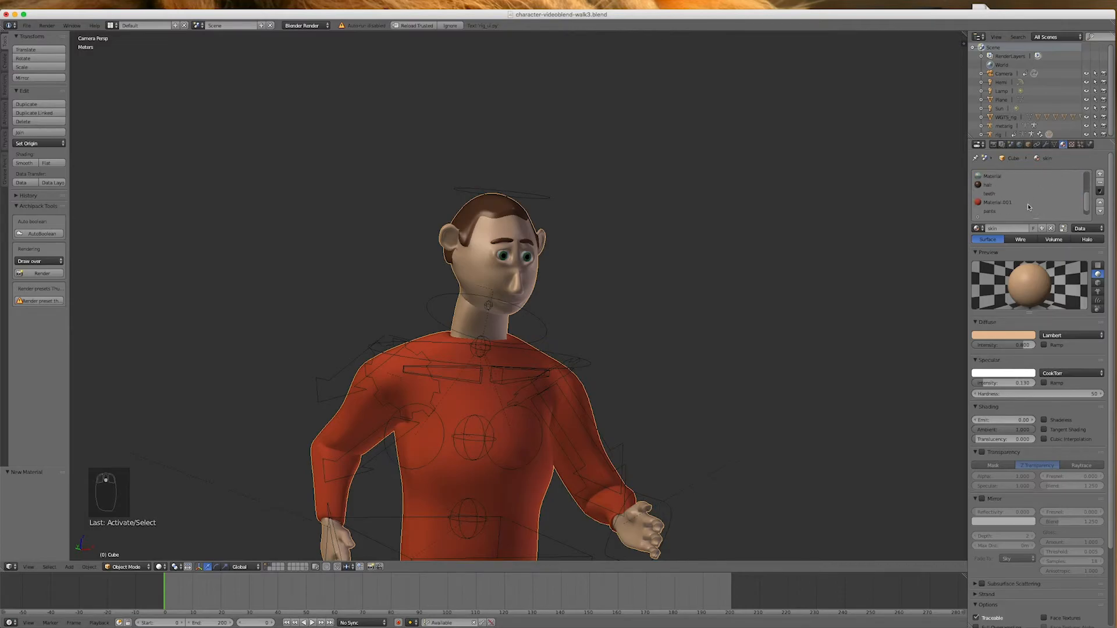
pyautogui.click(988, 185)
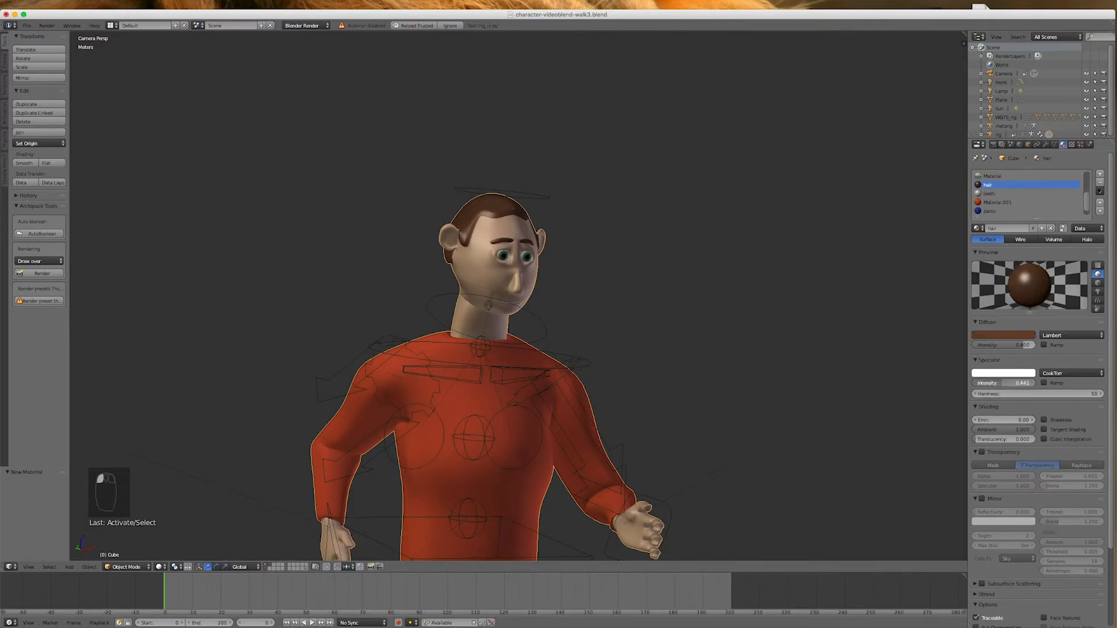
pyautogui.moveTo(1022, 383); pyautogui.dragTo(977, 382)
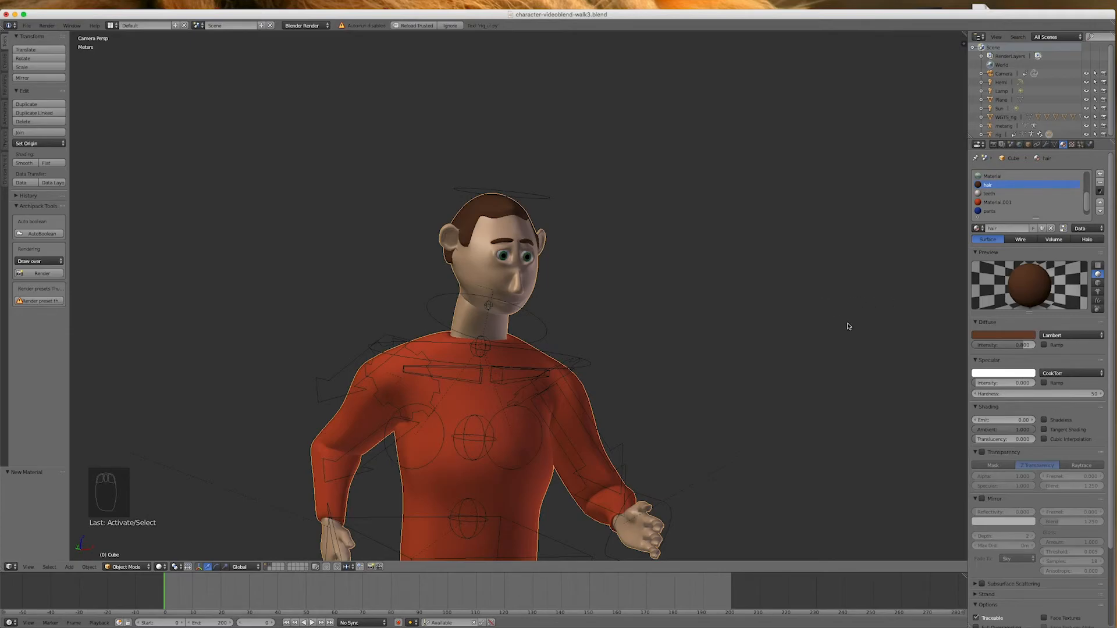
pyautogui.moveTo(989, 382); pyautogui.dragTo(994, 383)
# Raise the render resolution scale to 100% and render frame 0 to check the full-size image
pyautogui.scroll(-4, 465, 317)
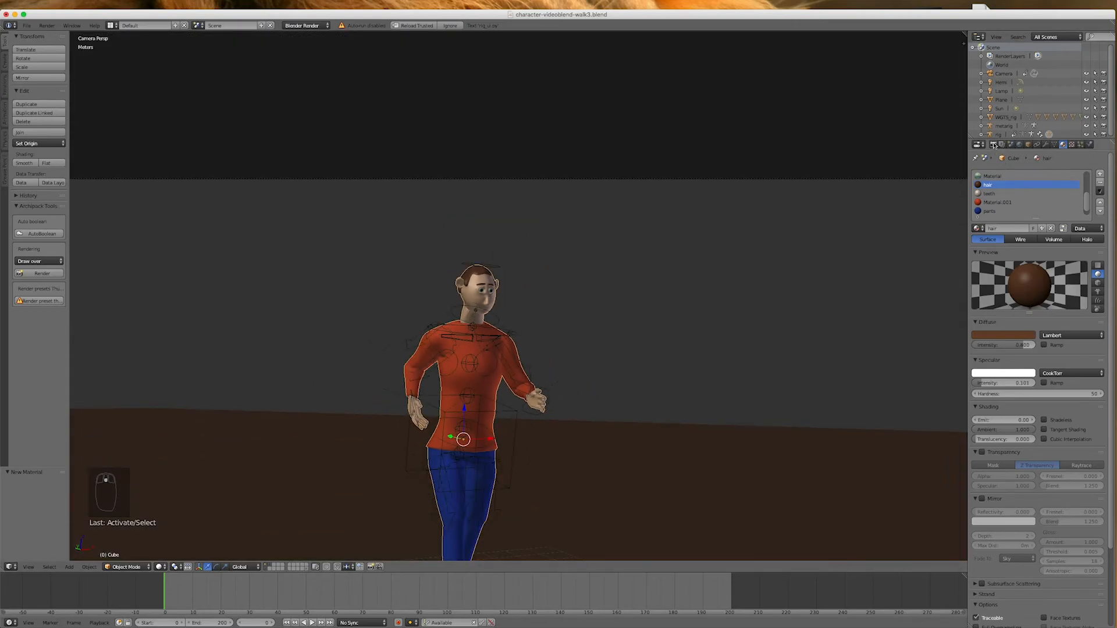
pyautogui.click(993, 145)
pyautogui.moveTo(1007, 259); pyautogui.dragTo(1040, 259)
pyautogui.click(996, 183)
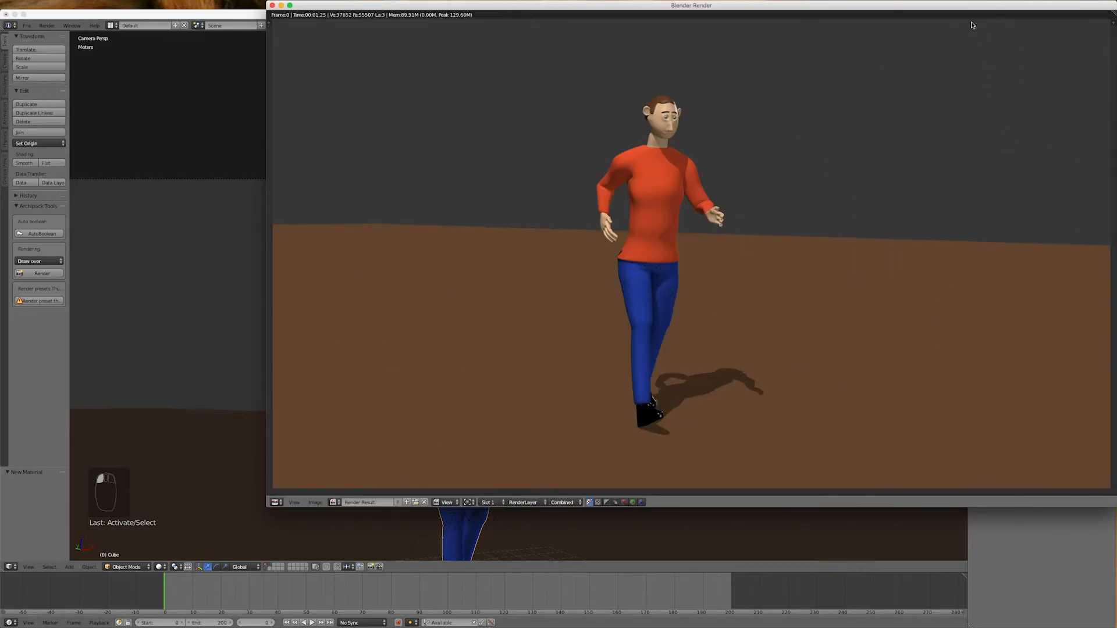
pyautogui.moveTo(970, 6); pyautogui.dragTo(843, 71)
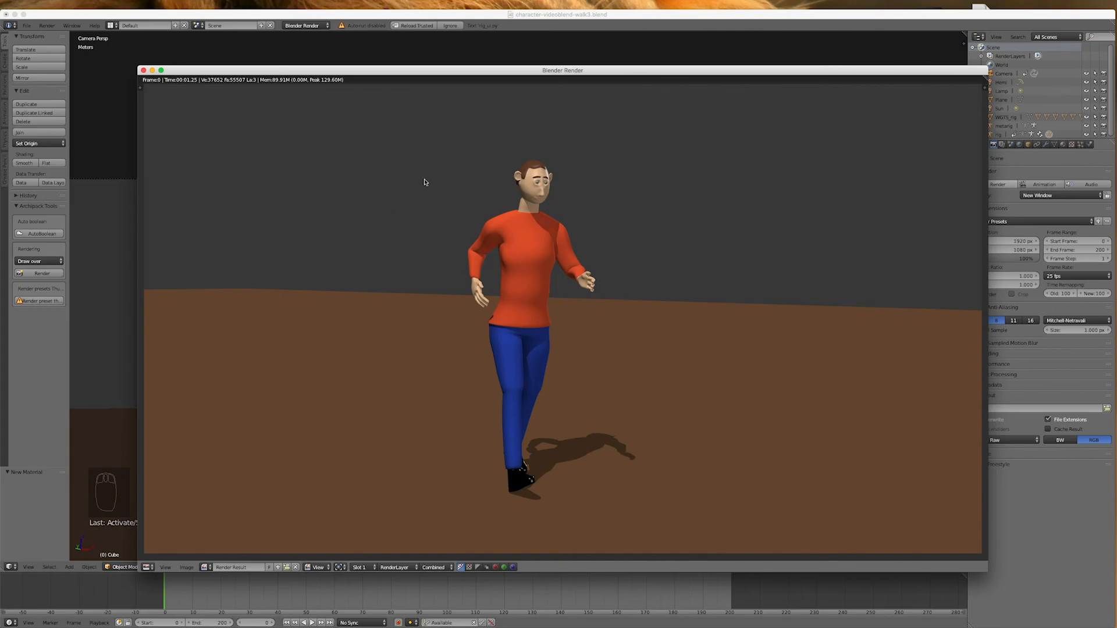
pyautogui.click(144, 71)
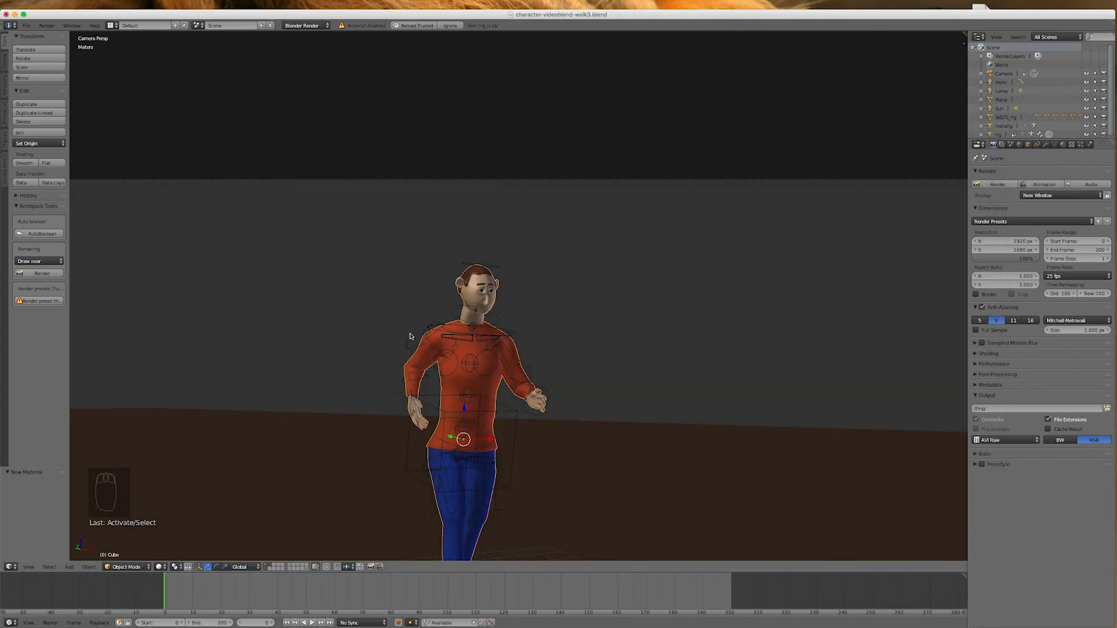